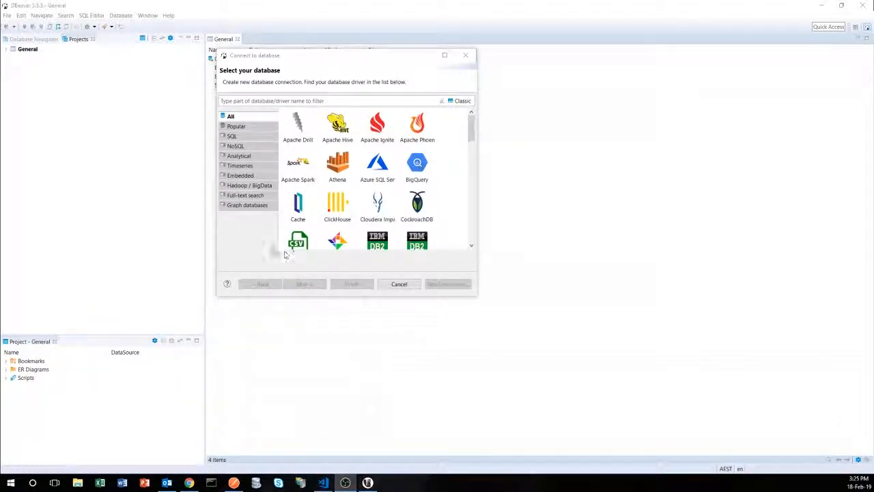
click(461, 102)
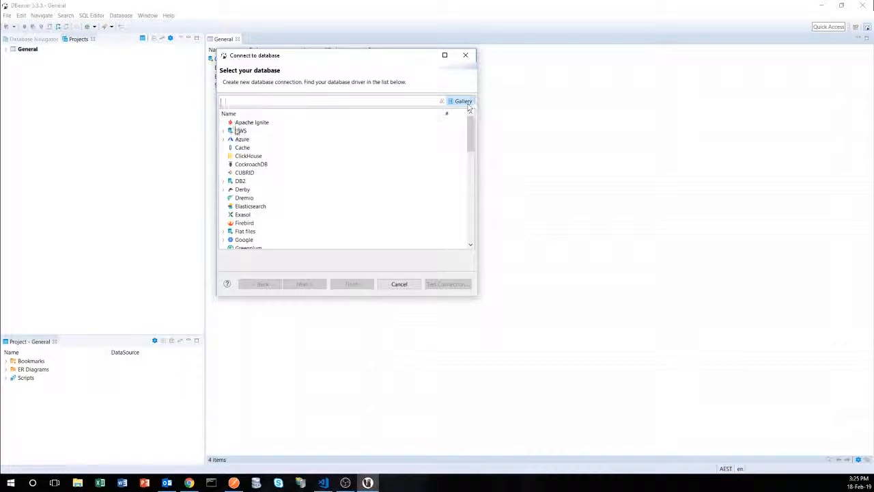
mouse_move(470, 134)
mouse_down()
mouse_move(470, 224)
mouse_move(470, 124)
mouse_up()
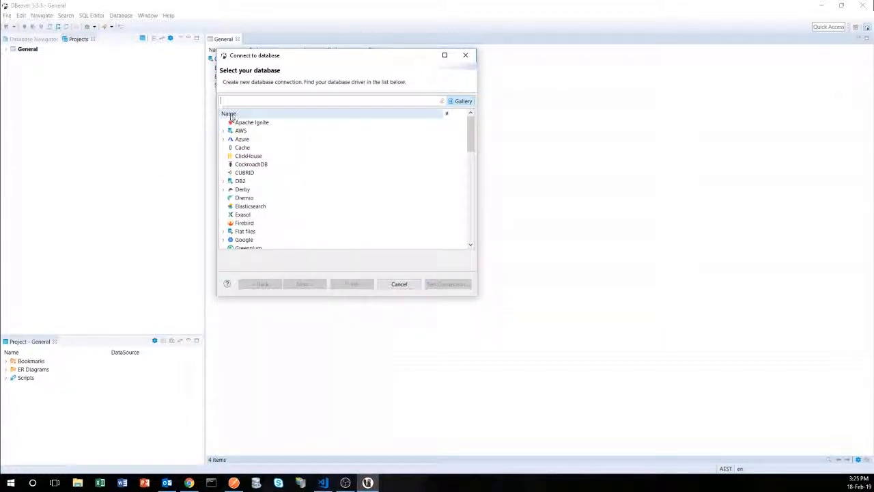
click(400, 284)
- Create a new driver named ARC in the Driver Manager
click(121, 15)
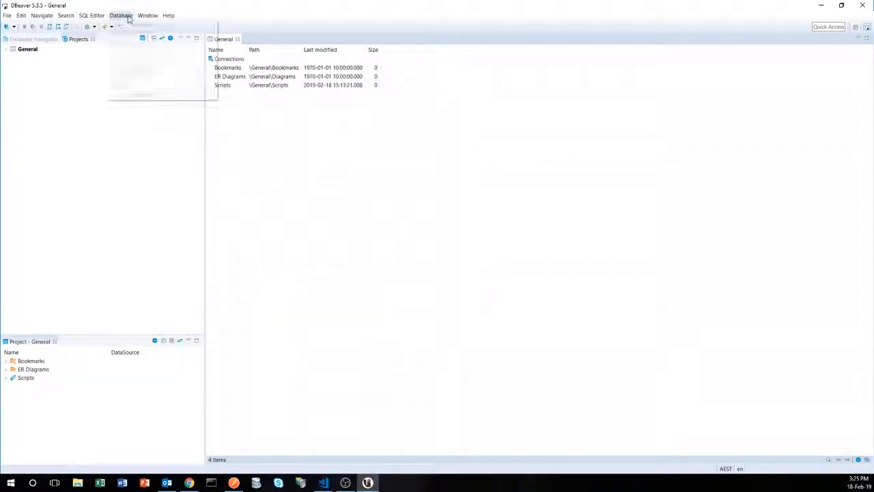
click(134, 33)
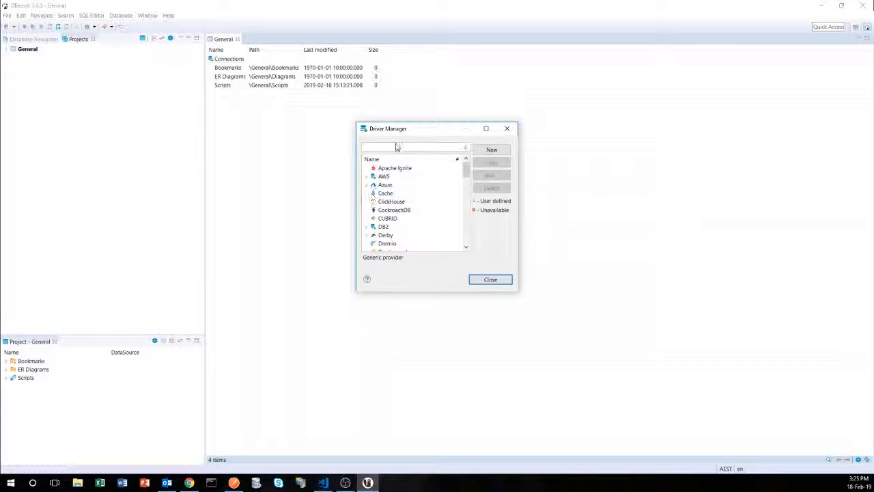
click(488, 151)
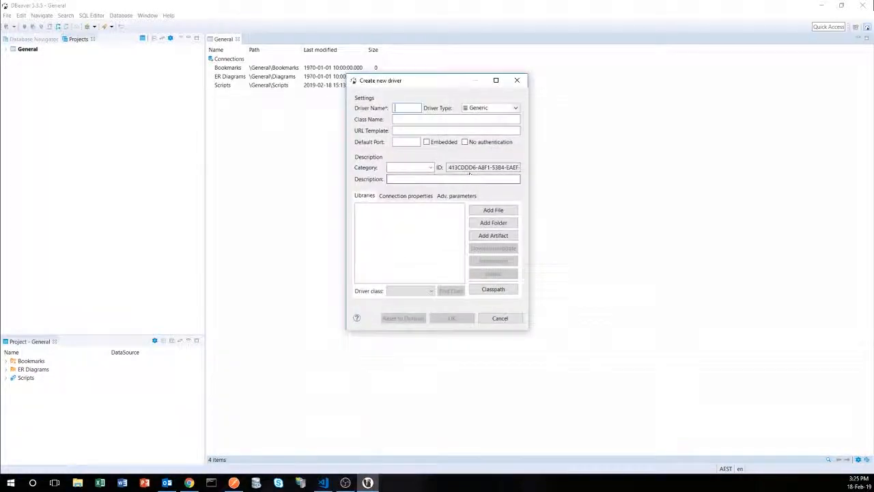
text(ARC)
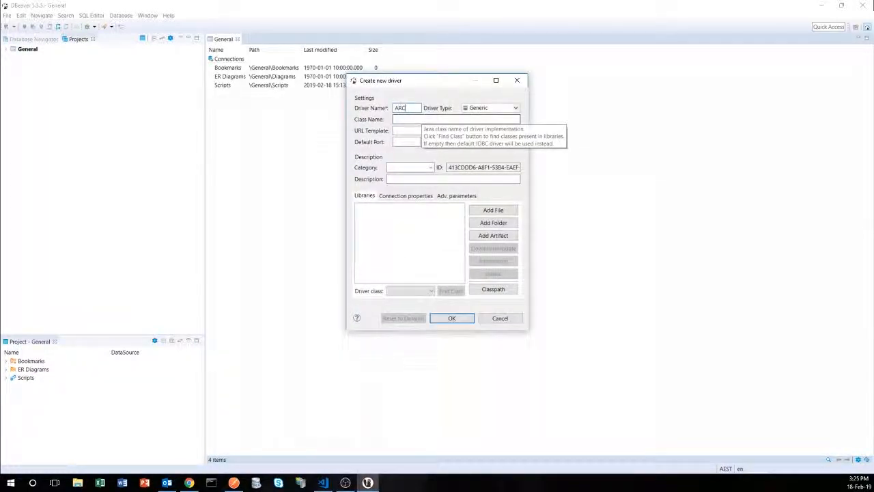
- Set the driver's class name to com.ddtek.jdbc.autorest.AutoRESTDriver, copied from the Progress DataDirect documentation page in Chrome
click(419, 119)
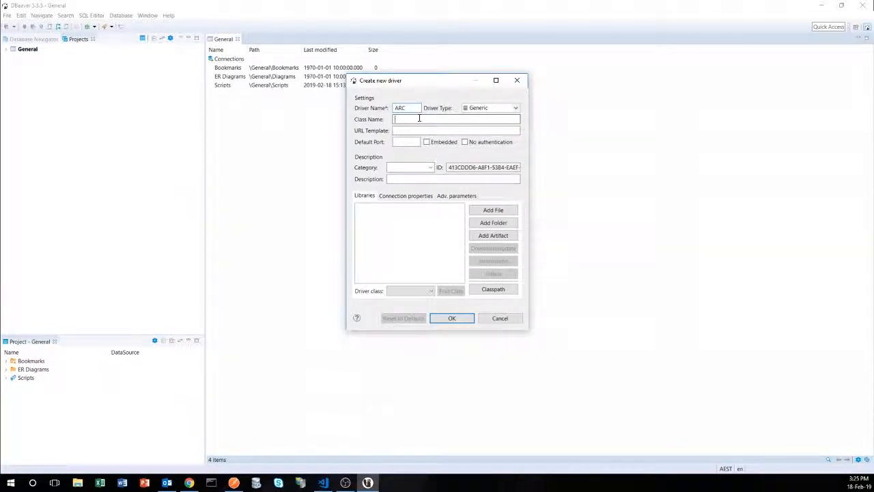
key(alt+Tab)
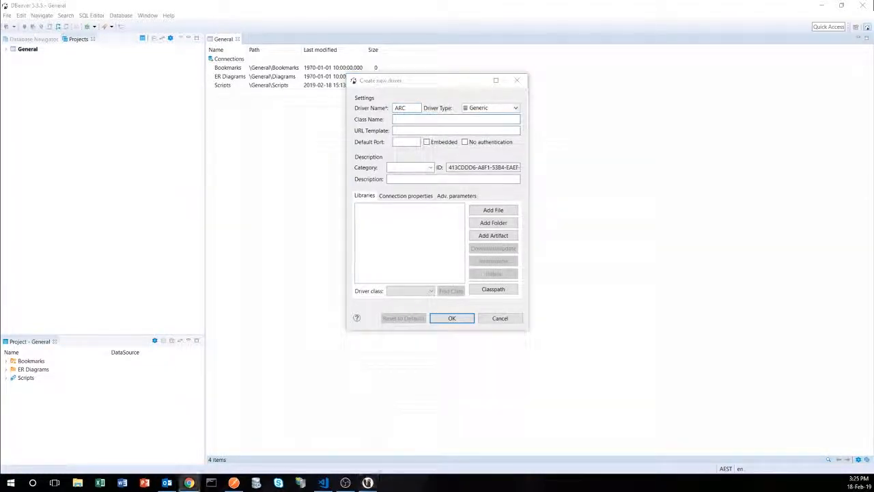
drag(873, 13, 437, 54)
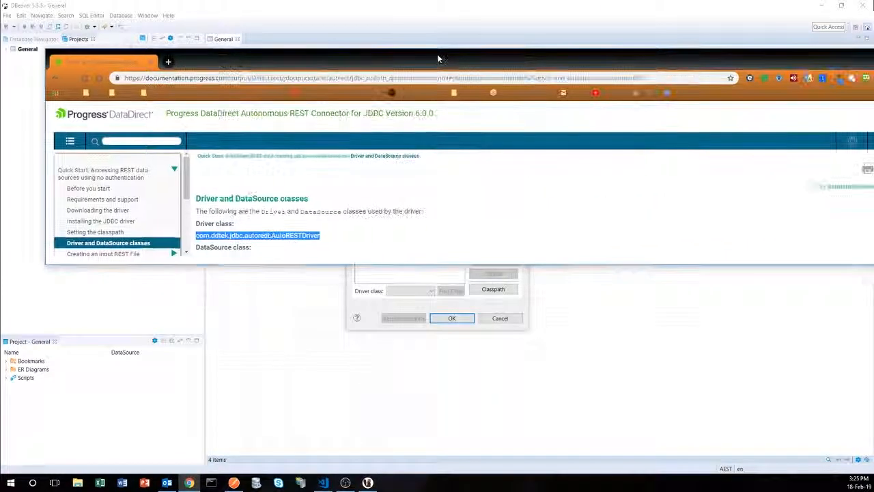
double_click(437, 54)
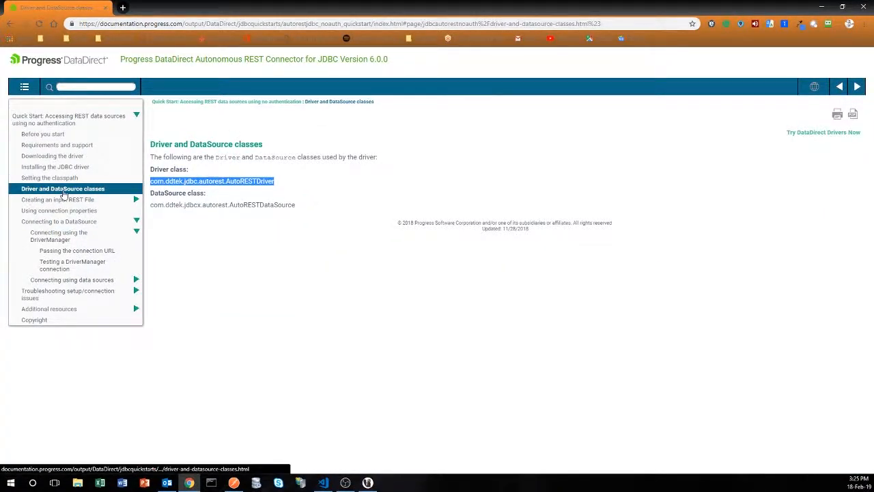
drag(284, 182, 148, 178)
right_click(185, 179)
click(204, 183)
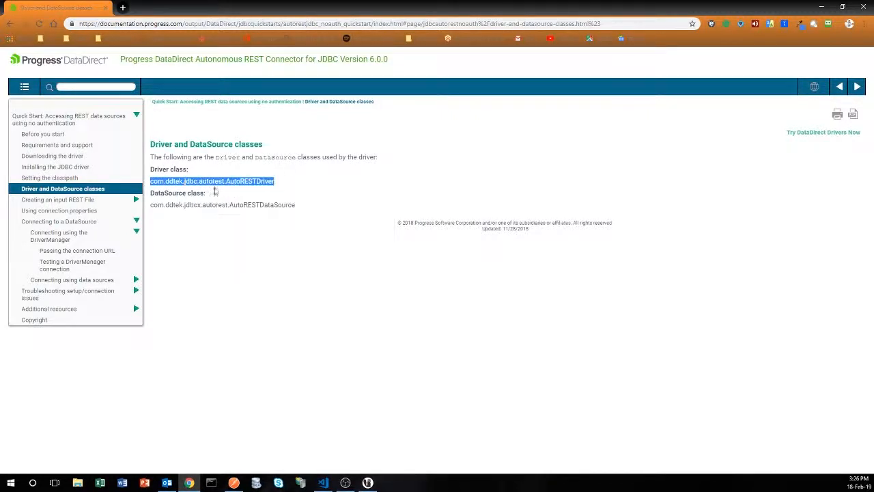
click(816, 7)
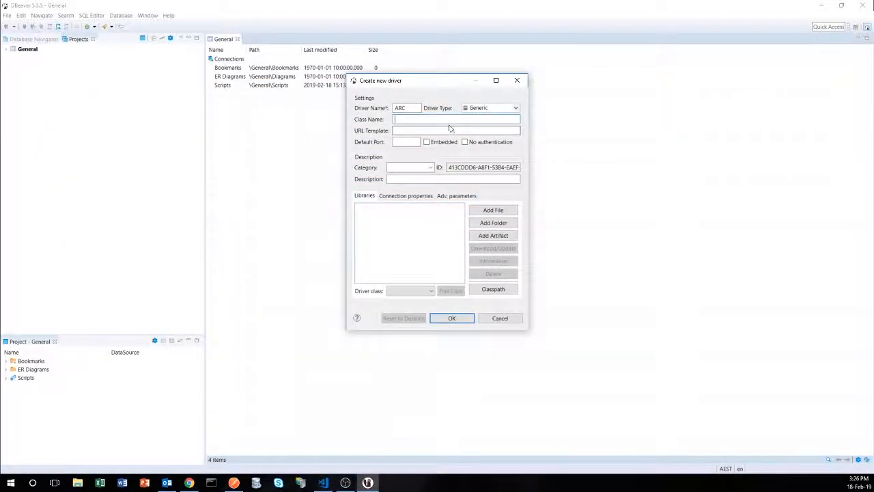
right_click(441, 121)
click(460, 150)
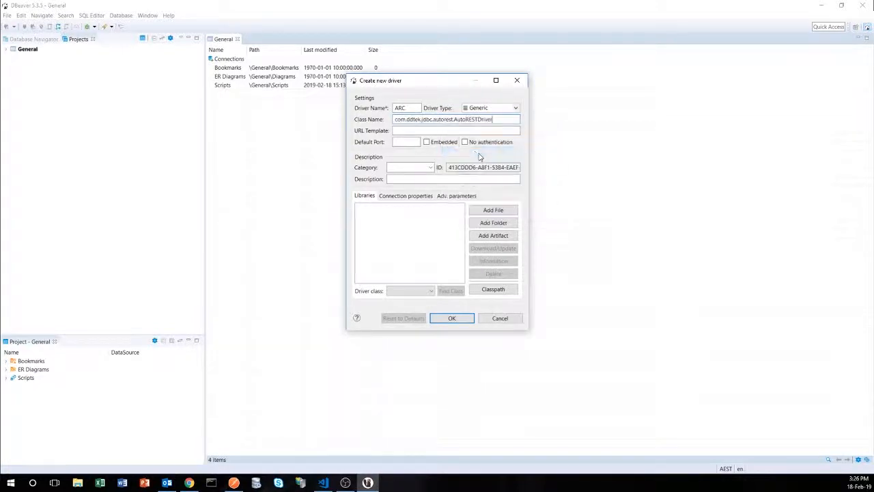
click(397, 132)
key(alt+Tab)
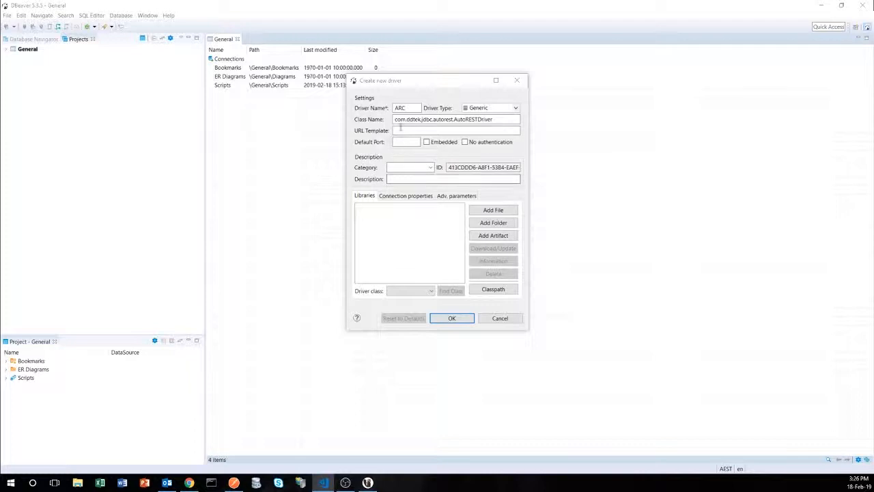
click(411, 130)
right_click(440, 131)
click(450, 167)
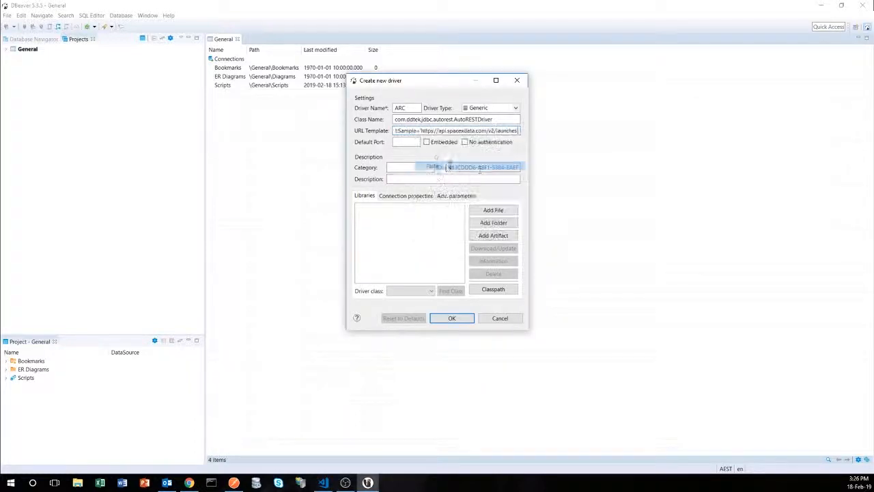
- Add autorest.jar from the ARC.API\APIRest folder to the driver's libraries, save the driver and close the Driver Manager
click(493, 210)
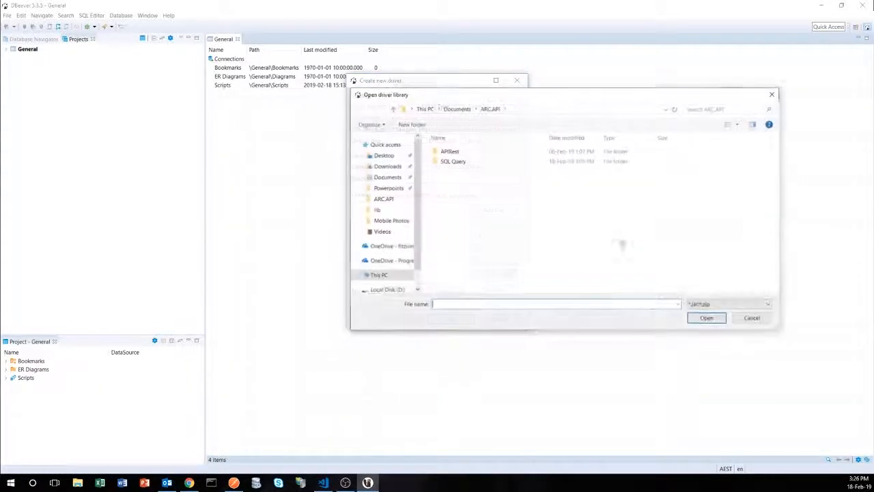
click(450, 151)
double_click(451, 154)
click(464, 154)
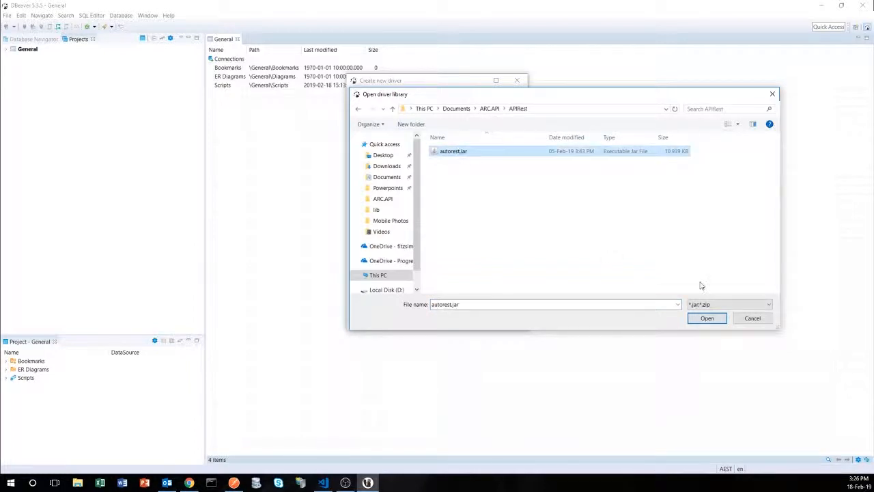
click(707, 317)
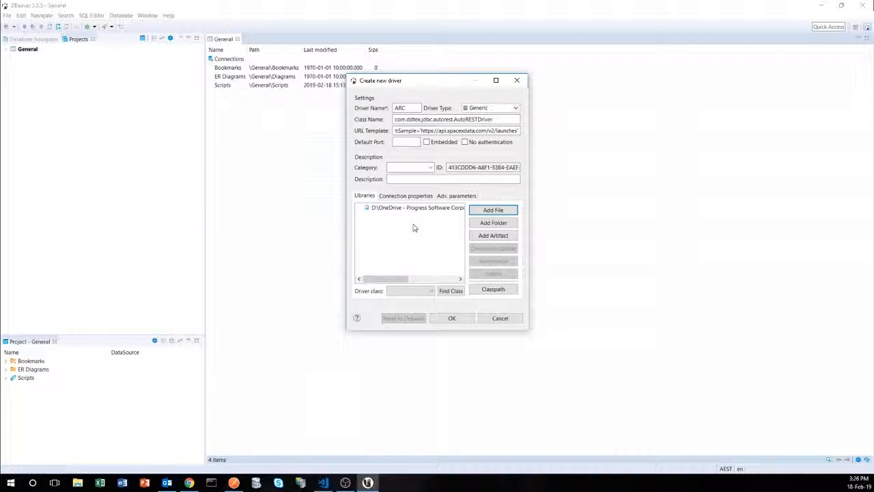
click(451, 318)
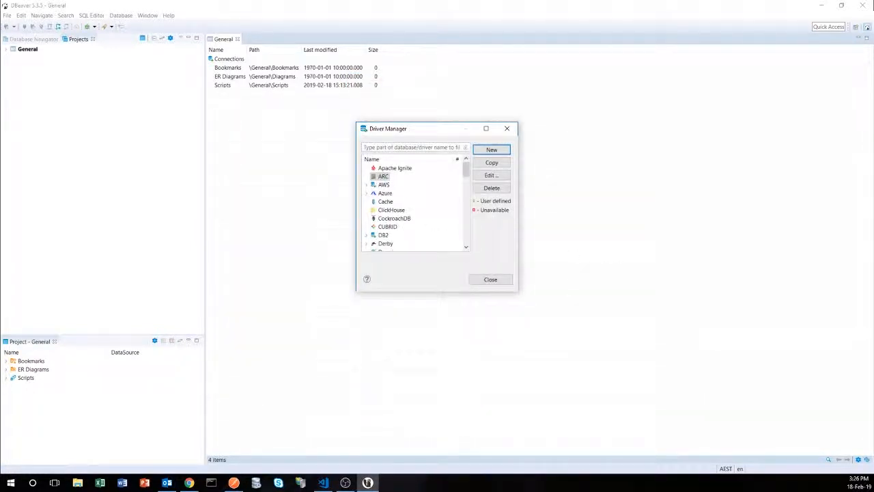
click(491, 280)
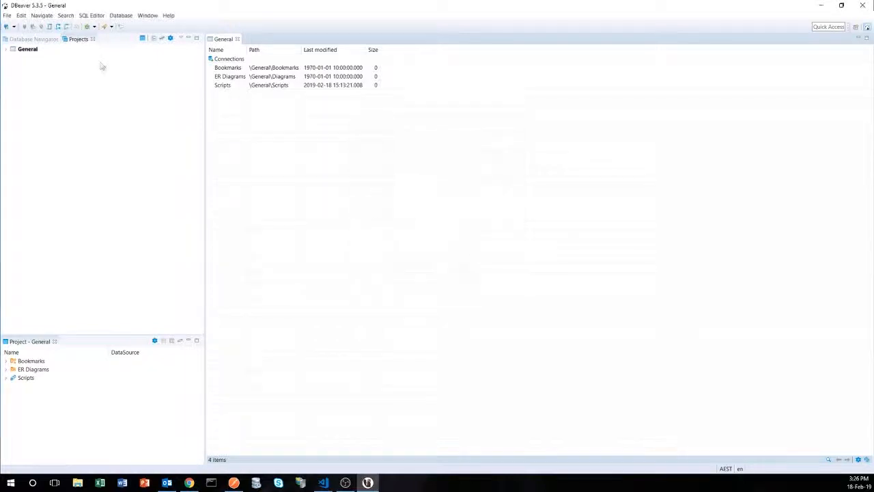
- Create a new connection under the General project's Connections using the ARC driver, leaving the user name and password empty
click(5, 49)
double_click(34, 58)
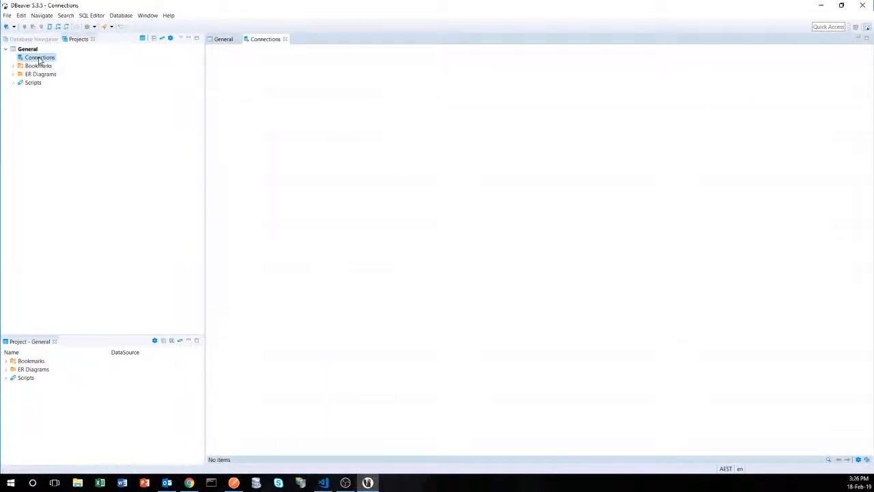
right_click(38, 57)
click(63, 71)
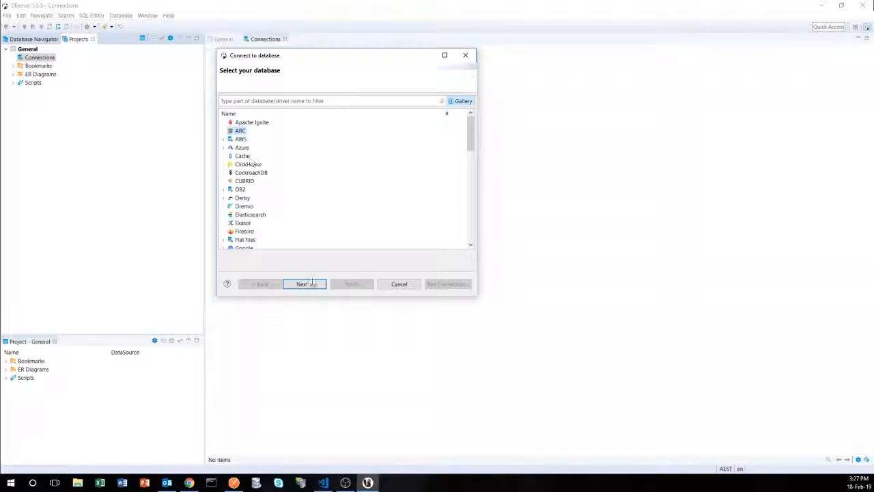
click(308, 283)
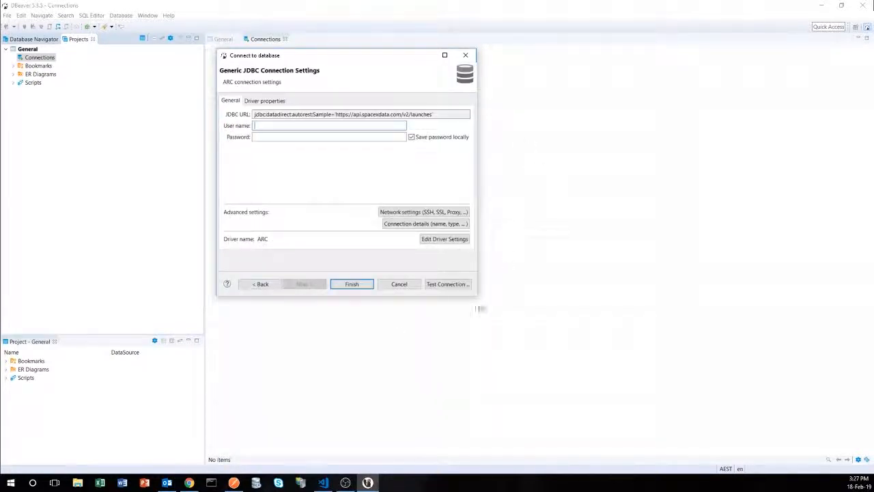
click(352, 283)
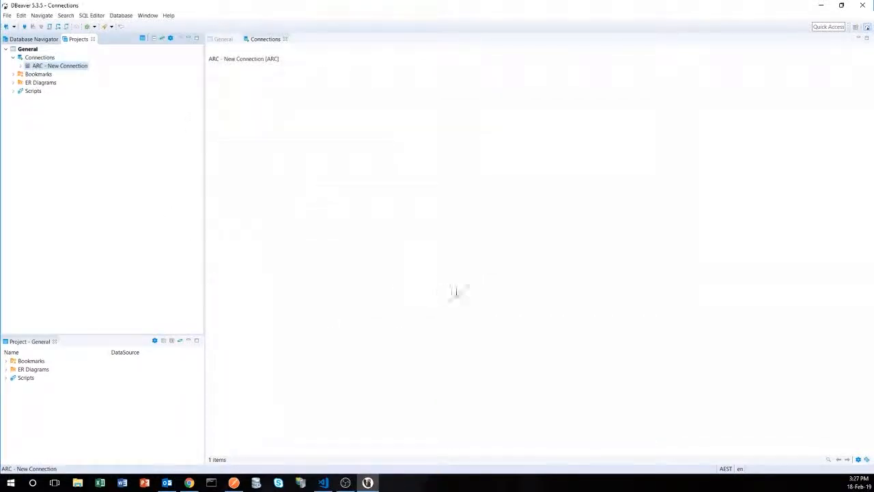
- Expand the new ARC connection down to the list of tables in its AUTOREST schema
click(21, 66)
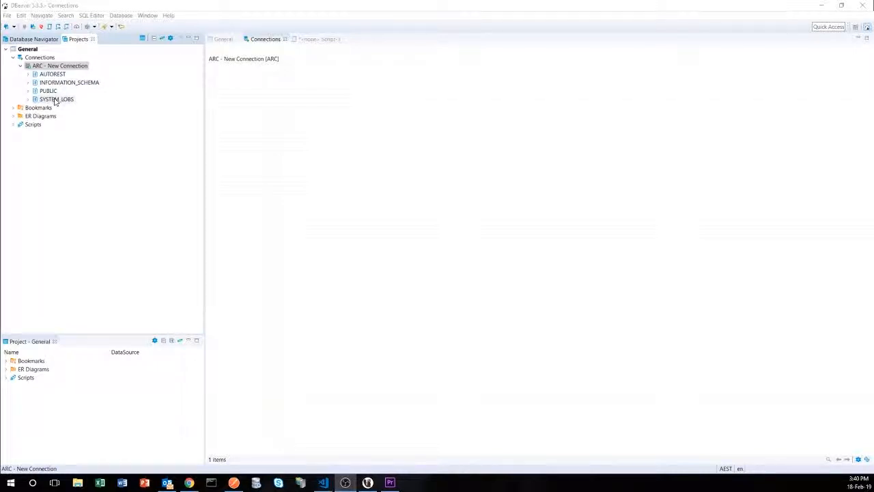
click(28, 73)
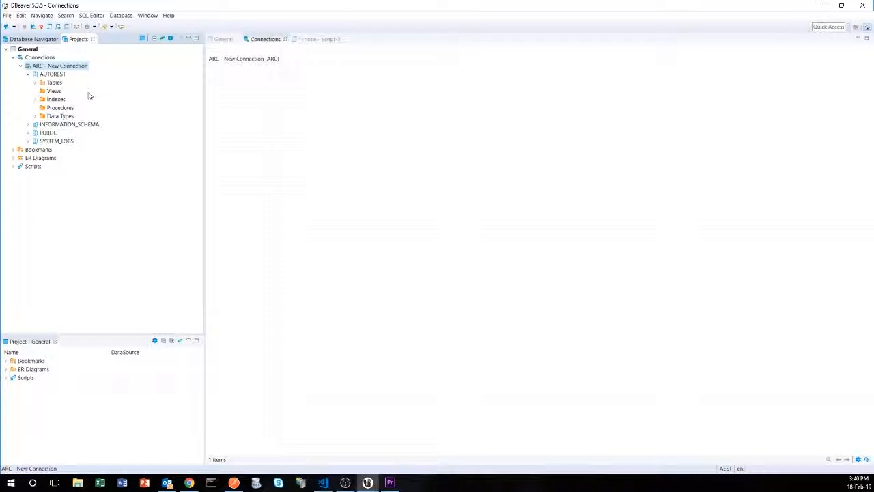
click(36, 82)
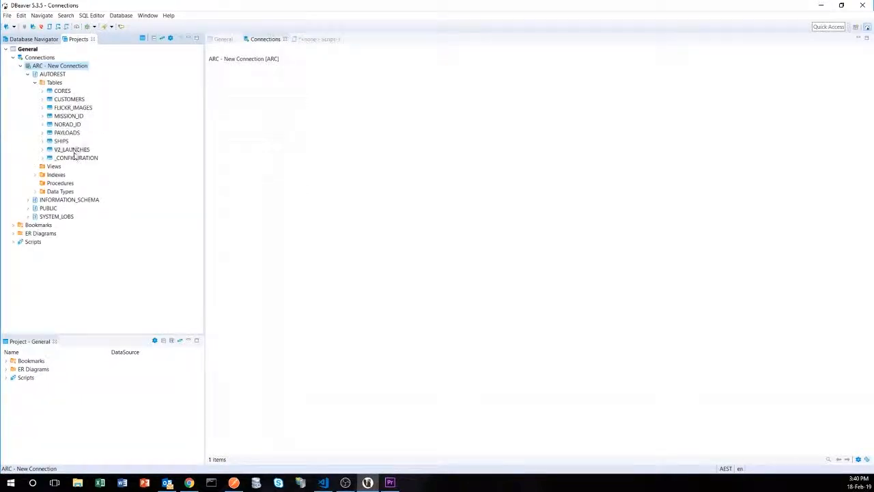
- Examine the Views, Indexes, Procedures and Data Types of the AUTOREST schema, collapsing the expanded index and data type lists
click(54, 166)
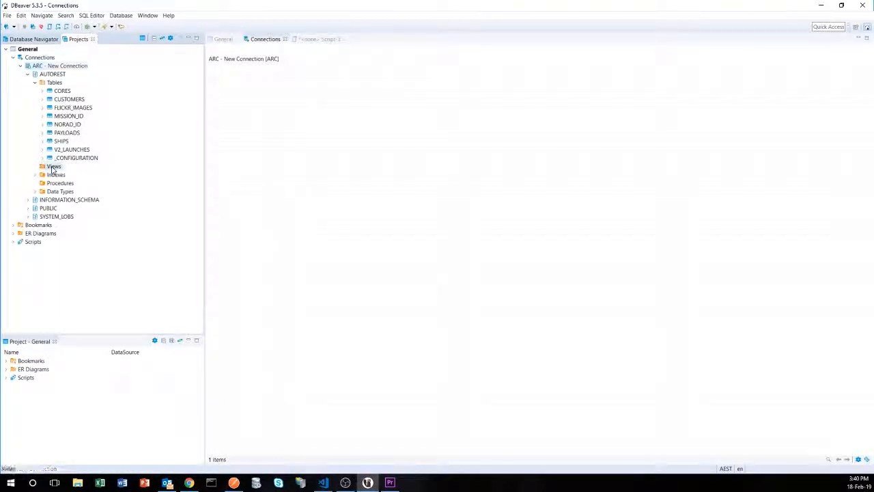
click(58, 175)
click(36, 175)
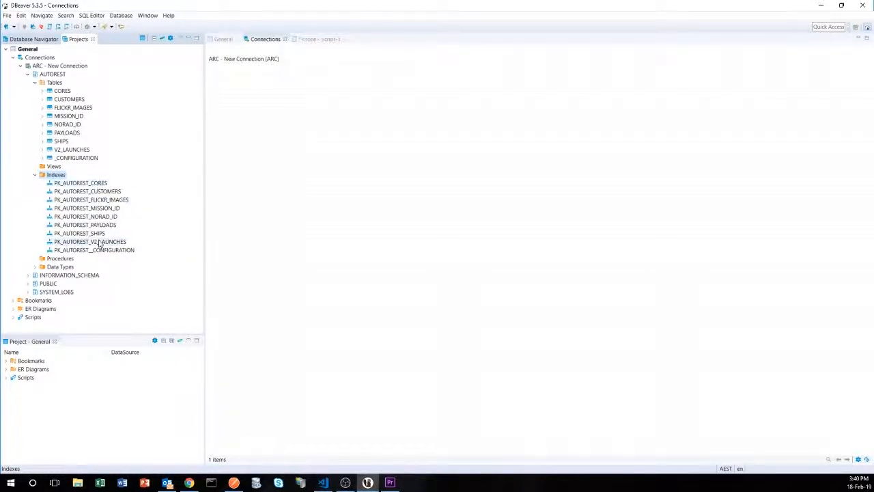
click(60, 259)
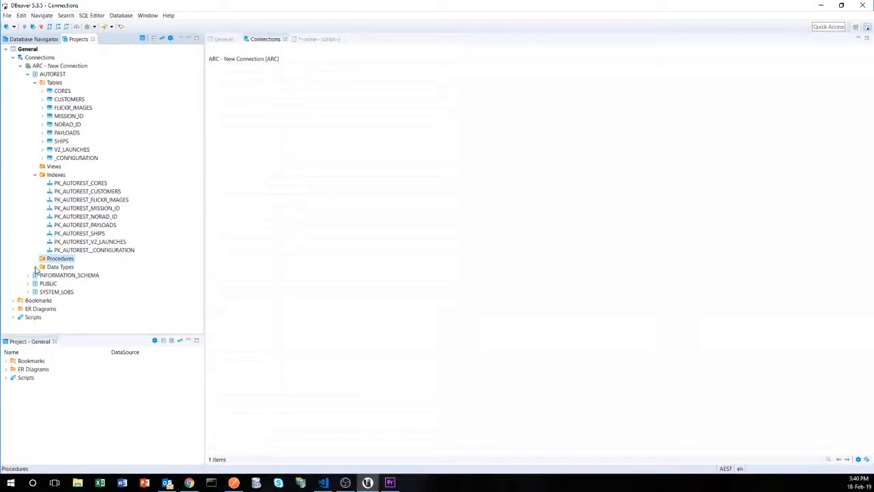
click(35, 266)
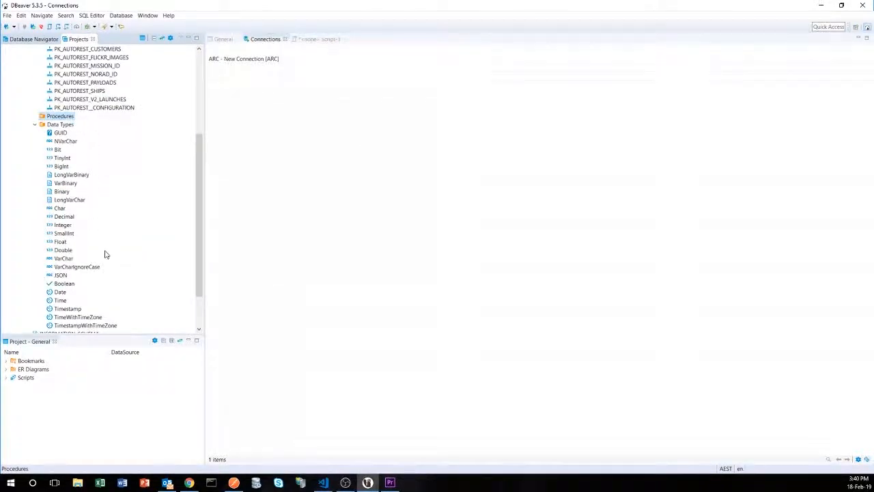
scroll(105, 251, down, 2)
scroll(112, 252, up, 4)
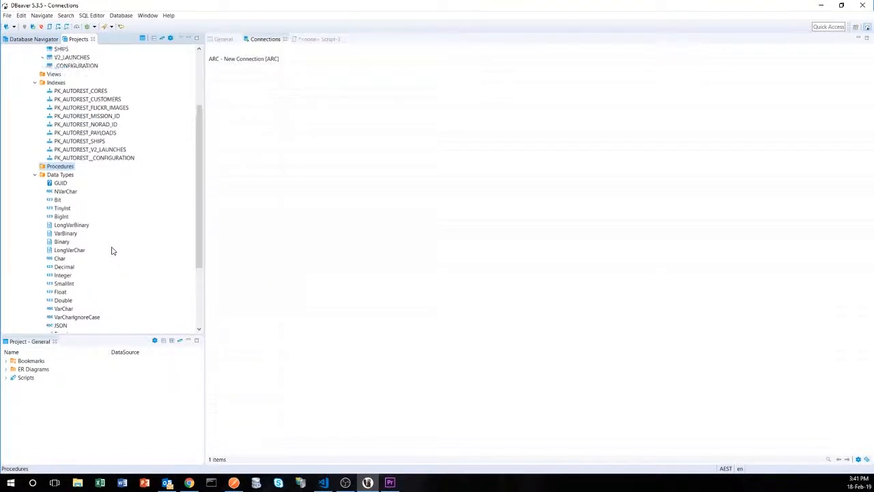
scroll(112, 252, down, 4)
scroll(113, 251, up, 4)
click(35, 174)
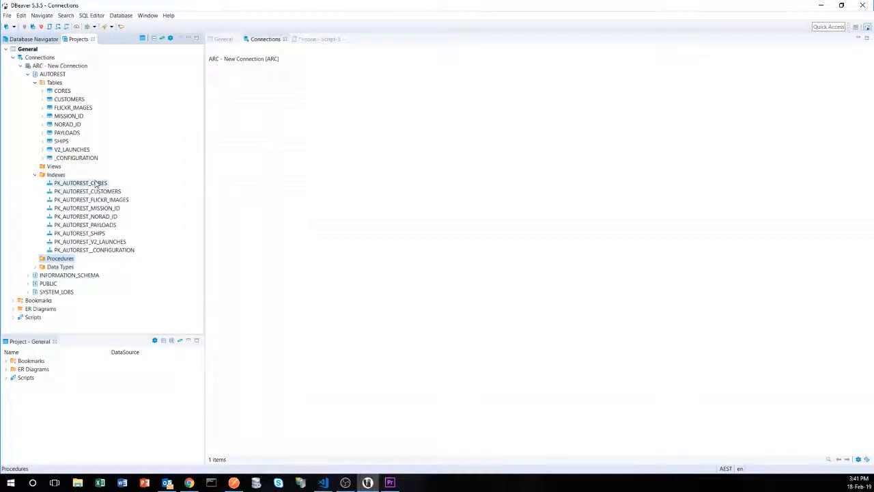
click(35, 175)
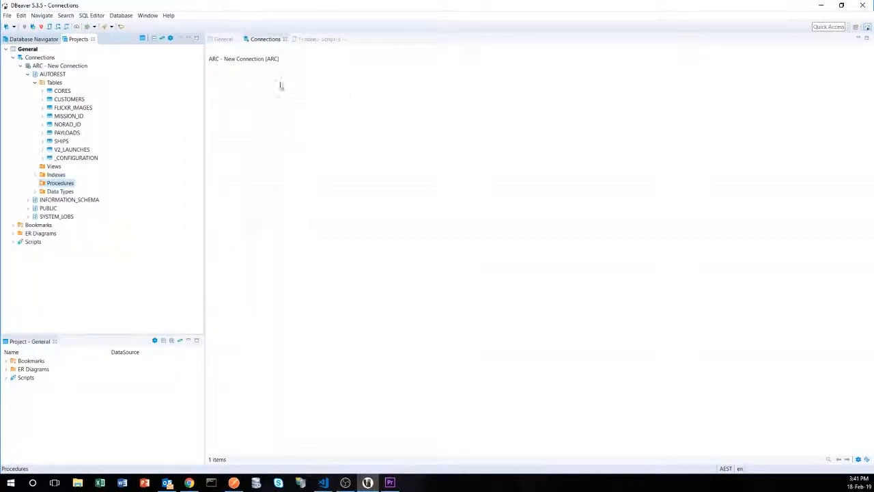
click(233, 483)
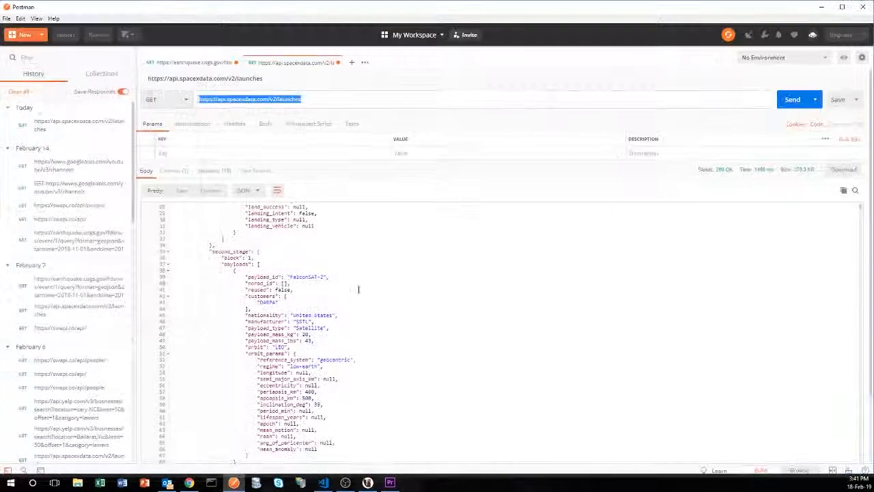
click(327, 100)
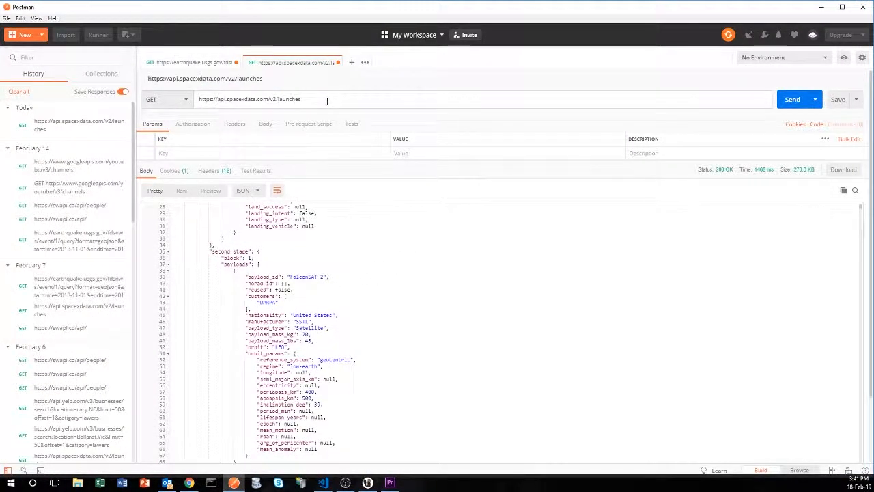
drag(325, 101, 197, 104)
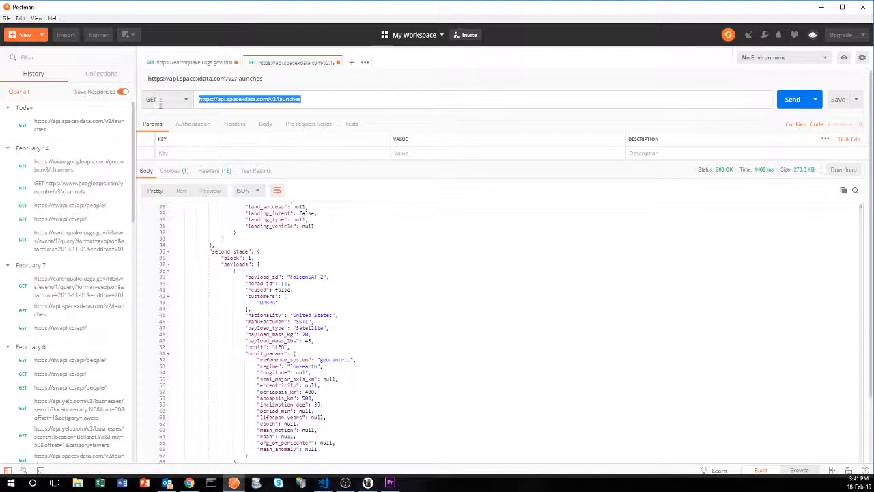
click(214, 99)
drag(311, 99, 169, 102)
click(793, 100)
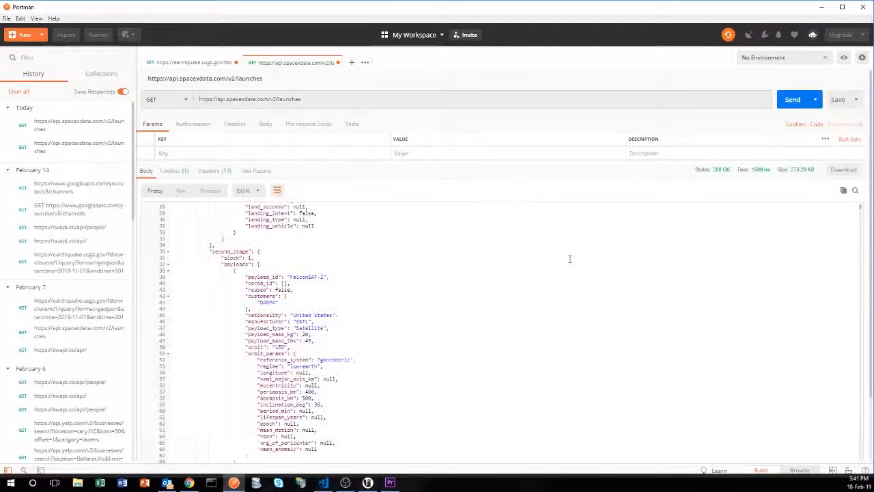
- Examine the JSON response from its beginning through the first launch records, including the nested rocket, payload and links data
scroll(371, 285, up, 3)
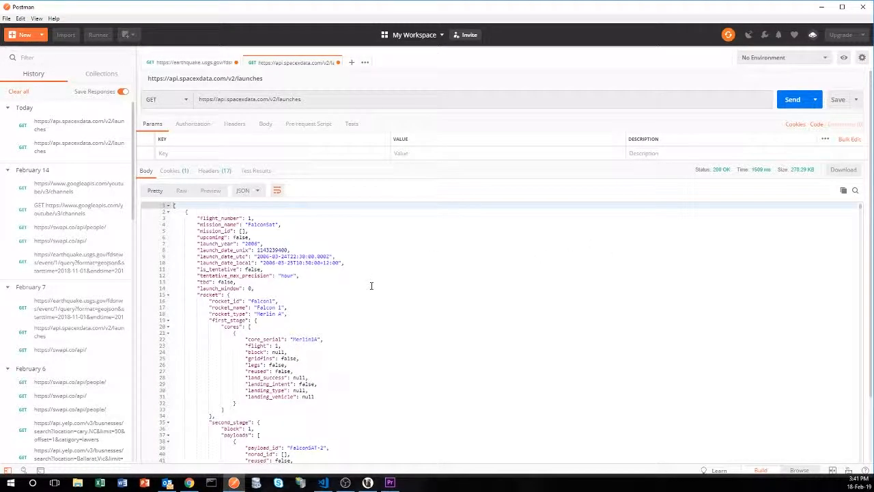
scroll(376, 273, down, 6)
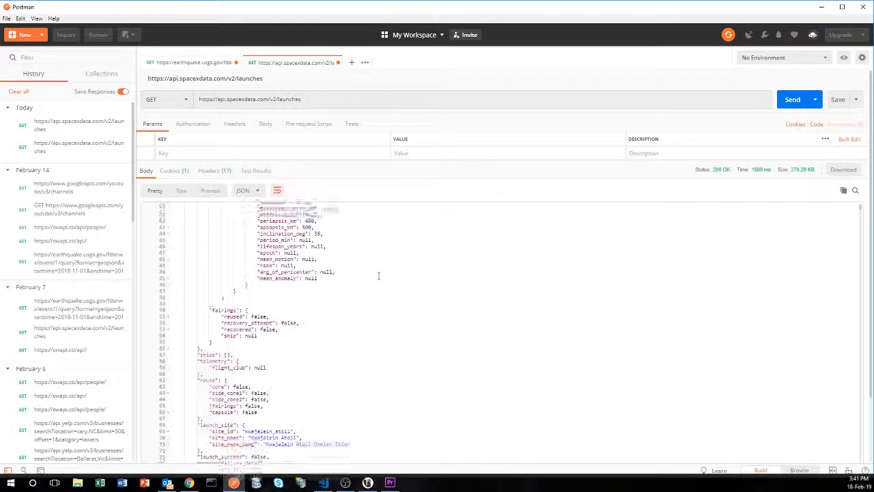
scroll(387, 276, down, 3)
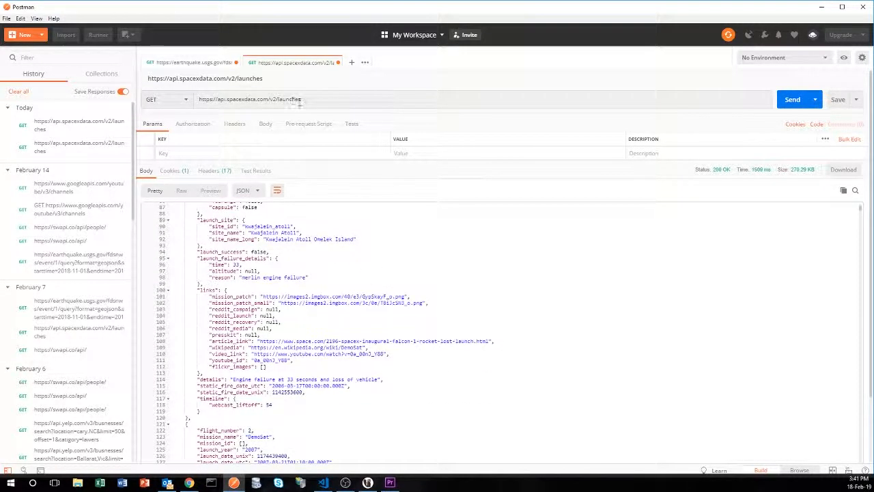
scroll(386, 317, down, 6)
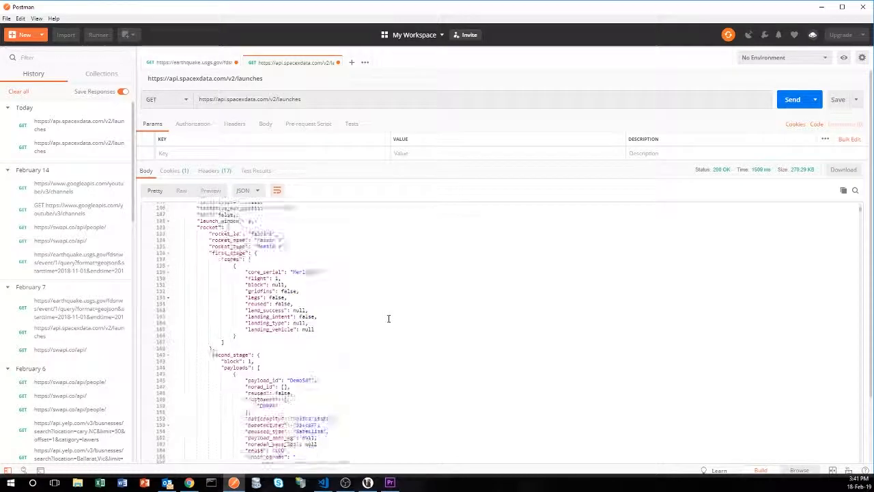
scroll(389, 318, down, 7)
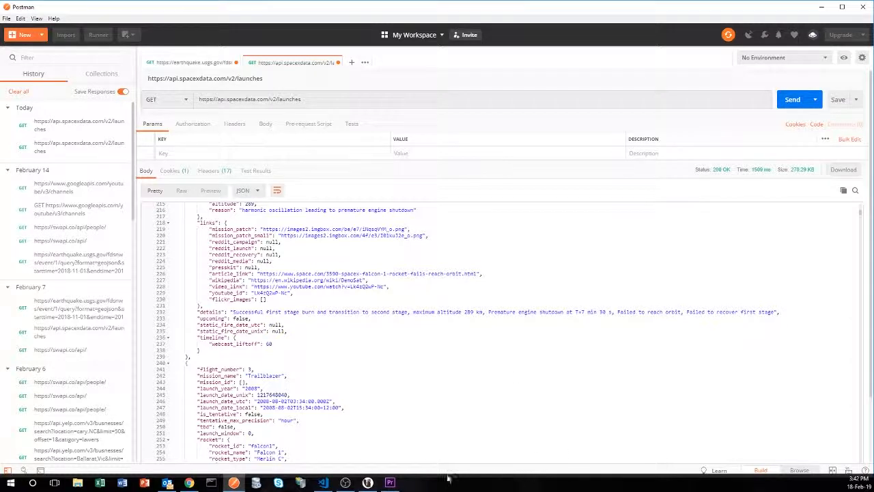
- Switch back to DBeaver and examine the structure folders of the CORES table, collapsing it again
click(368, 483)
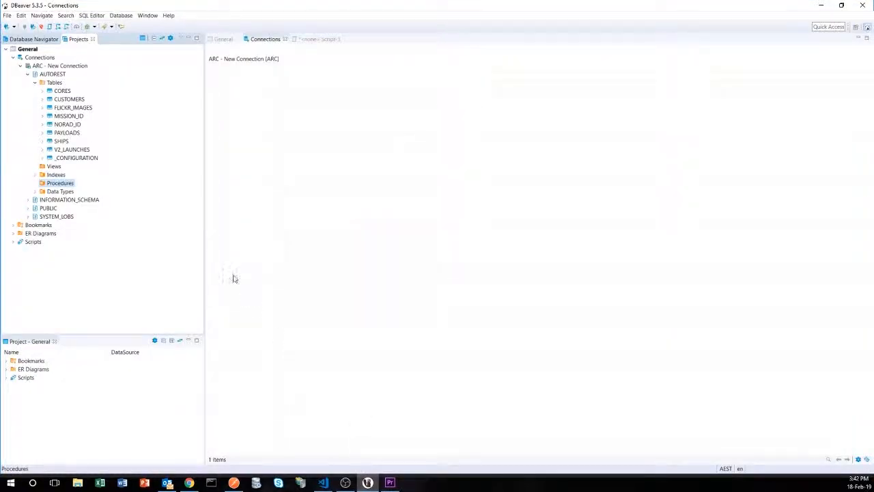
click(53, 91)
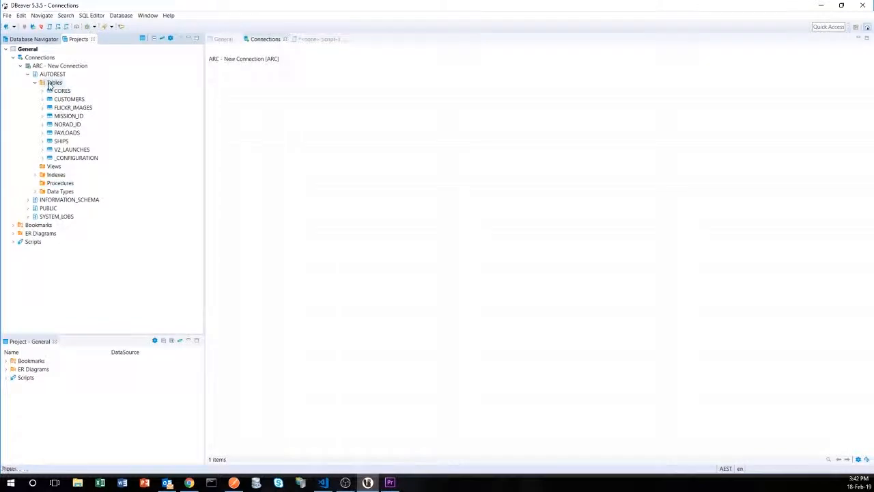
click(61, 92)
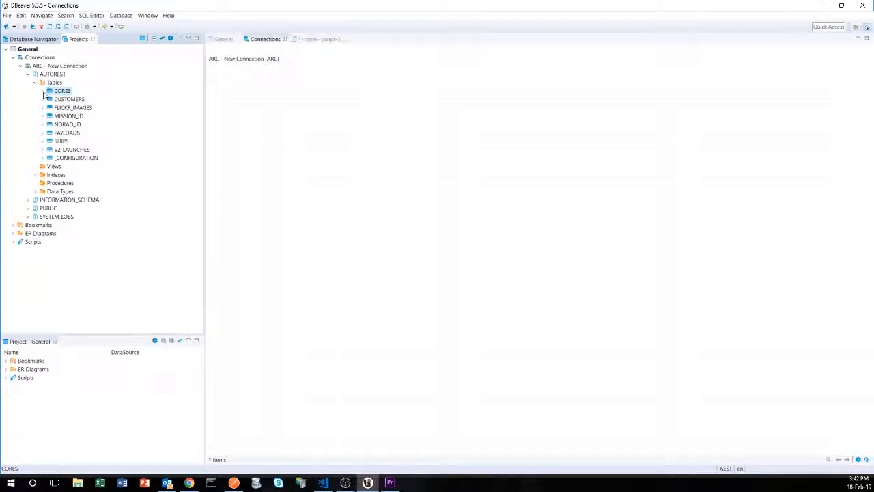
click(42, 91)
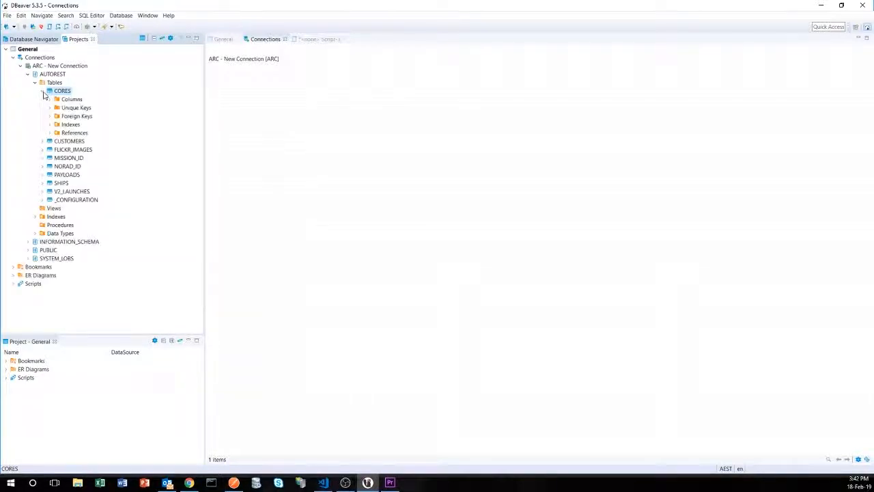
click(43, 91)
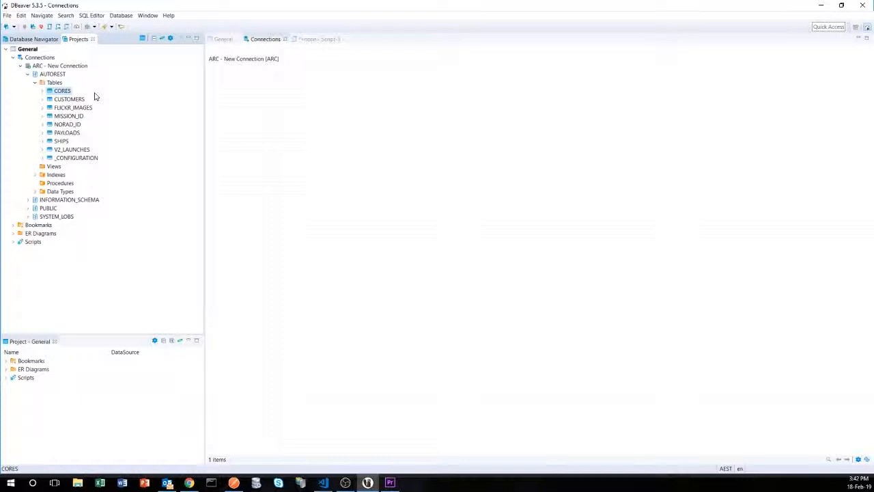
click(43, 91)
click(43, 91)
- Examine the columns of the CUSTOMERS and CORES tables, collapsing both column lists when done
click(42, 99)
click(61, 108)
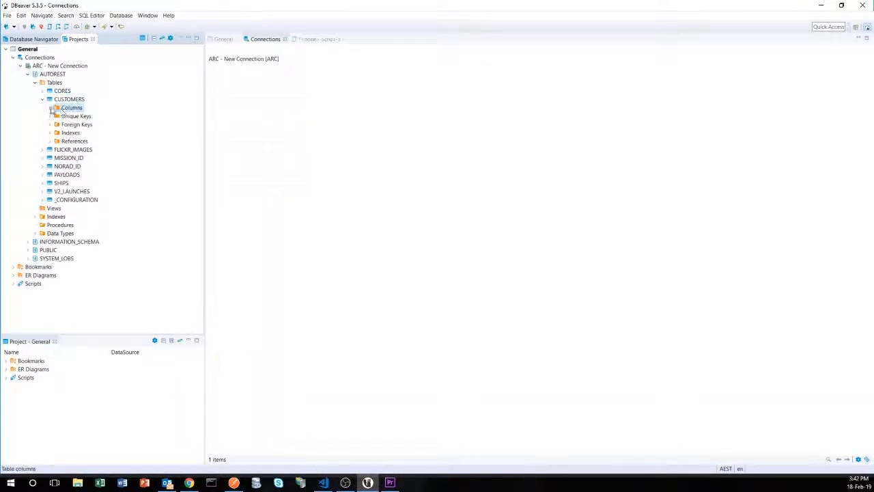
click(51, 108)
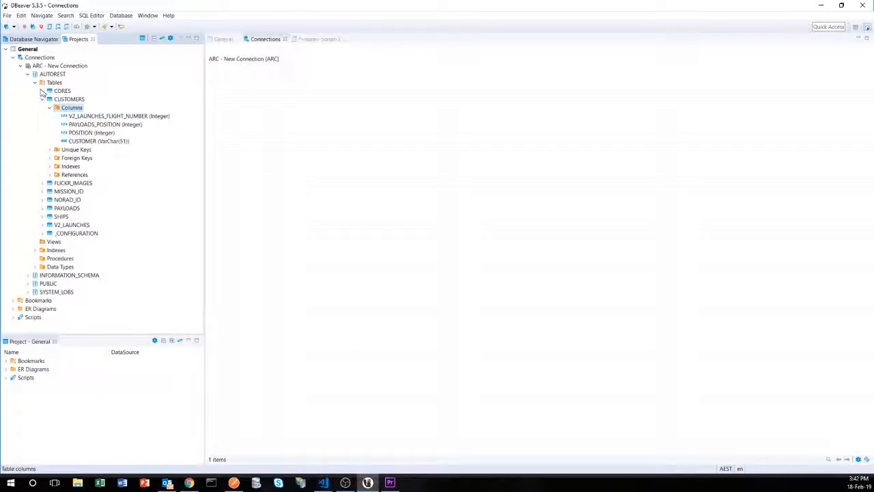
click(42, 91)
click(50, 99)
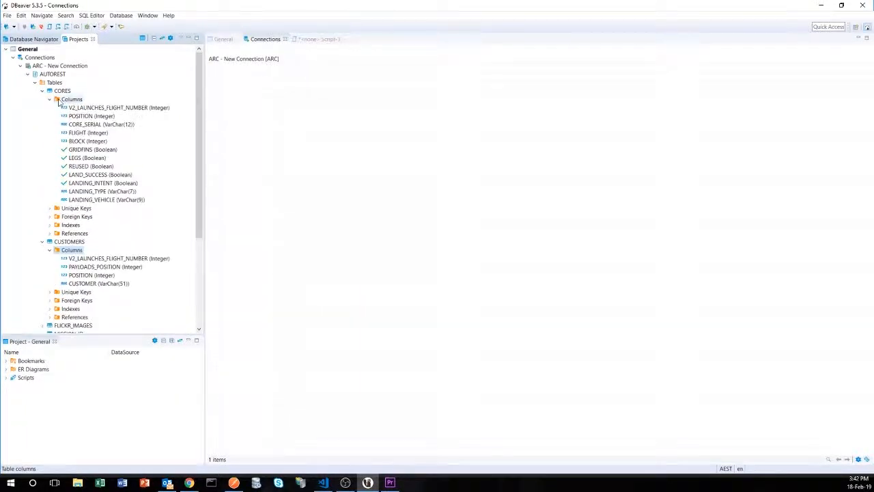
click(51, 100)
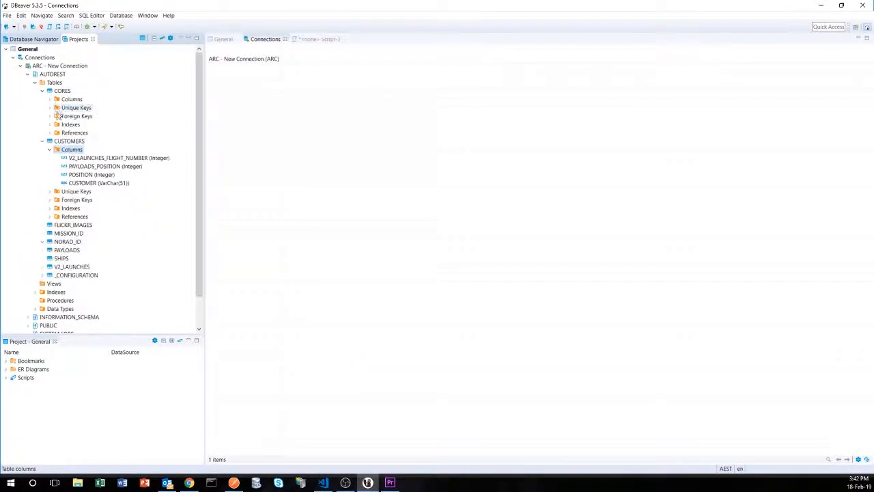
click(49, 149)
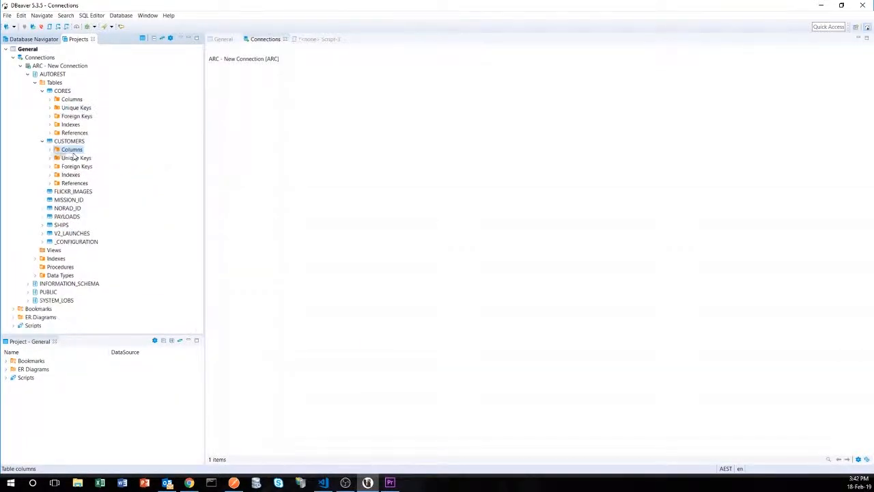
- Expand the V2_LAUNCHES table's columns and look through the full list, returning to its start
click(72, 234)
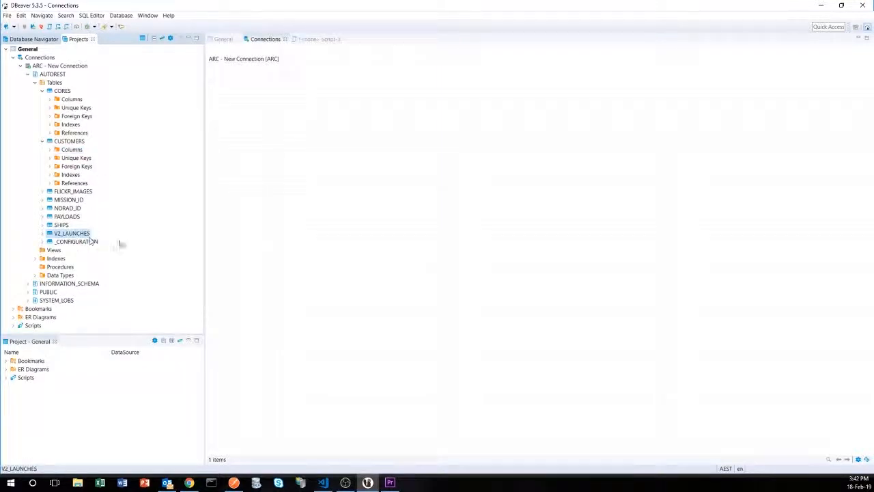
click(42, 233)
click(50, 242)
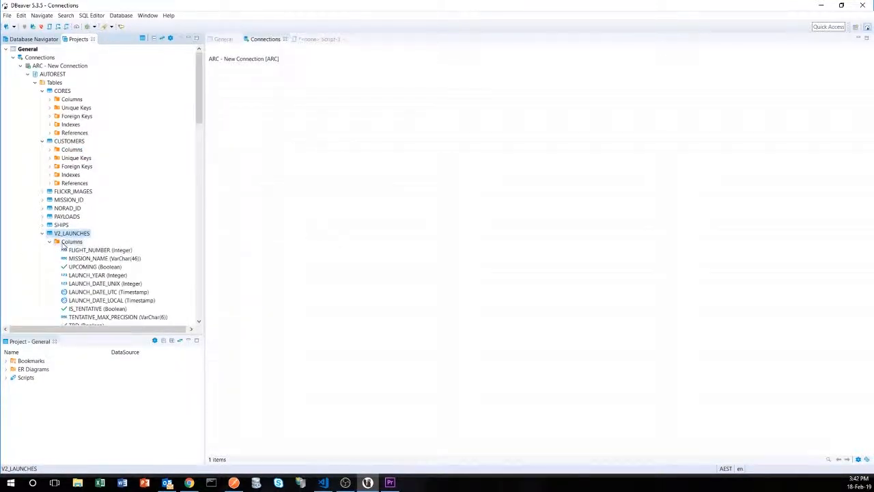
scroll(121, 248, down, 12)
scroll(128, 254, down, 10)
scroll(133, 257, up, 8)
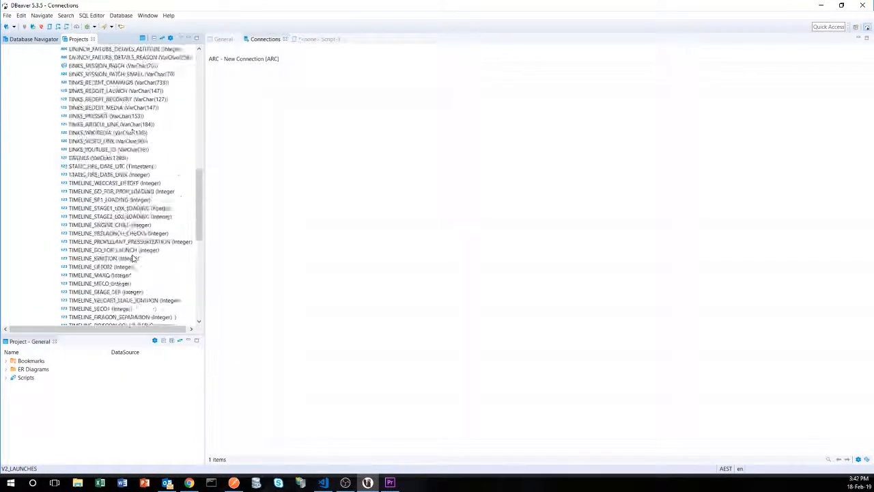
scroll(133, 258, up, 15)
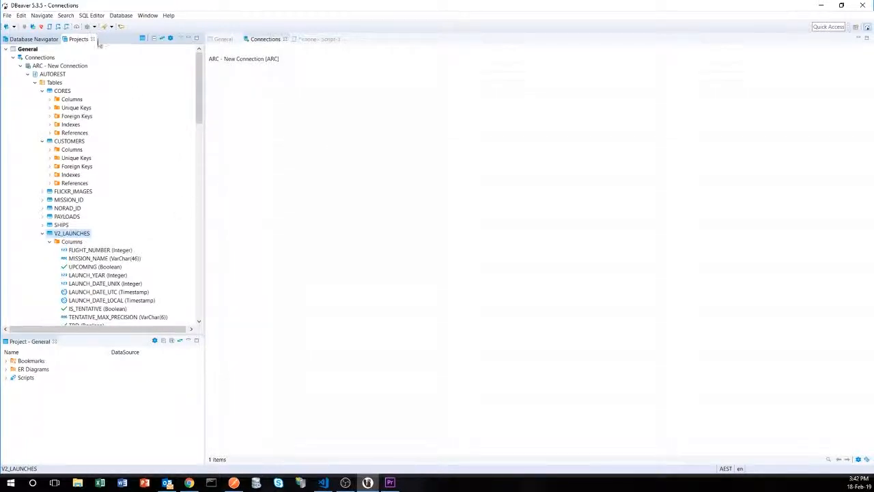
- Create a new SQL script for the ARC connection and run SELECT * FROM AUTOREST.V2_LAUNCHES in it
click(92, 15)
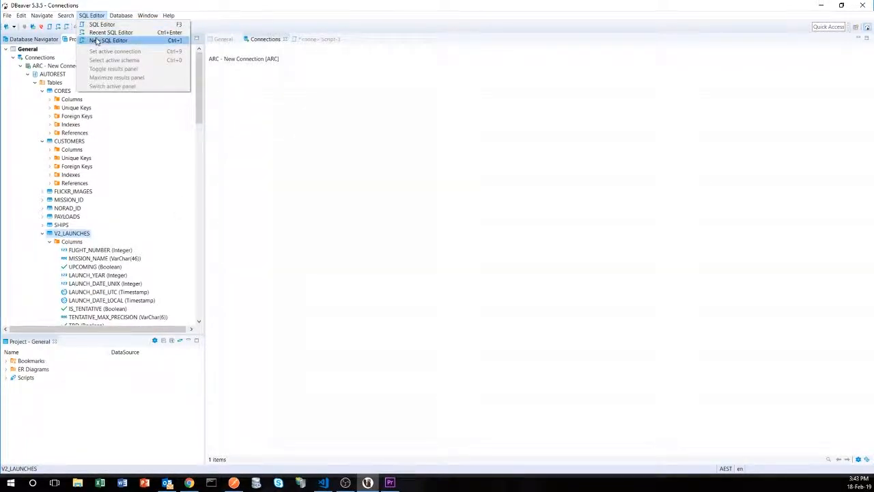
click(96, 41)
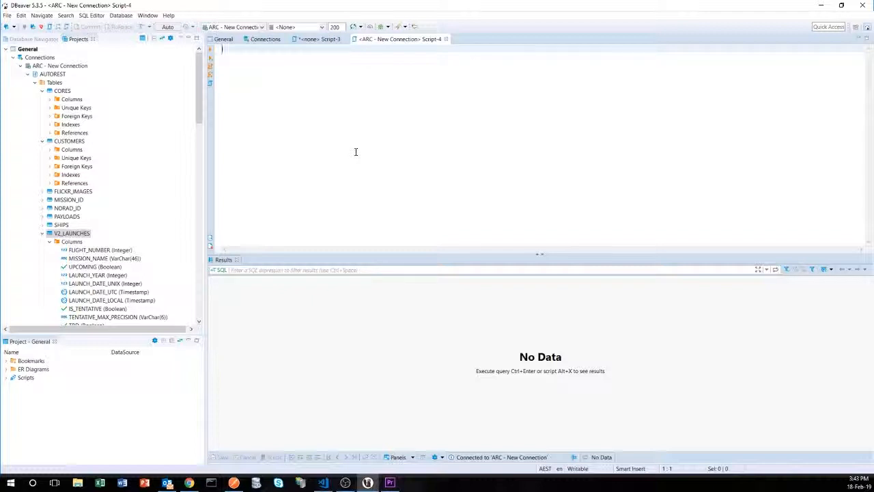
text(sel)
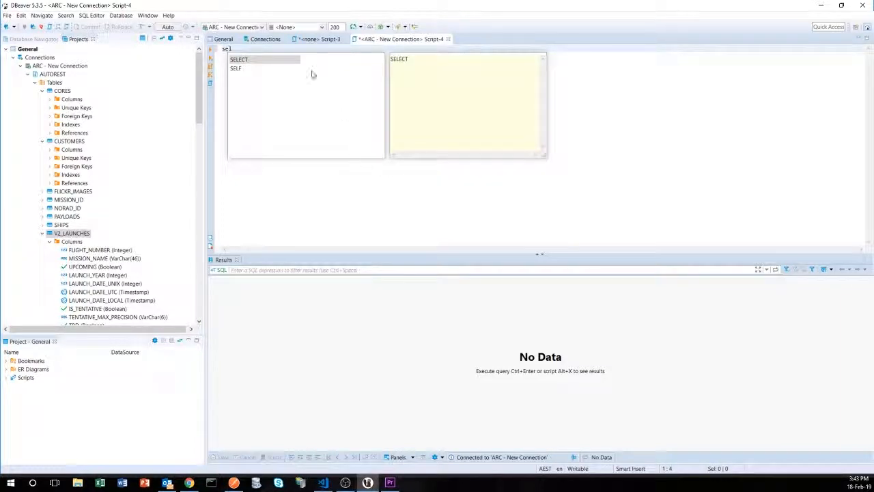
double_click(268, 59)
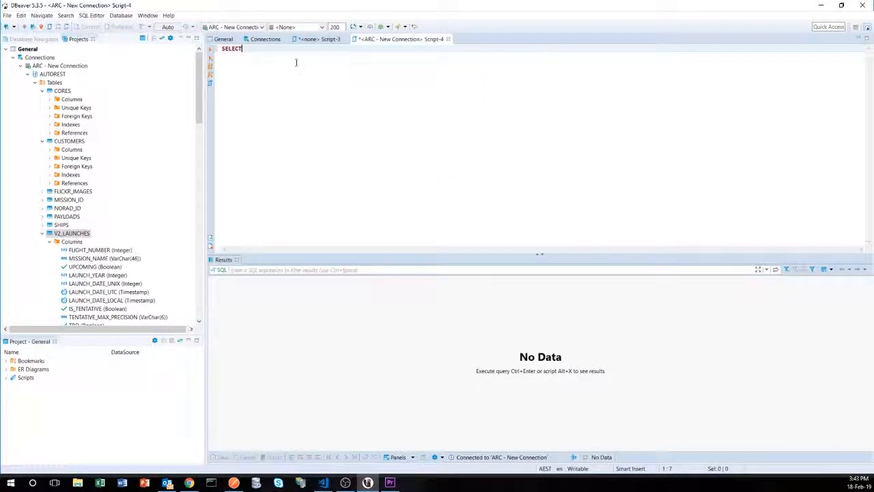
text(* FROM Au)
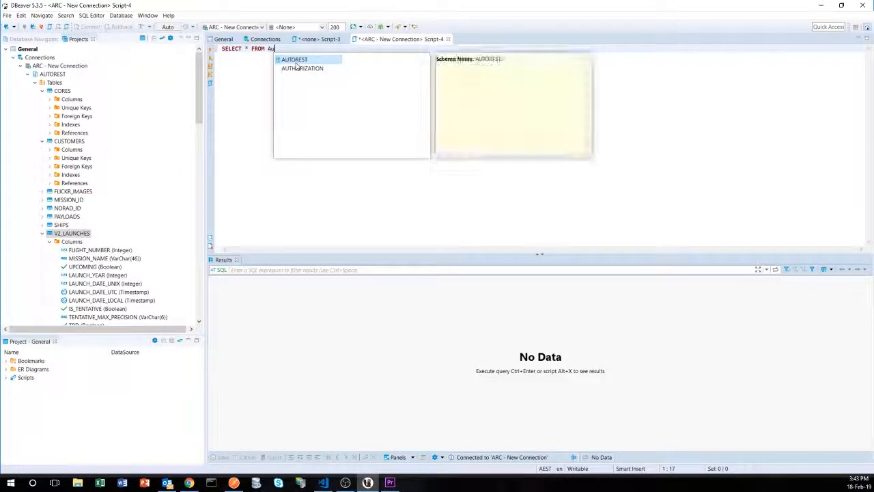
key(Return)
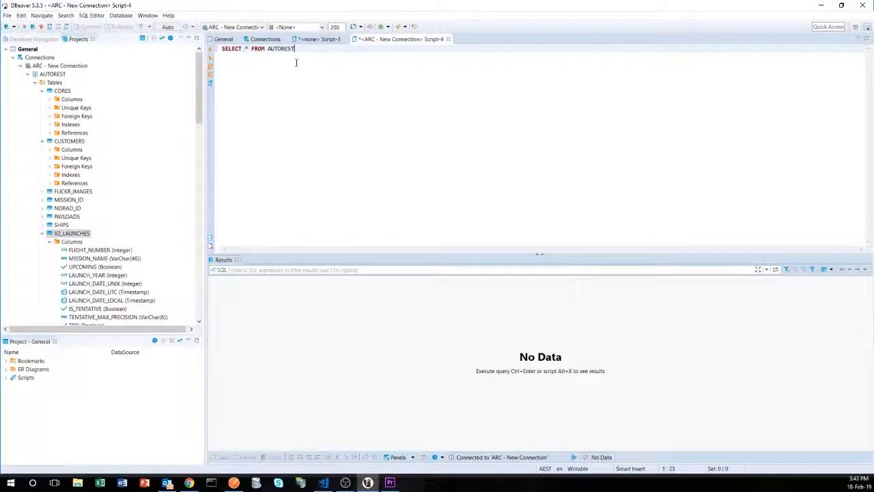
text(.)
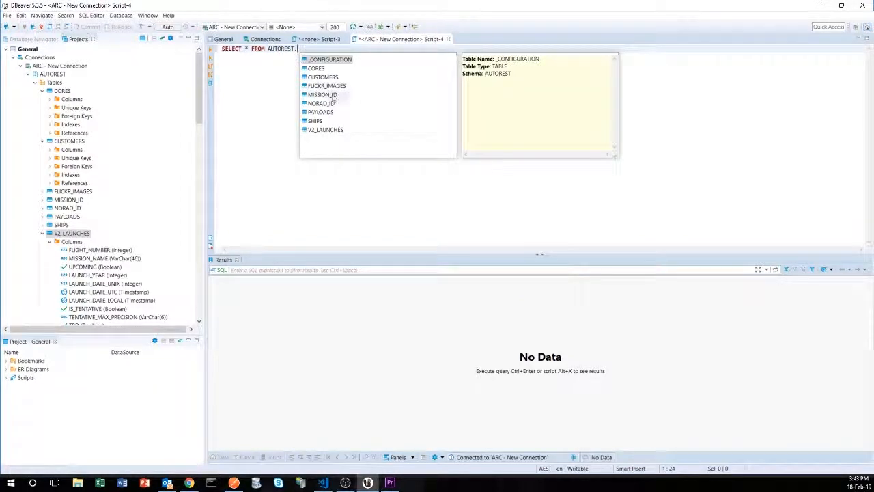
click(331, 129)
key(Return)
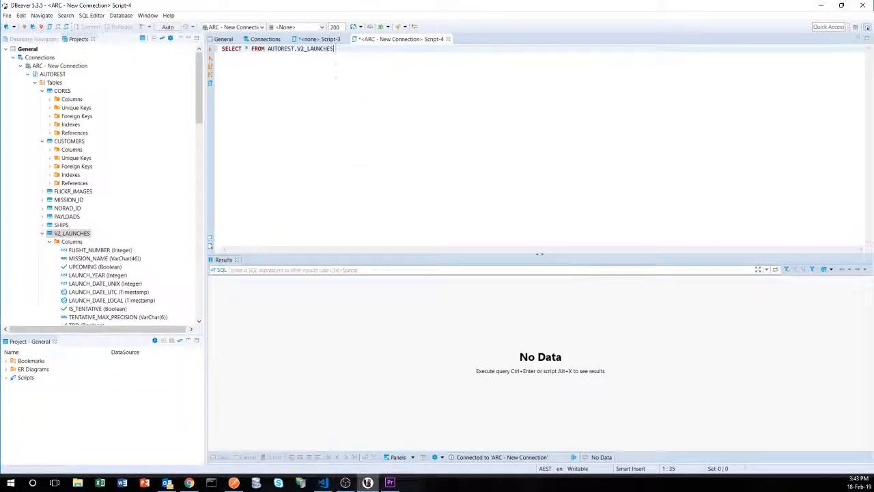
click(210, 49)
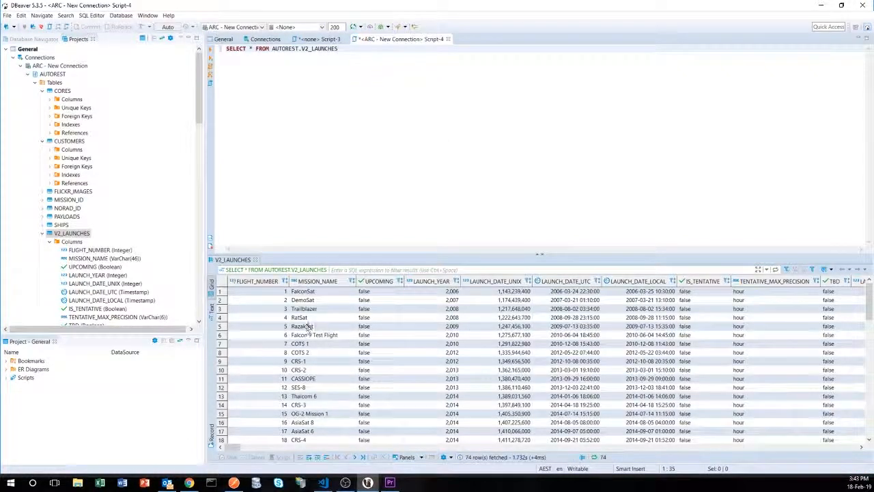
- Compare the first row's mission name in the query results with the first launch record in Postman's JSON response
click(298, 292)
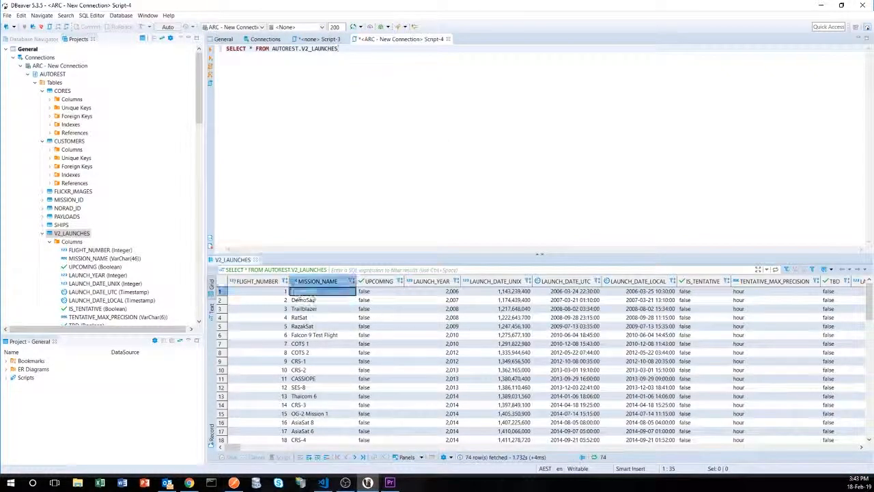
click(233, 483)
scroll(284, 390, up, 2)
scroll(284, 391, up, 17)
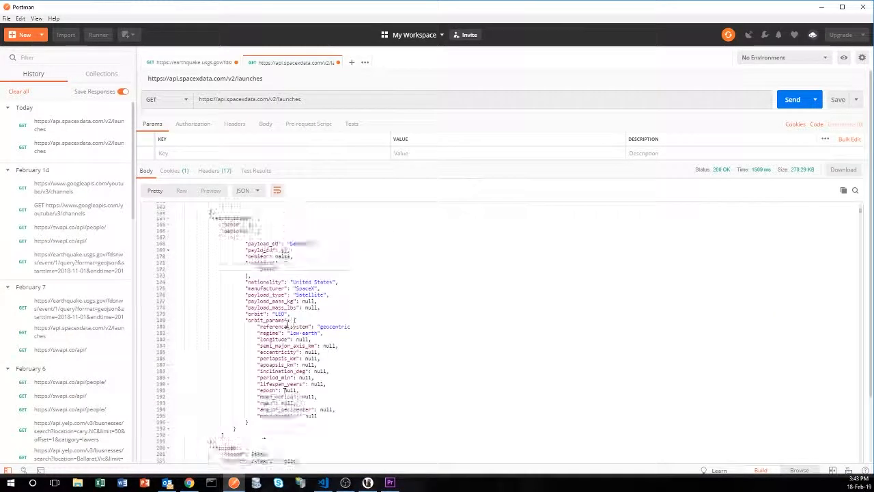
scroll(285, 331, up, 3)
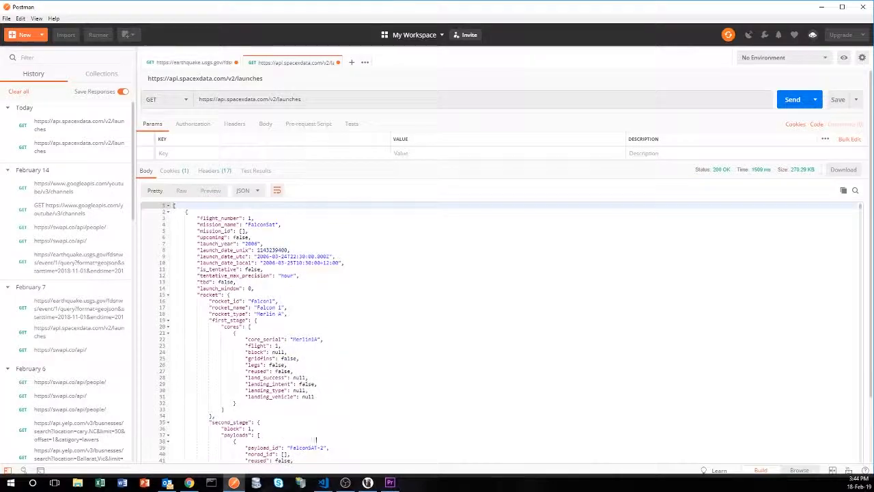
- Return to DBeaver and inspect the first launch's UPCOMING value in the query results
click(368, 483)
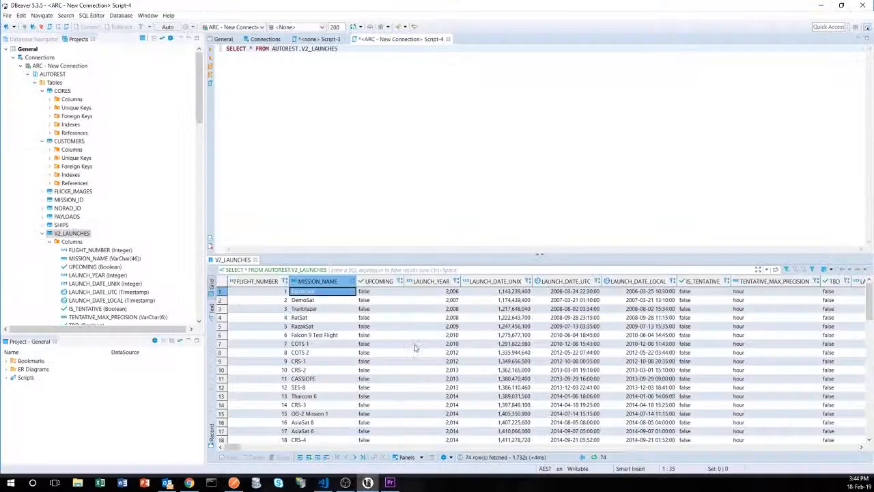
click(372, 294)
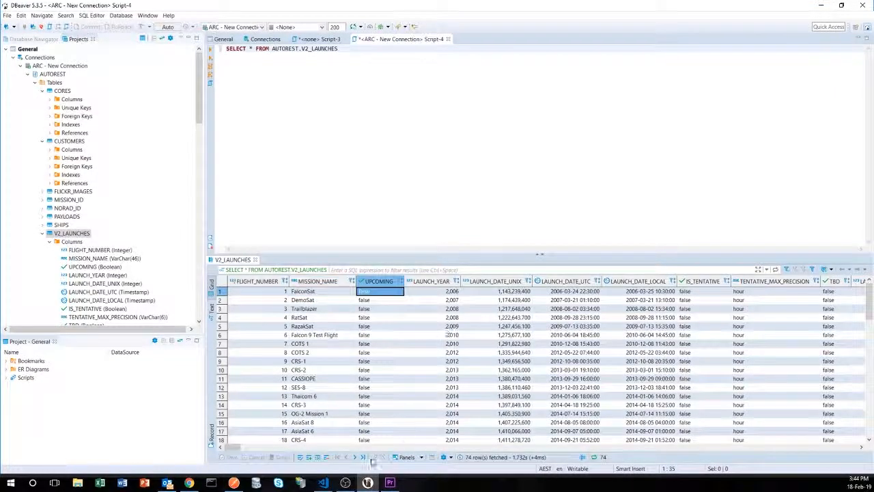
mouse_move(229, 448)
mouse_down()
mouse_move(358, 447)
mouse_move(232, 448)
mouse_up()
- Start a second SELECT statement below the first query, using the MISSION_NAME column name copied from the results grid
click(354, 53)
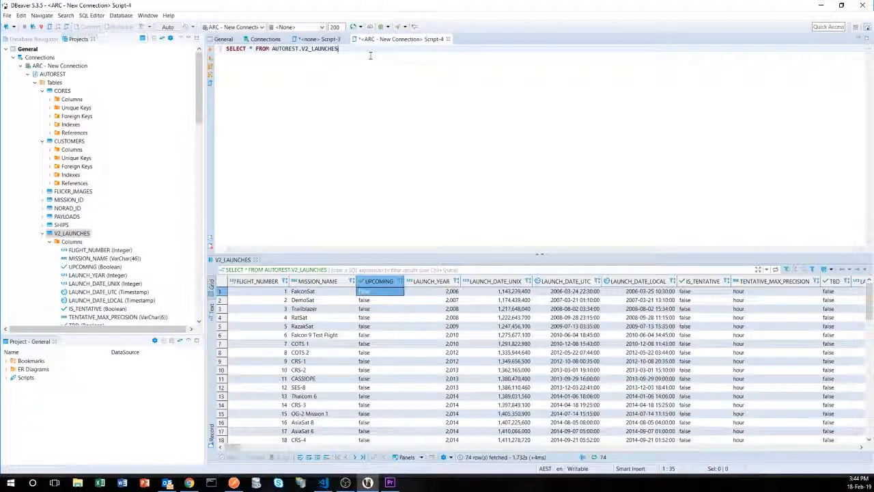
key(Return)
key(Return)
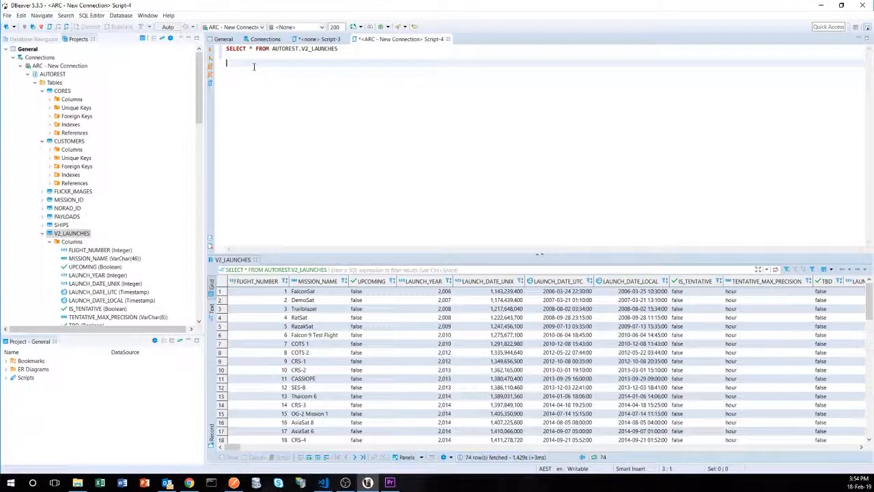
text(SELECT)
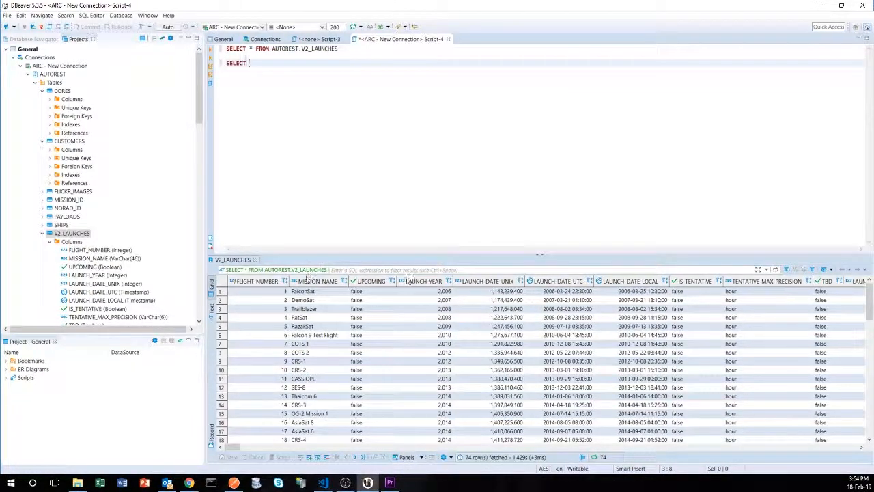
click(308, 280)
right_click(309, 282)
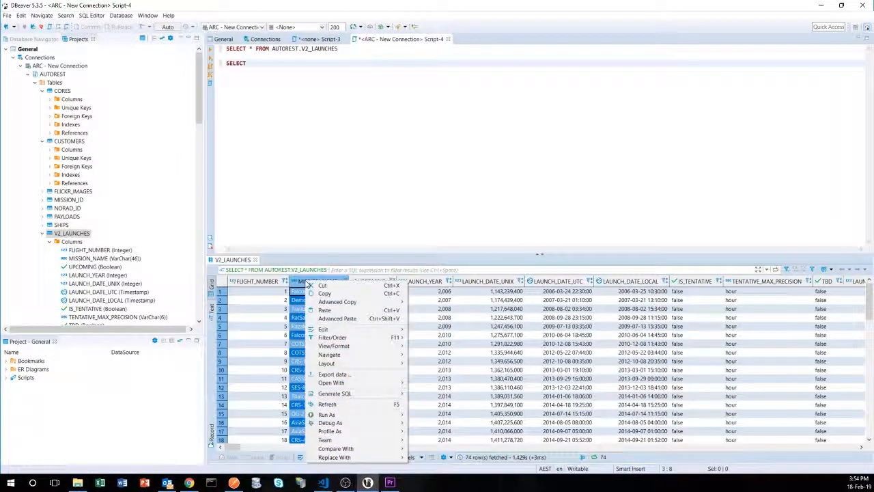
mouse_move(329, 303)
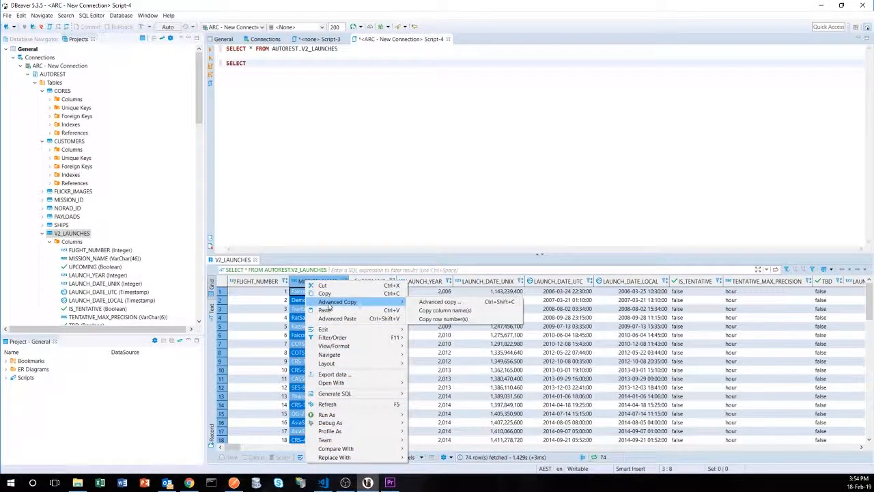
click(444, 310)
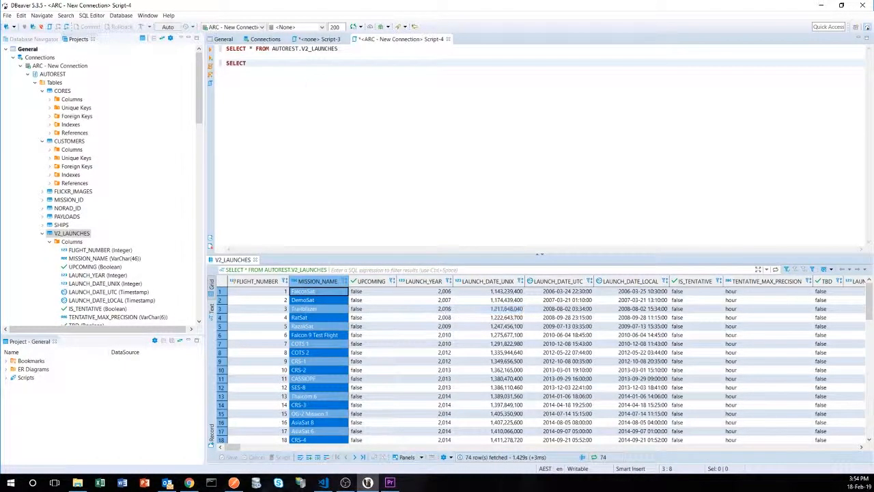
click(270, 64)
right_click(270, 64)
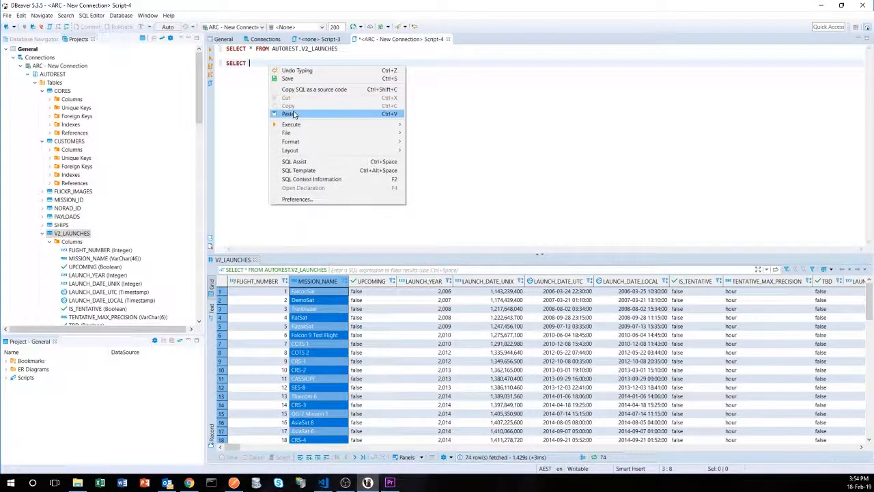
click(316, 104)
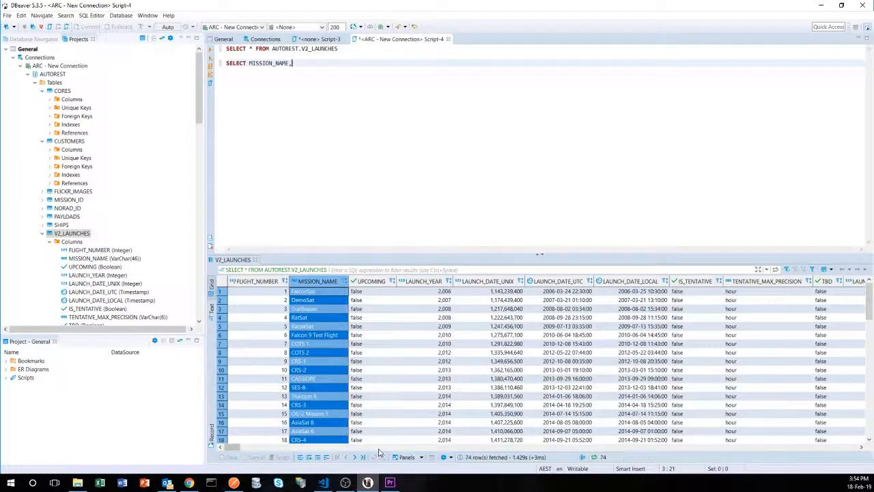
- Copy the ROCKET_ROCKET_NAME column name from the results and add it to the second SELECT statement
drag(244, 449, 288, 449)
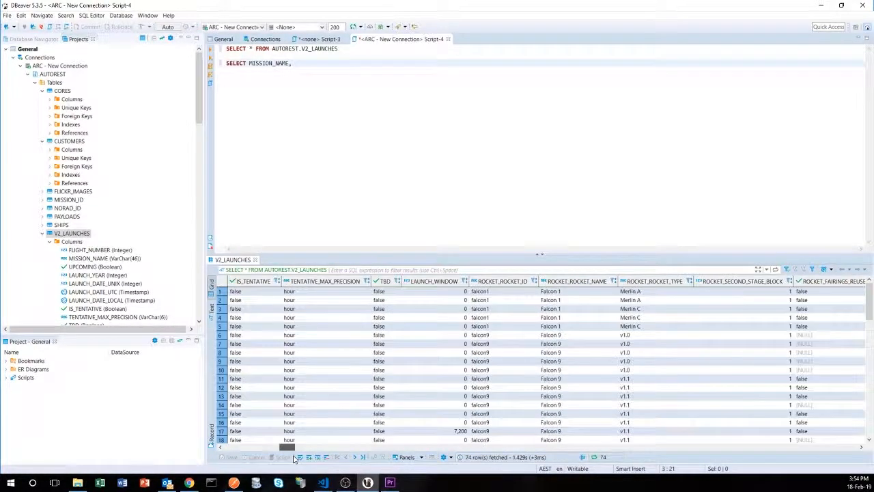
right_click(489, 281)
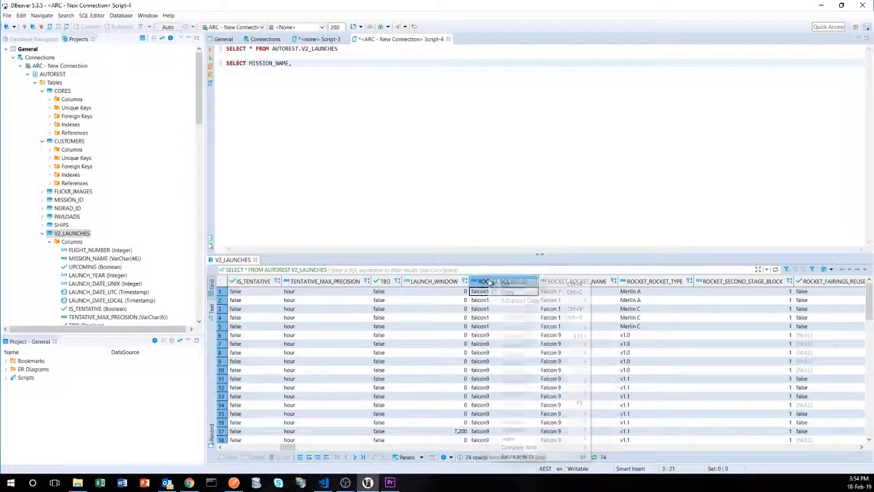
click(603, 281)
right_click(592, 281)
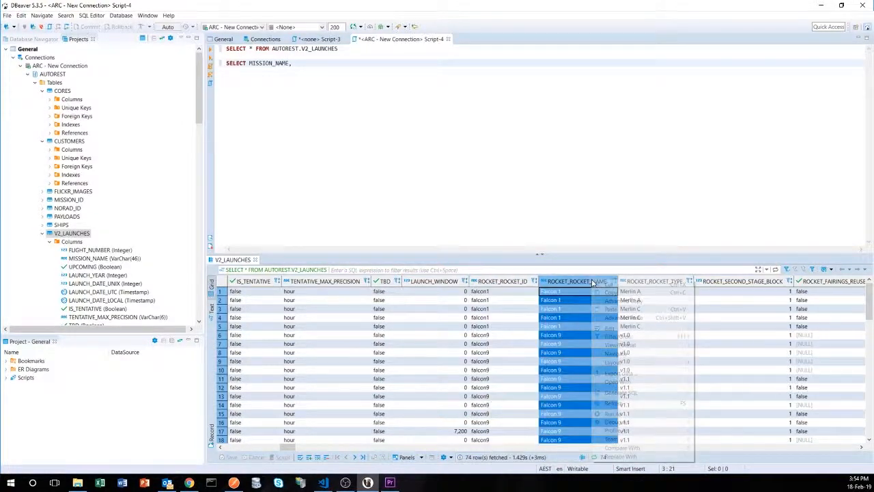
mouse_move(649, 304)
click(729, 308)
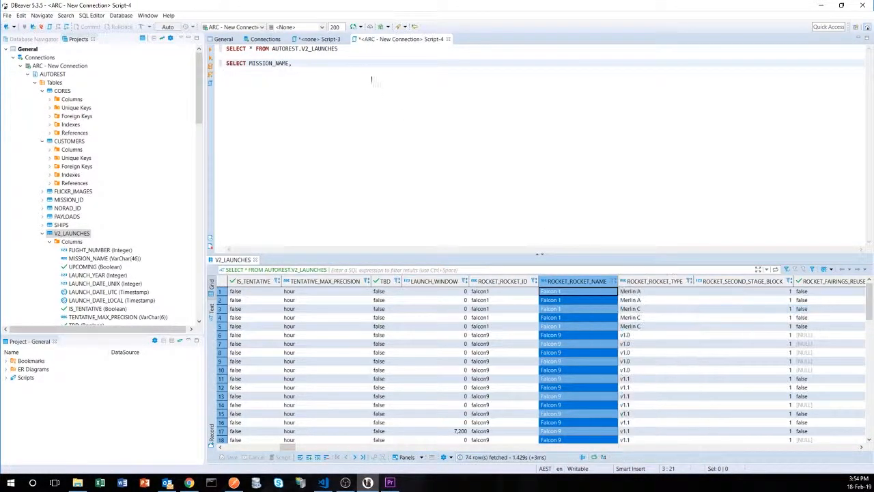
click(326, 70)
right_click(326, 69)
click(347, 116)
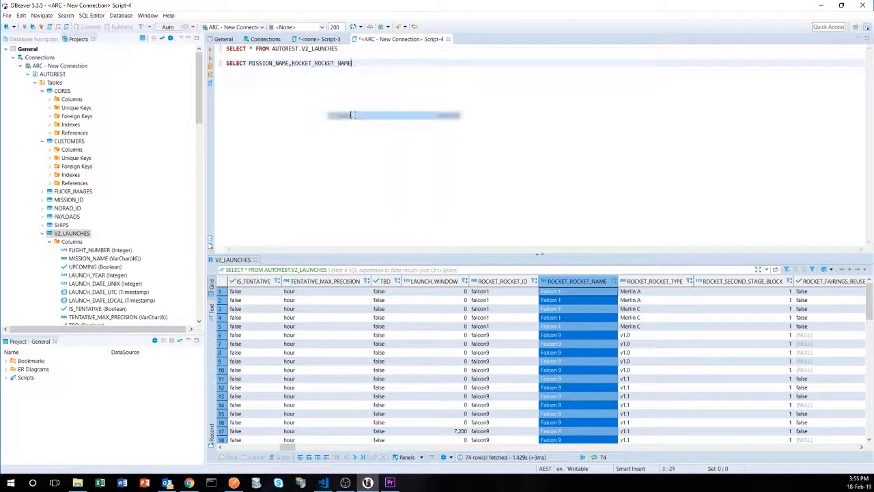
- Add the LAUNCH_SITE_SITE_NAME column to the second SELECT statement, copying its name from the results grid
drag(293, 447, 404, 471)
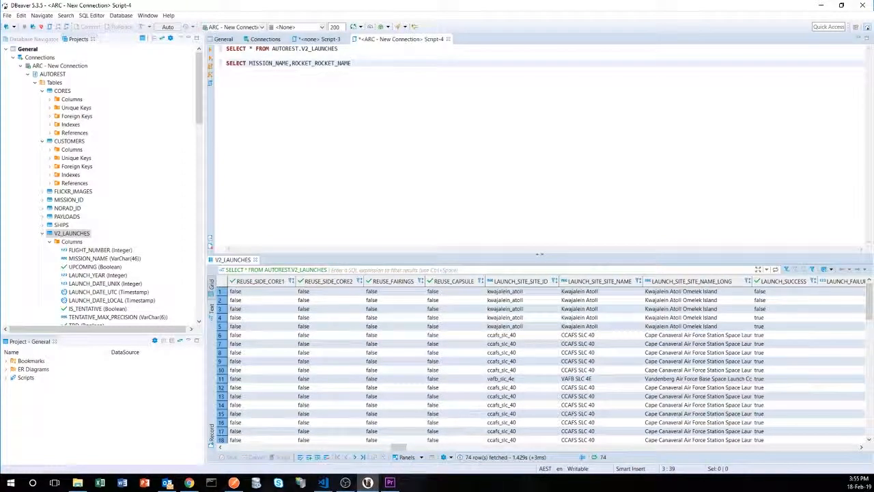
click(583, 281)
right_click(580, 281)
mouse_move(604, 301)
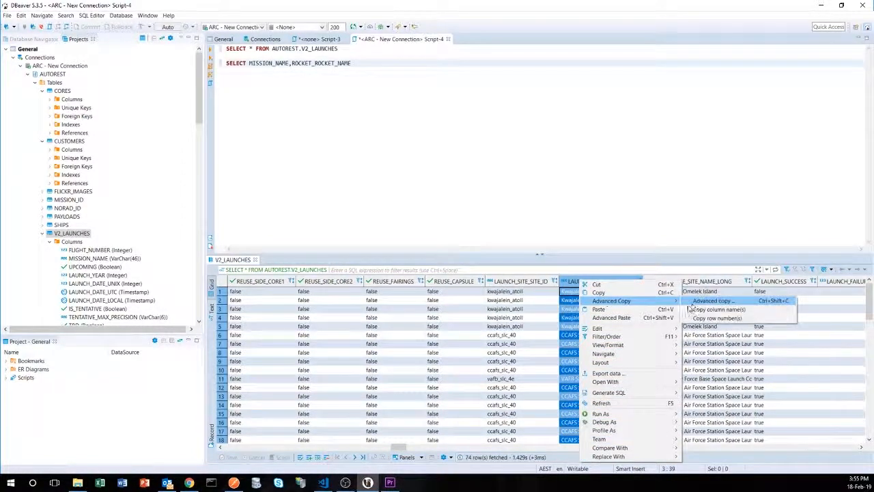
click(727, 307)
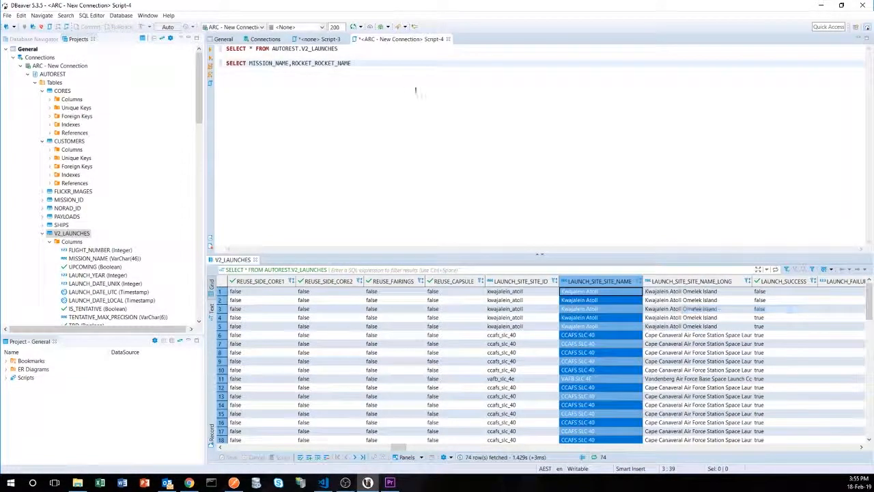
right_click(372, 62)
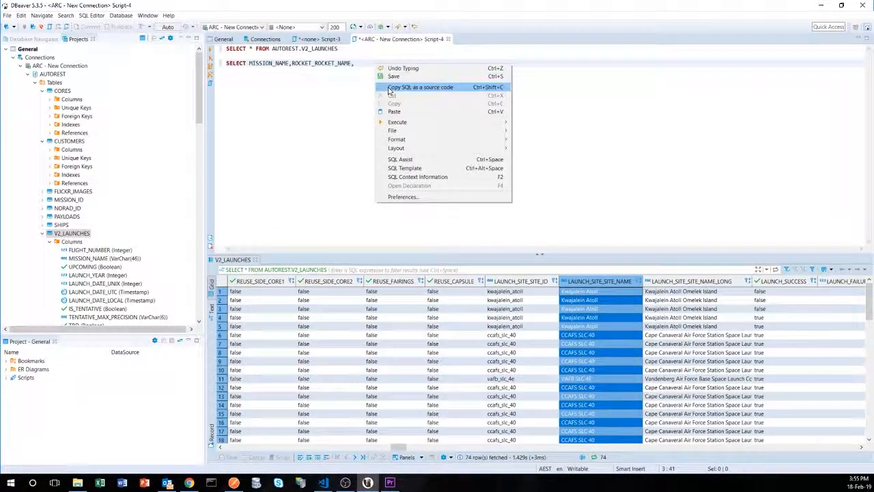
click(417, 113)
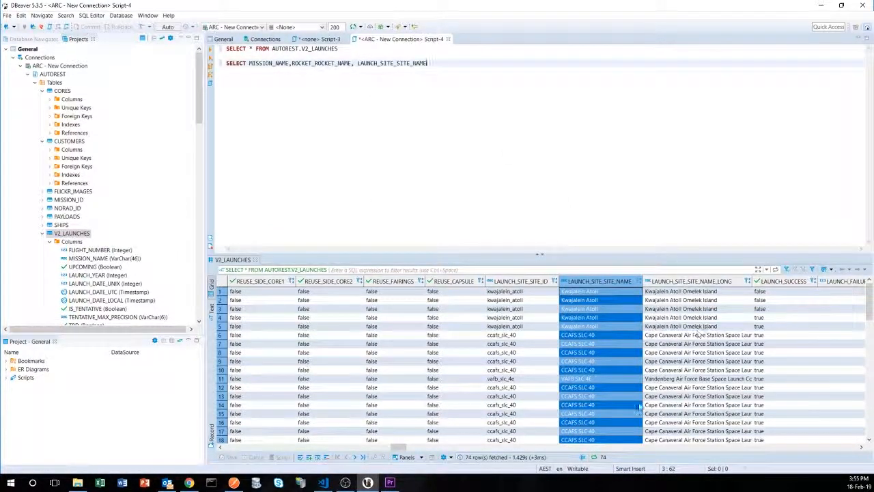
- Copy the LINKS_VIDEO_LINK column name from the results and append it to the SELECT list after a comma
drag(390, 449, 529, 464)
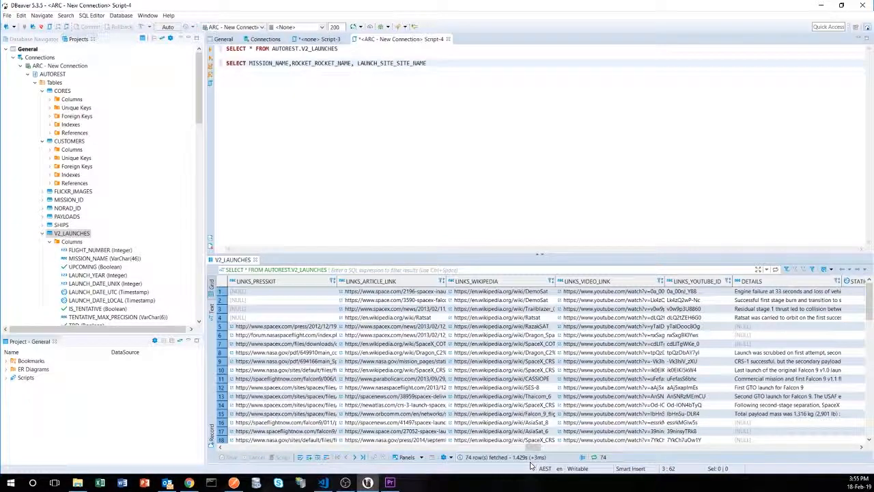
click(586, 281)
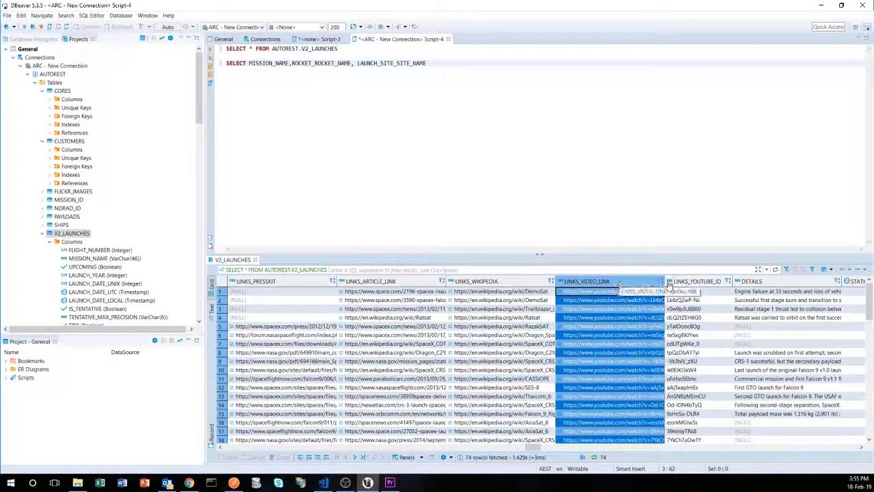
click(697, 281)
right_click(714, 287)
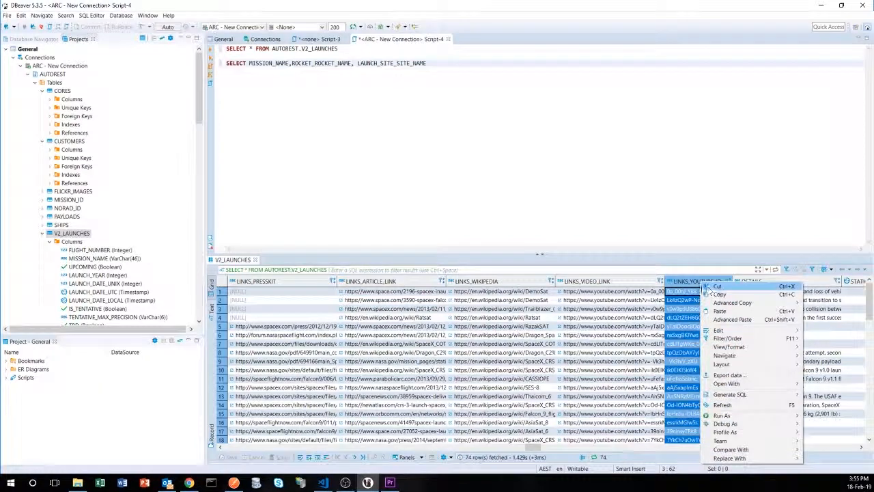
click(624, 275)
click(588, 282)
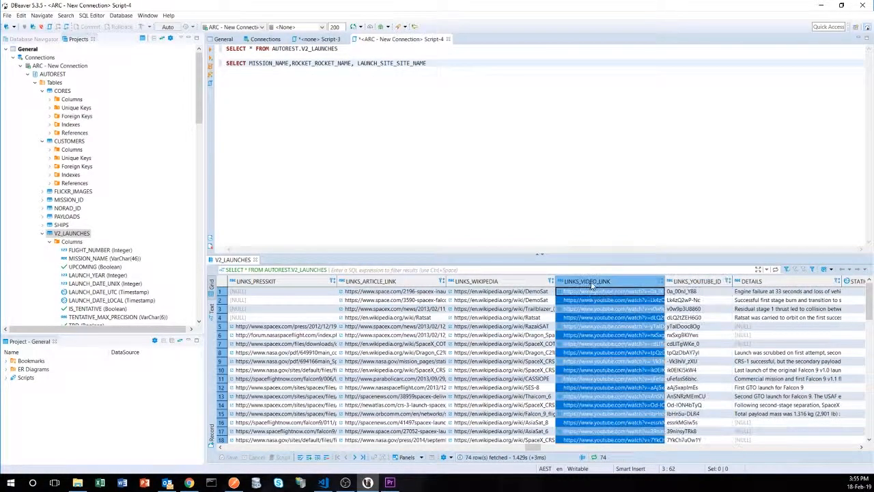
right_click(592, 284)
mouse_move(623, 304)
click(727, 312)
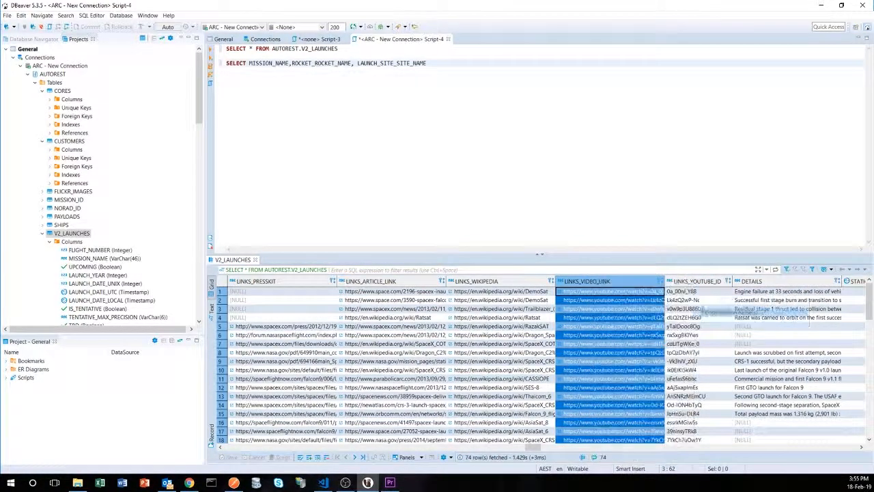
text(,)
right_click(441, 63)
click(456, 112)
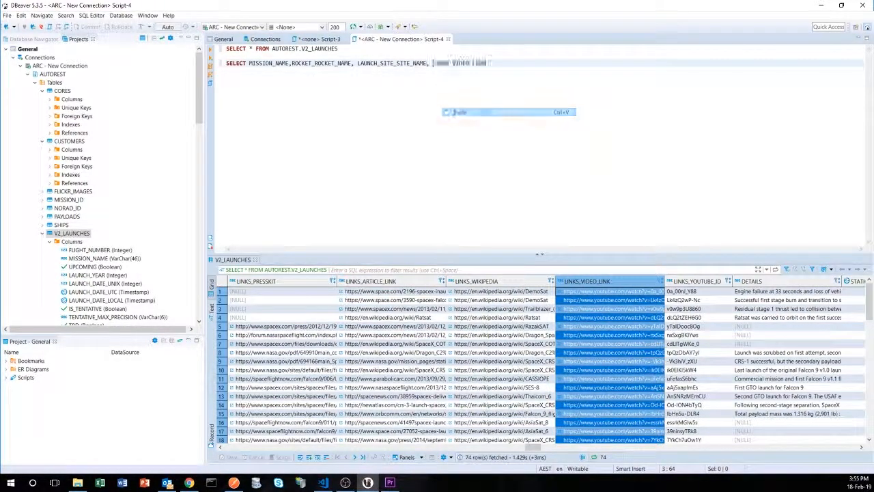
- Complete the second query with FROM AUTOREST.V2_LAUNCHES and run only that statement
text(FROM )
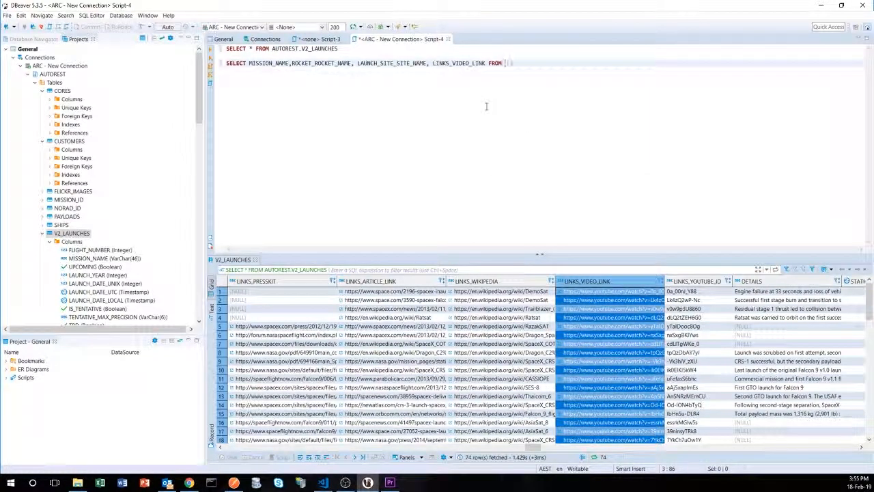
text(Au)
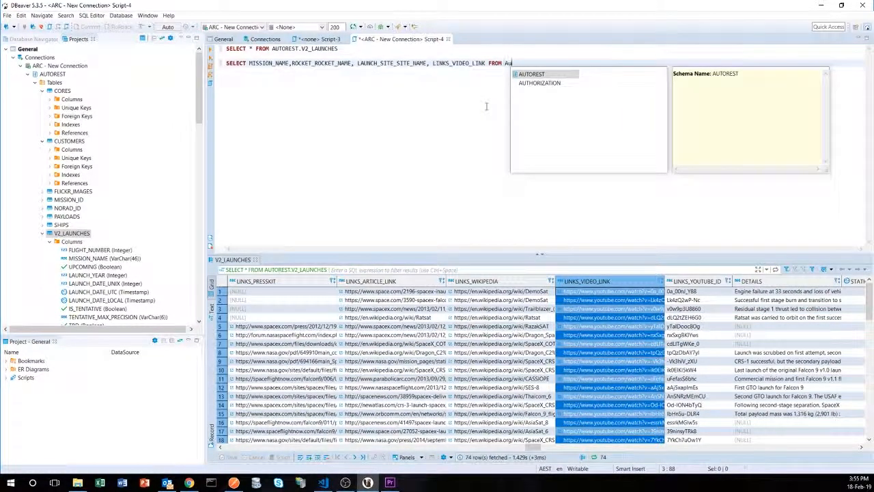
key(Escape)
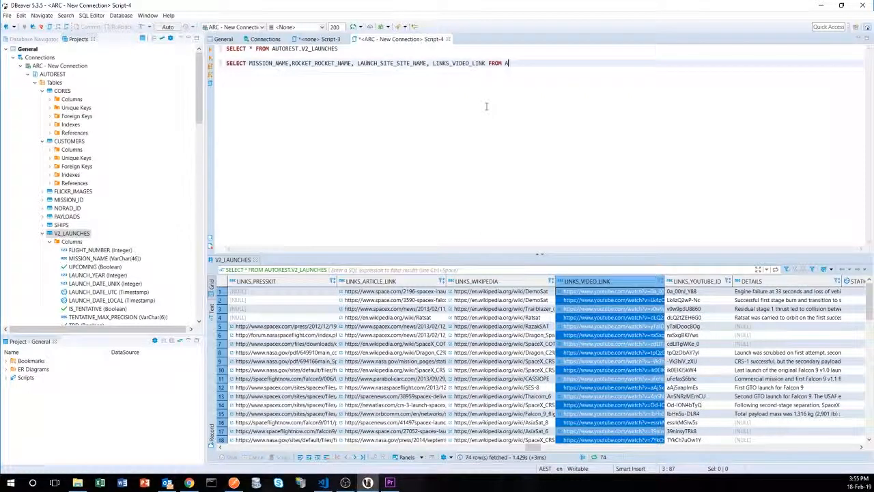
text(u)
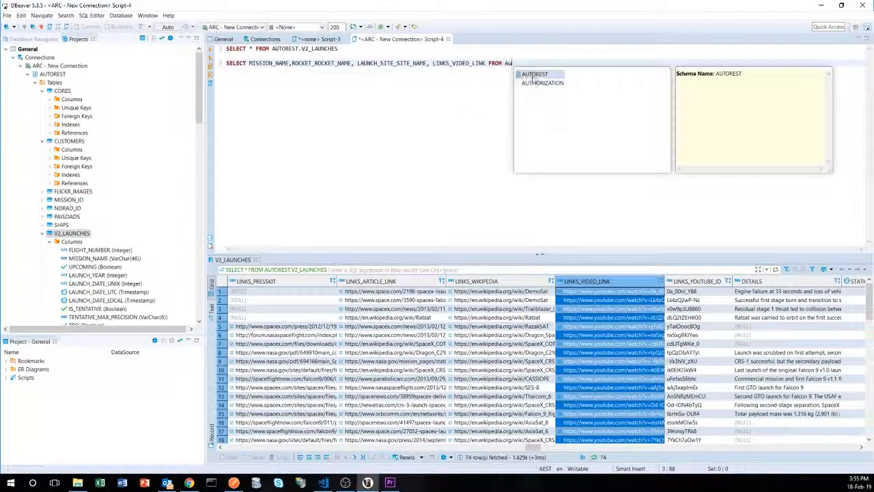
key(Escape)
key(ctrl+space)
key(Return)
text(.)
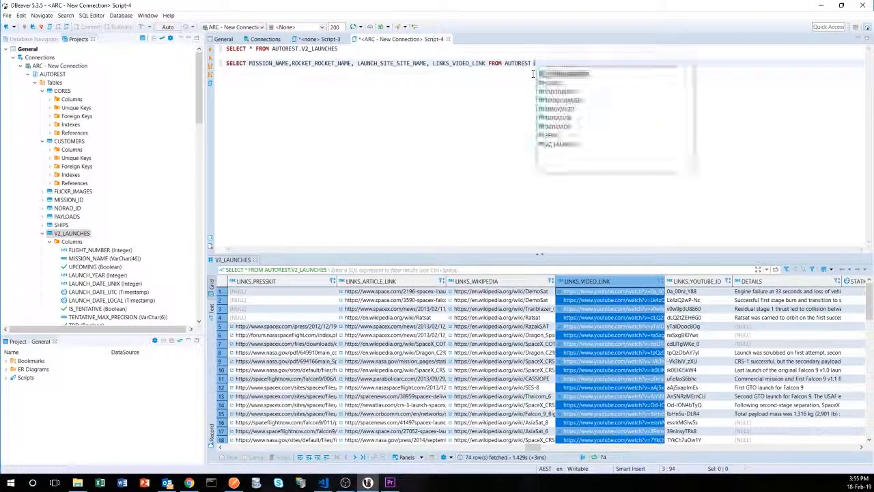
double_click(567, 144)
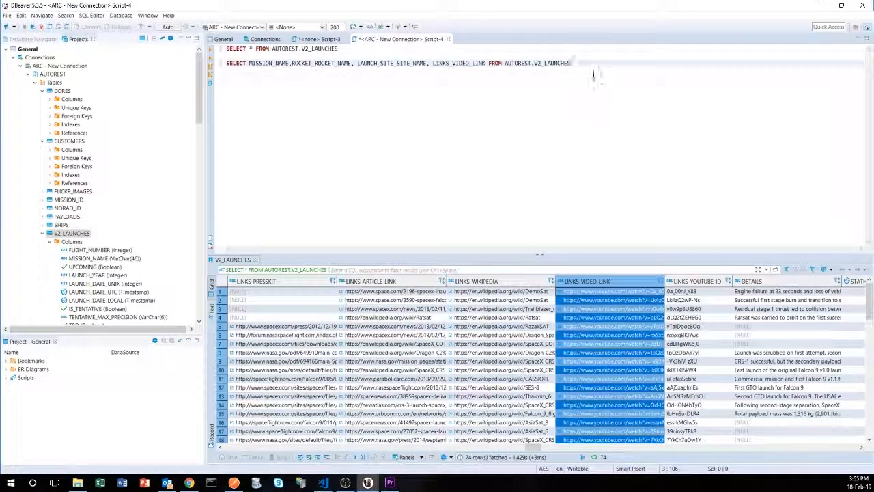
drag(587, 64, 151, 69)
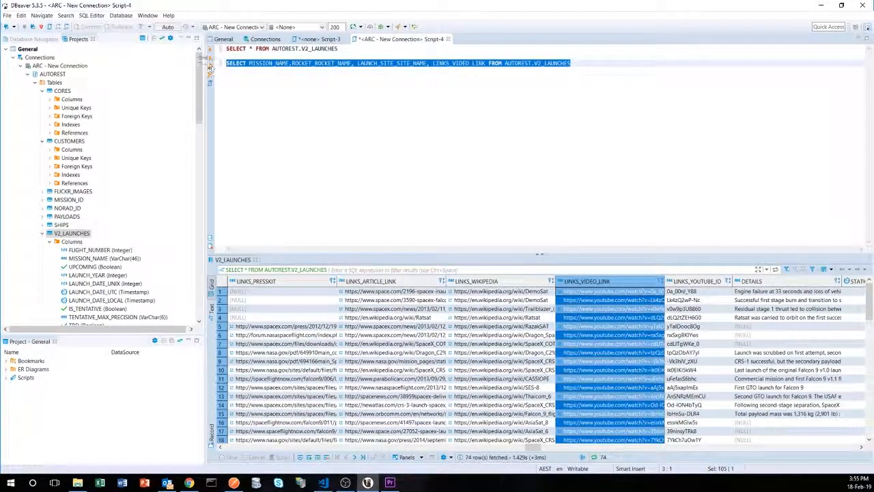
click(211, 53)
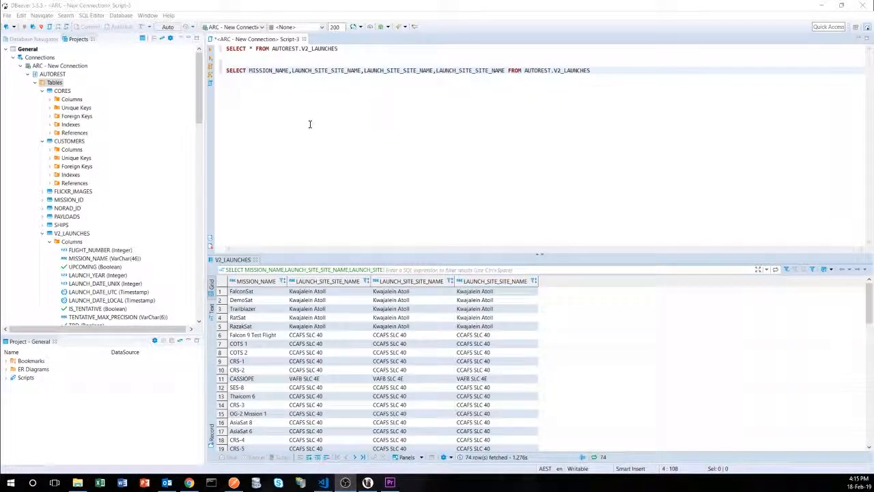
- Switch to Chrome and examine the Sample-property connection URL format in the Progress documentation, from its jdbc:datadirect:autorest:Sample prefix to its sample_path part
click(65, 65)
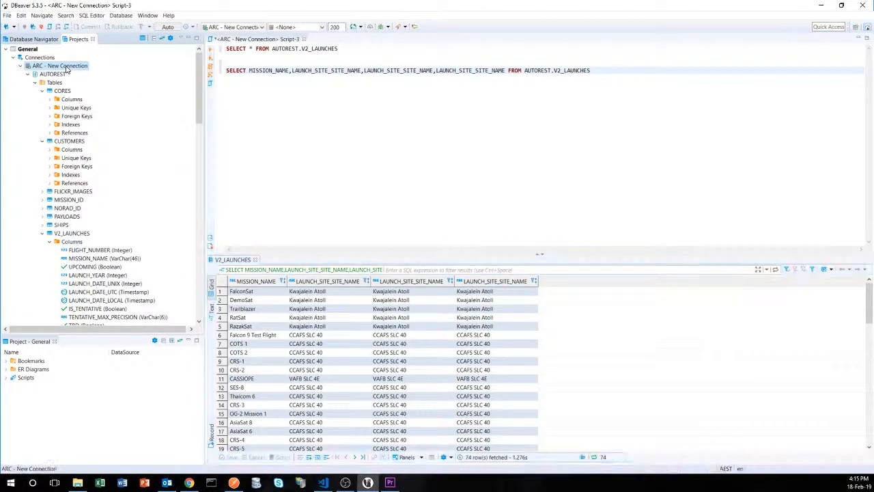
click(189, 483)
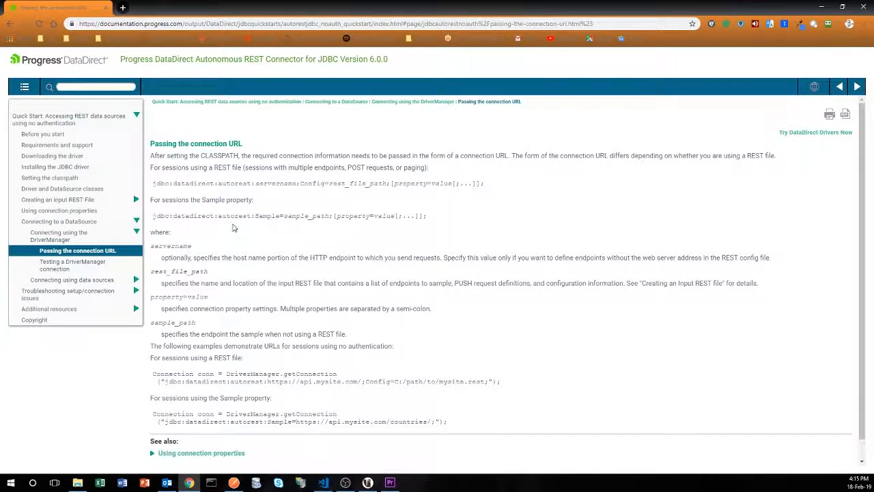
drag(280, 215, 151, 217)
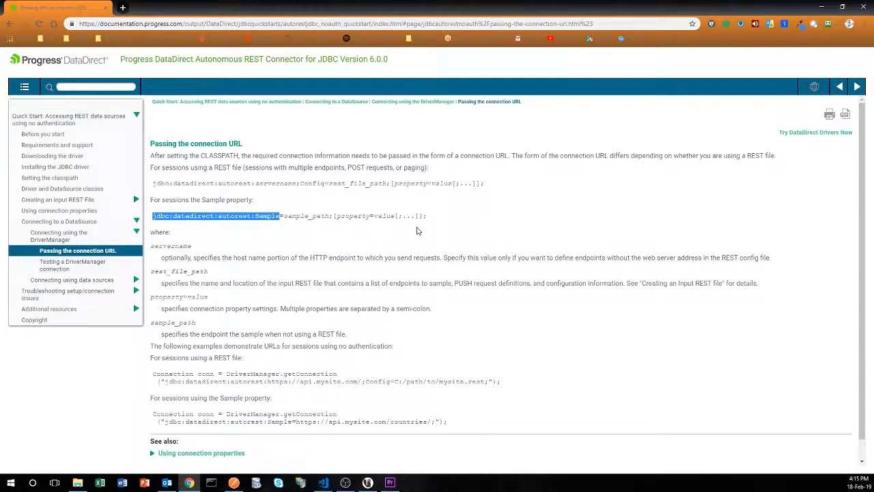
click(418, 231)
drag(429, 219, 286, 216)
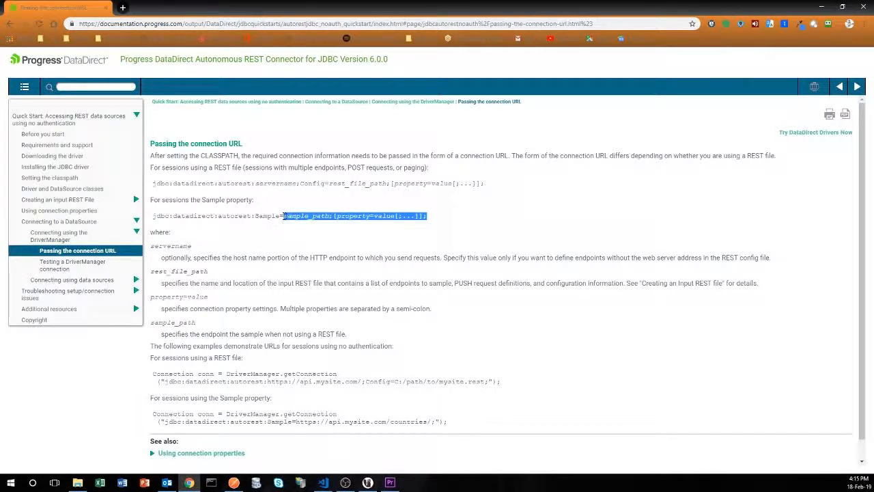
click(272, 224)
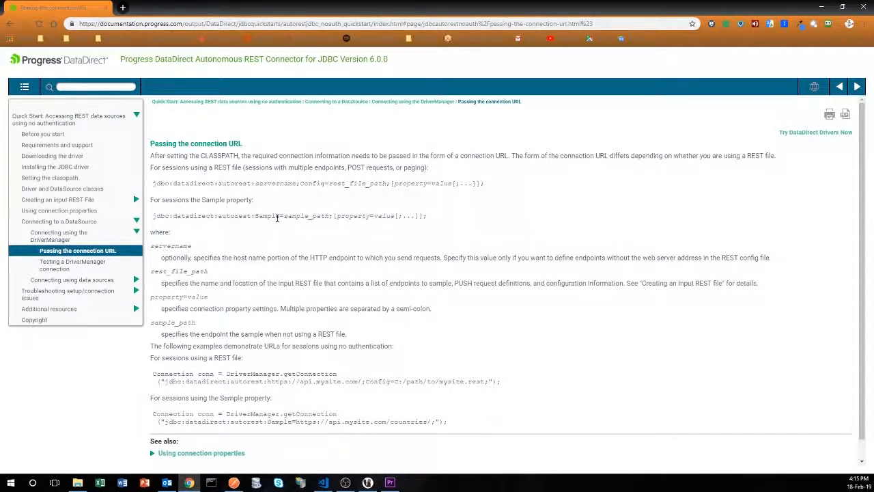
drag(278, 217, 147, 217)
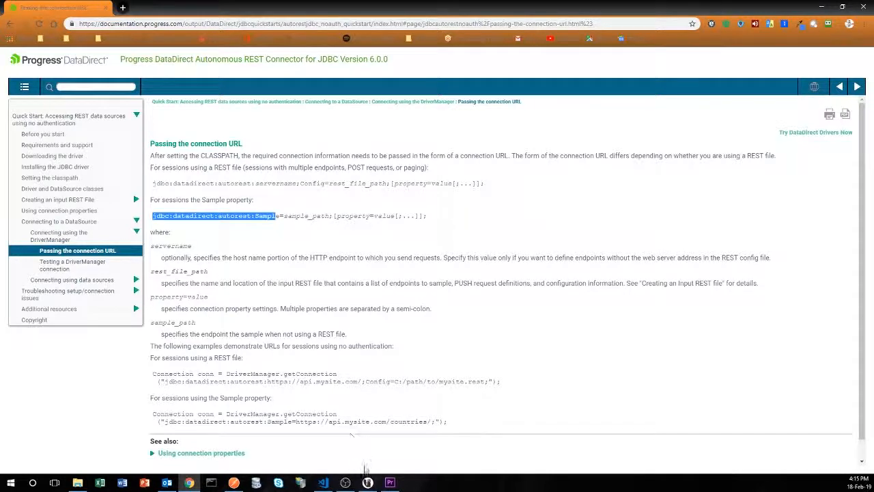
- Return to DBeaver and collapse the AUTOREST schema under the ARC connection
click(367, 482)
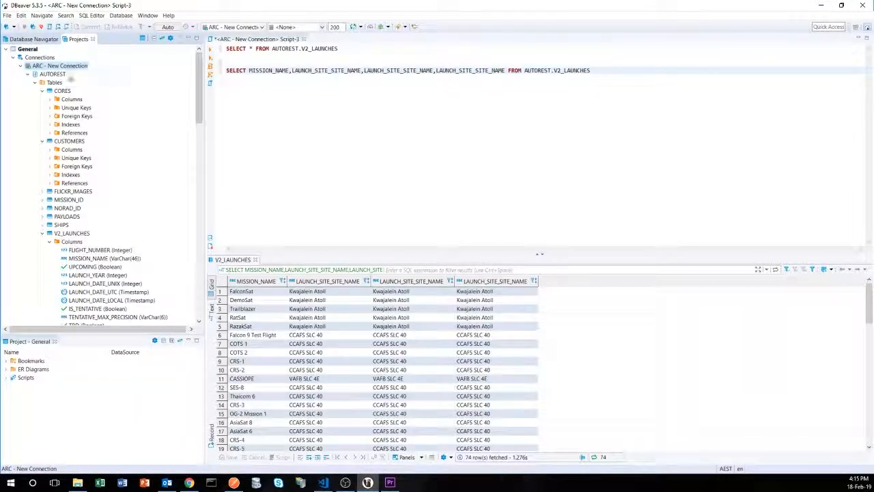
click(28, 74)
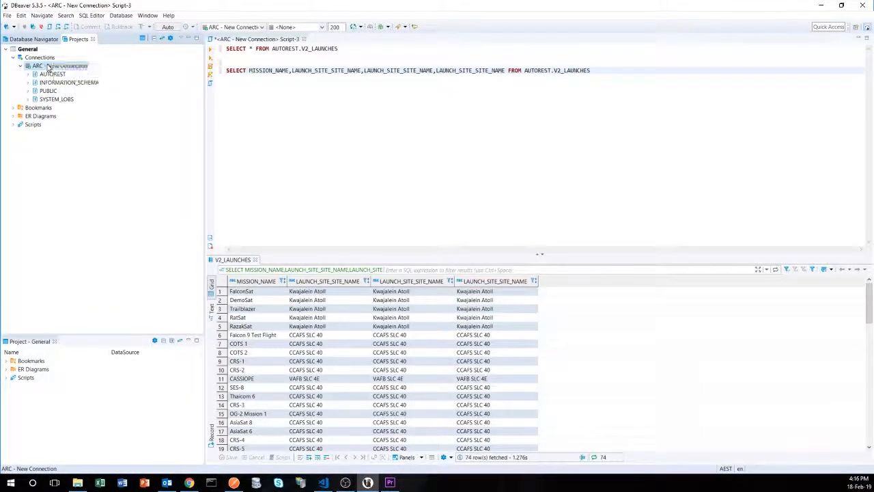
right_click(48, 66)
key(Escape)
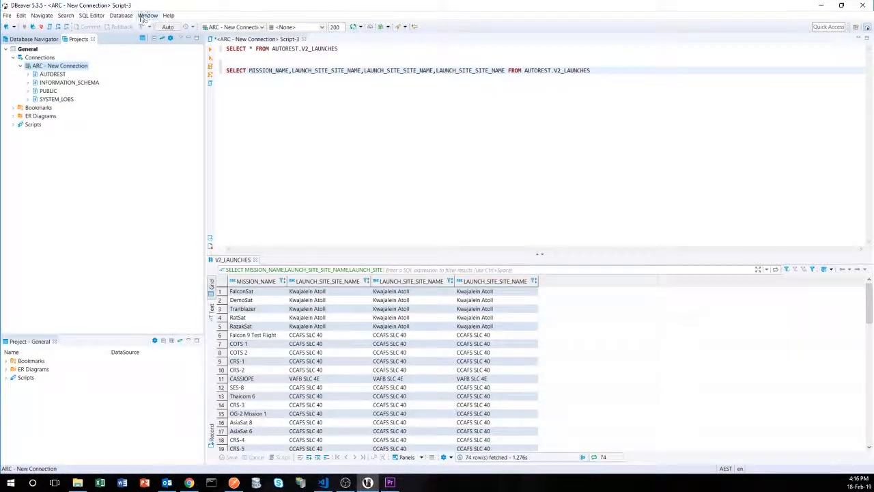
click(121, 15)
click(124, 33)
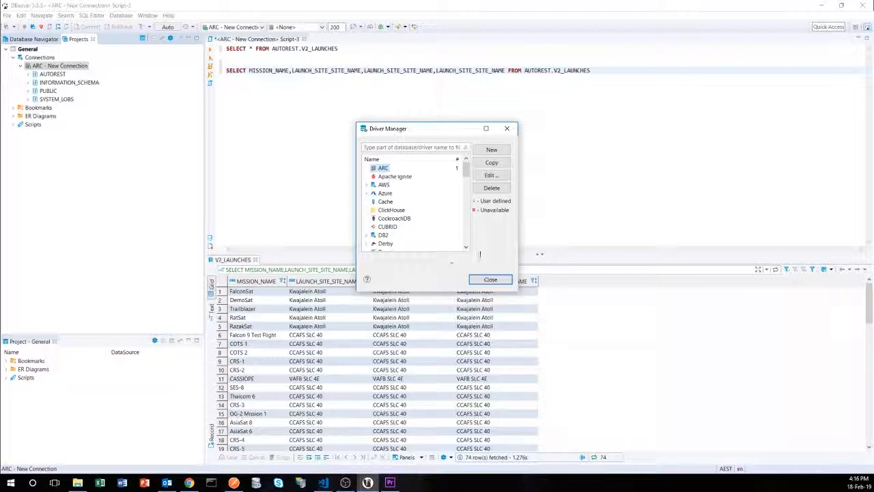
click(491, 280)
- Edit the ARC - New Connection settings, open its driver settings and select the endpoint address within the URL template
right_click(70, 67)
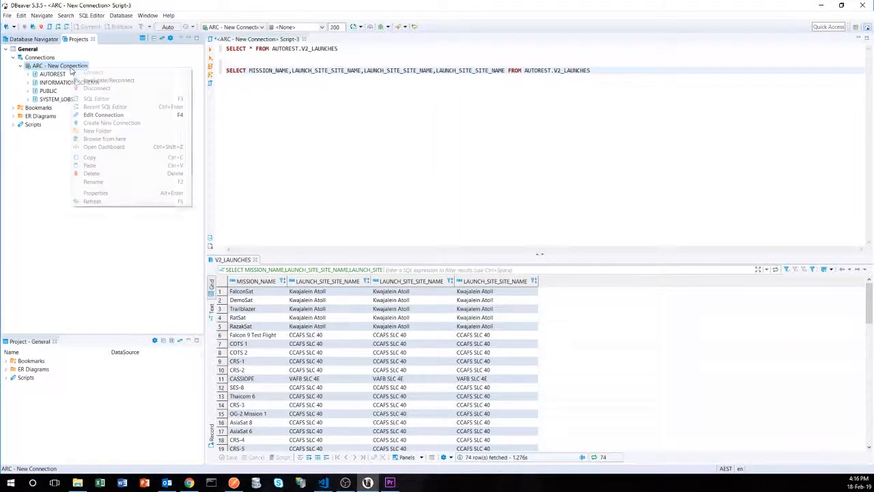
click(86, 115)
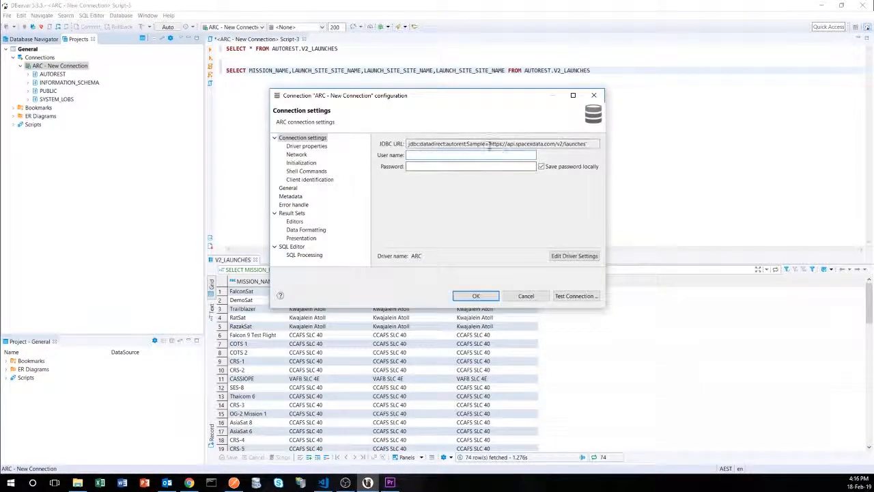
drag(490, 144, 583, 147)
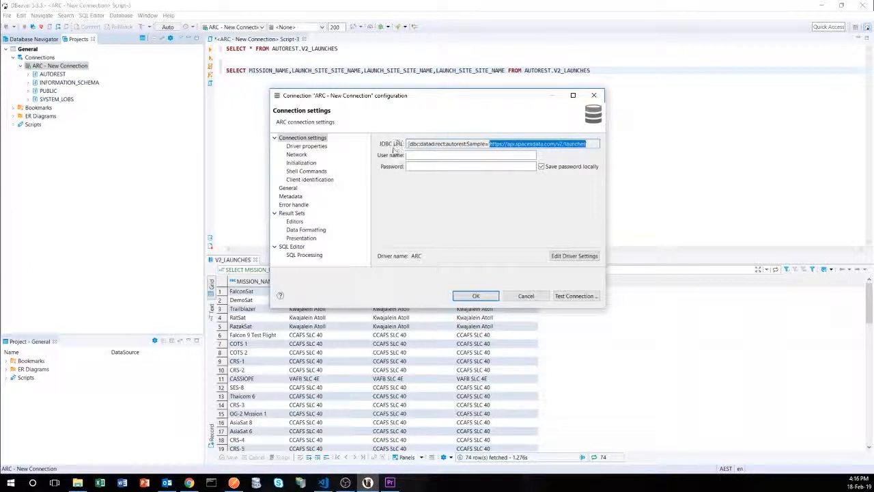
click(571, 257)
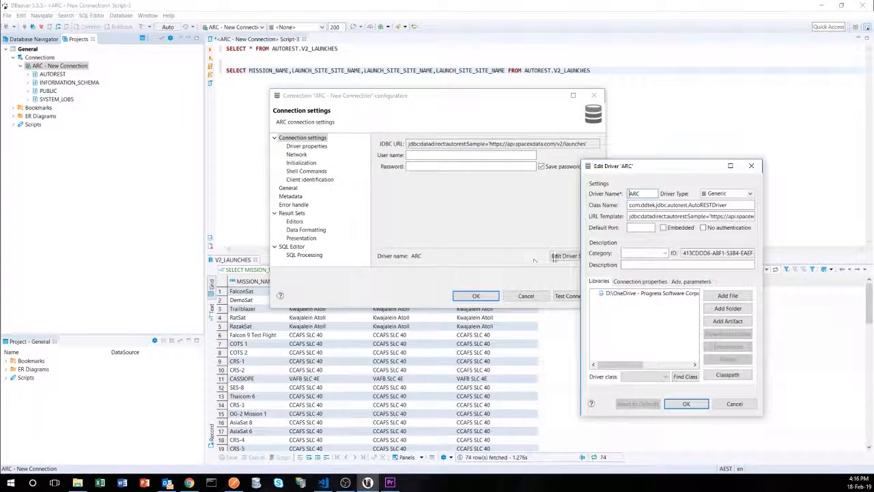
drag(712, 217, 754, 216)
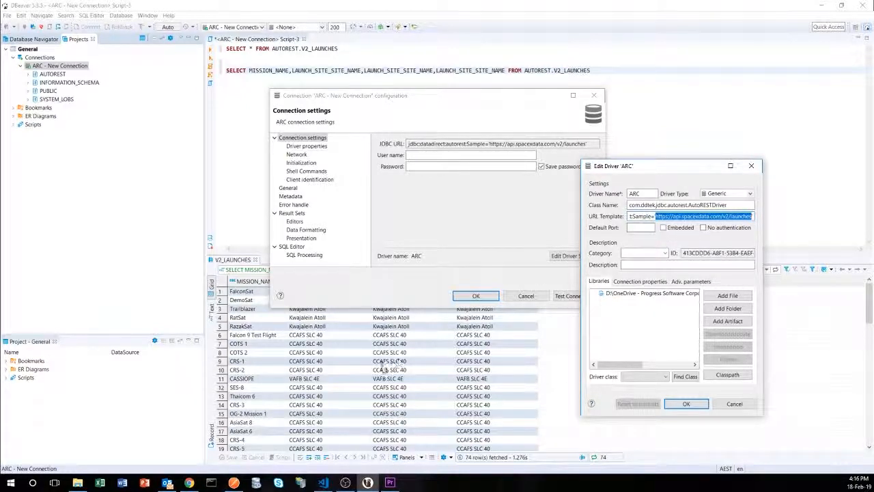
click(234, 482)
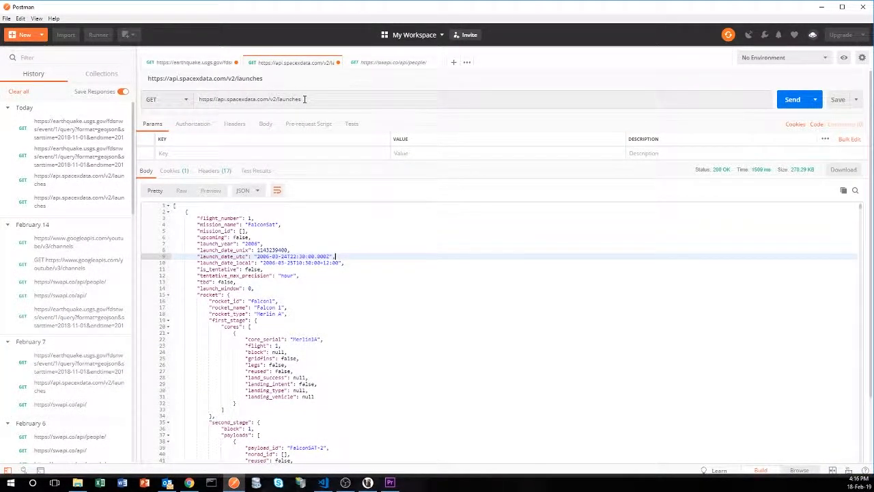
triple_click(235, 100)
drag(308, 99, 194, 99)
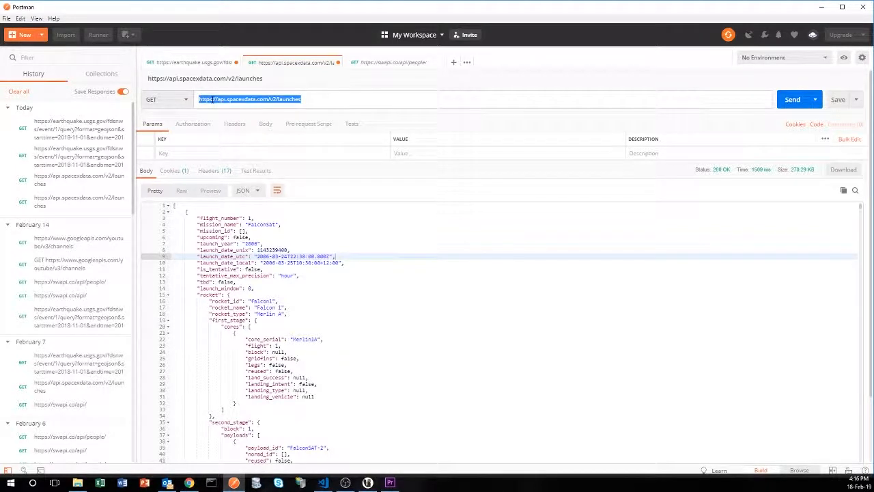
right_click(212, 100)
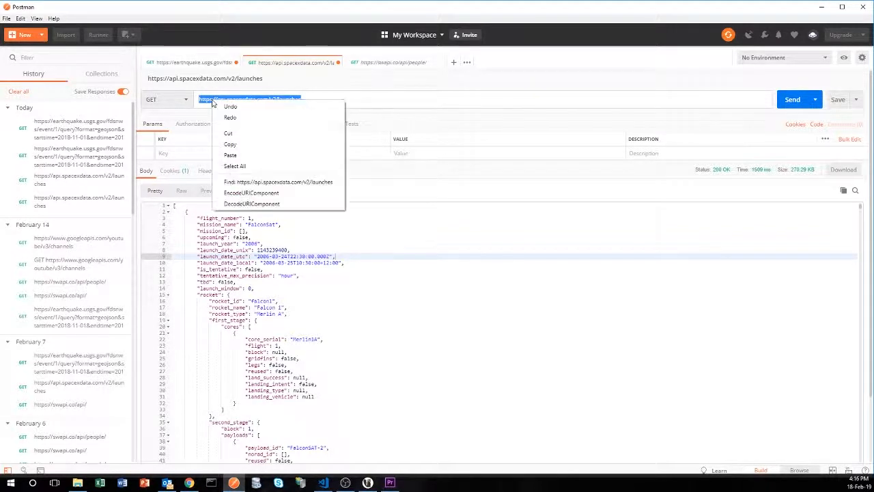
click(231, 146)
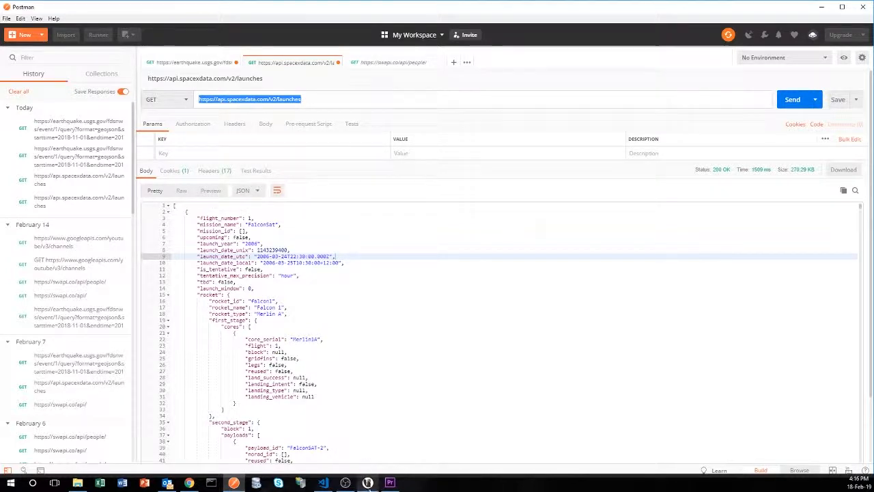
- Return to DBeaver and paste the SpaceX launches URL over the endpoint address in the ARC driver's URL template
click(367, 482)
click(725, 216)
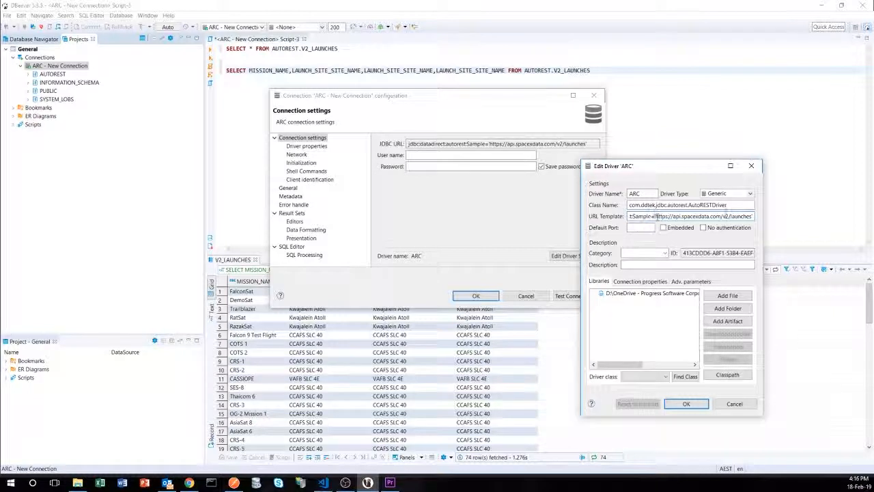
drag(656, 215, 751, 220)
right_click(740, 217)
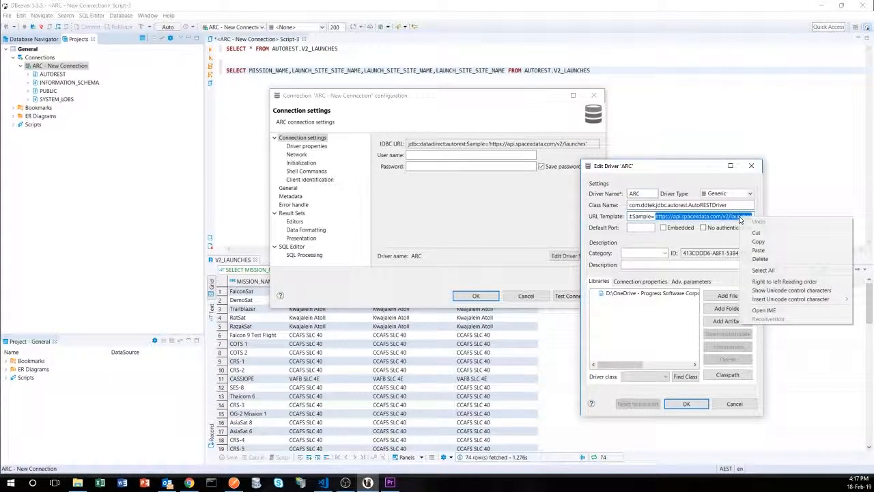
click(758, 250)
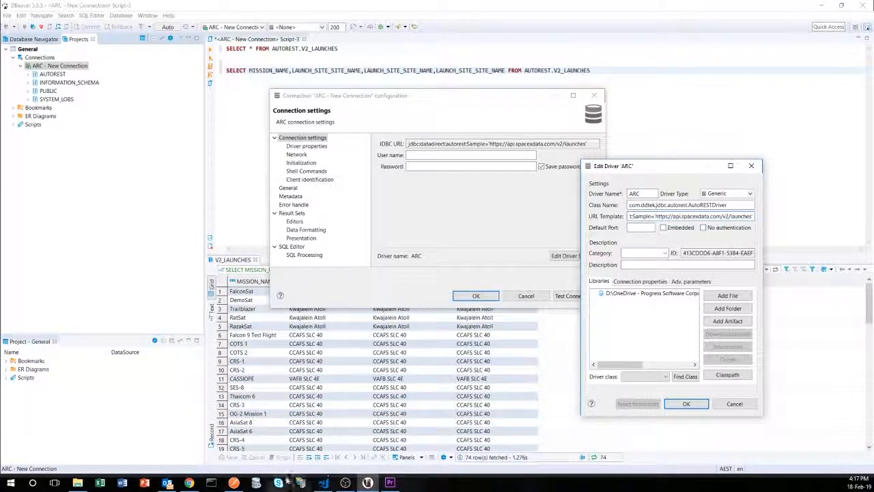
- Switch to Postman and copy the full USGS earthquake query URL with its format, starttime, endtime, offset and limit parameters
click(234, 483)
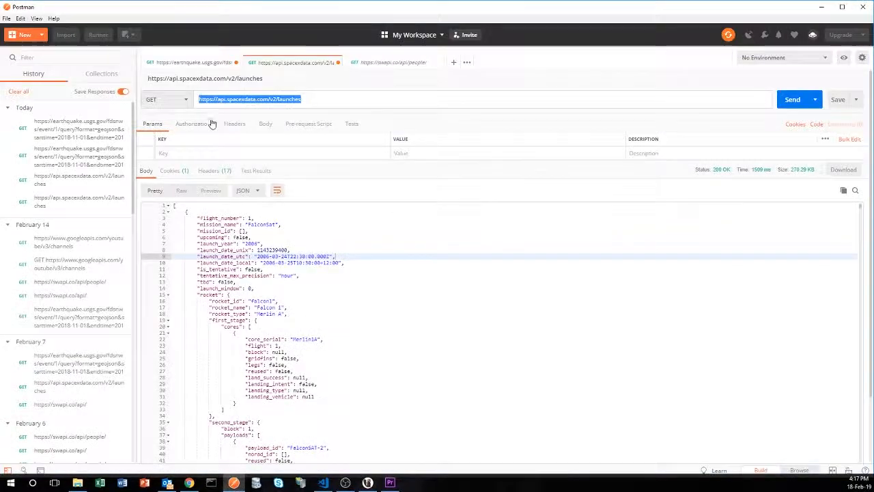
click(190, 62)
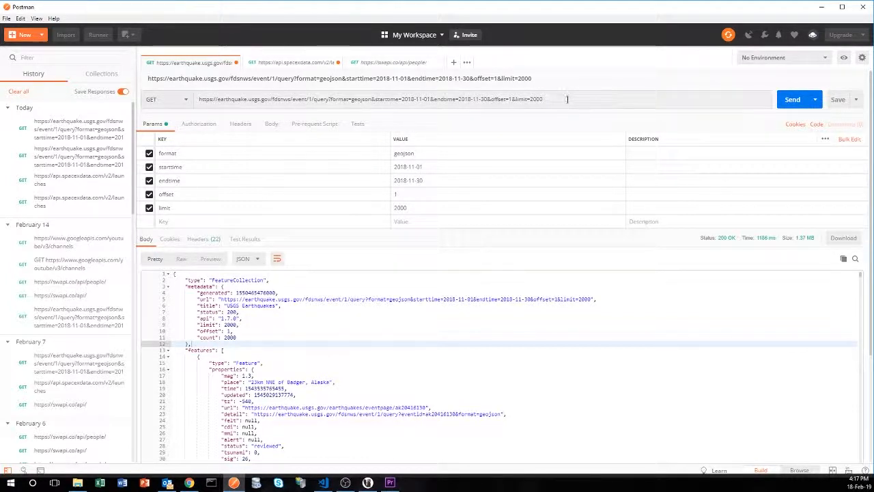
click(540, 100)
right_click(289, 100)
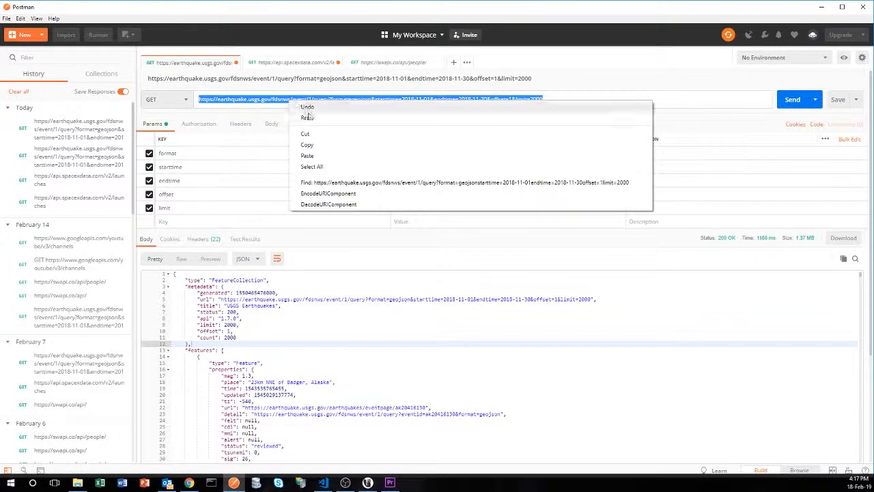
click(323, 144)
- Return to DBeaver, replace the endpoint in the ARC driver's URL template with the copied USGS earthquake query URL, and save the driver
click(367, 482)
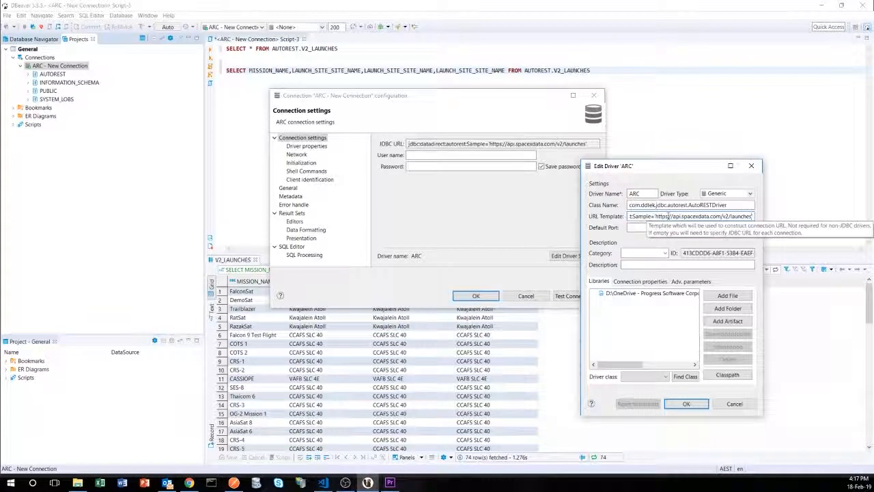
drag(655, 216, 750, 217)
right_click(749, 217)
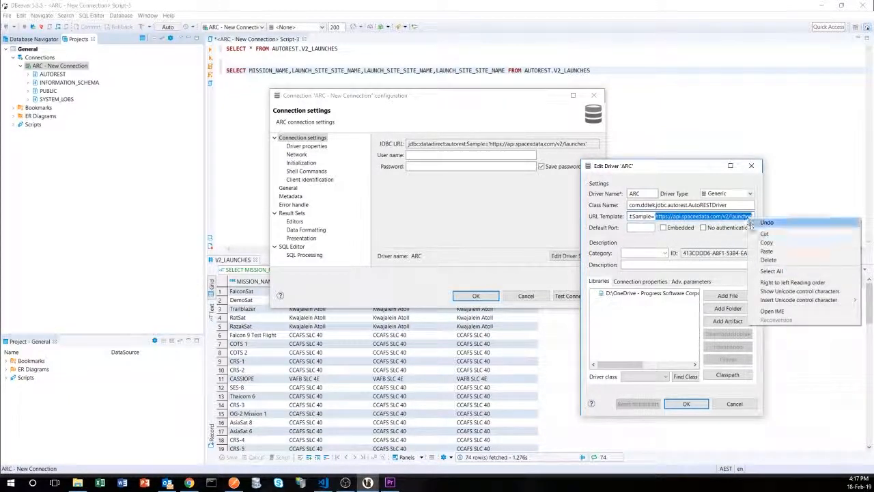
click(763, 252)
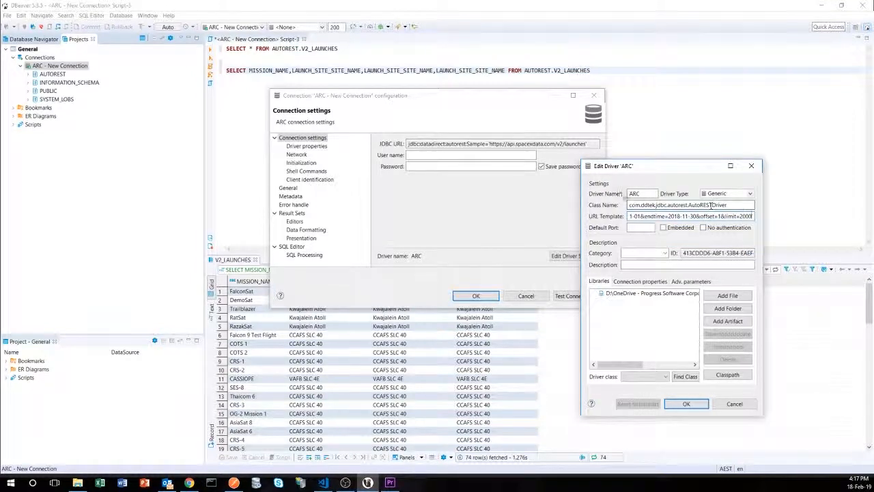
click(686, 403)
- Apply the changed ARC connection settings, reconnect, and save the changes to Script-3
click(470, 296)
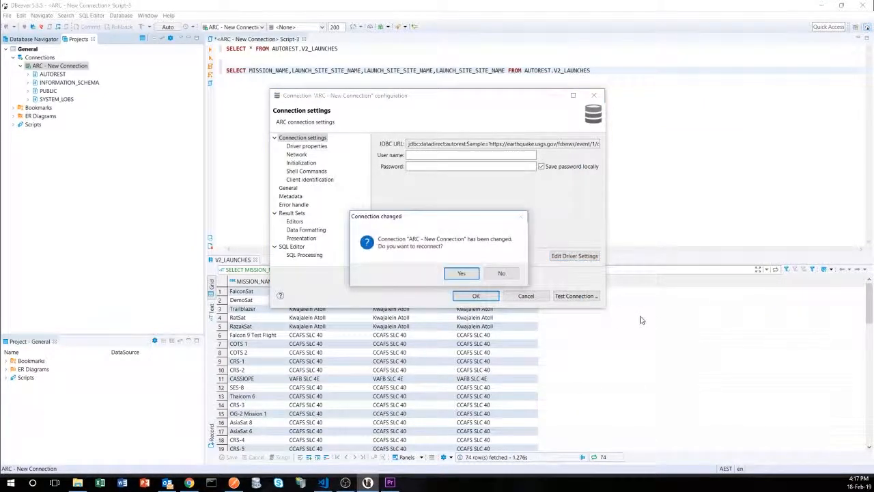
click(460, 273)
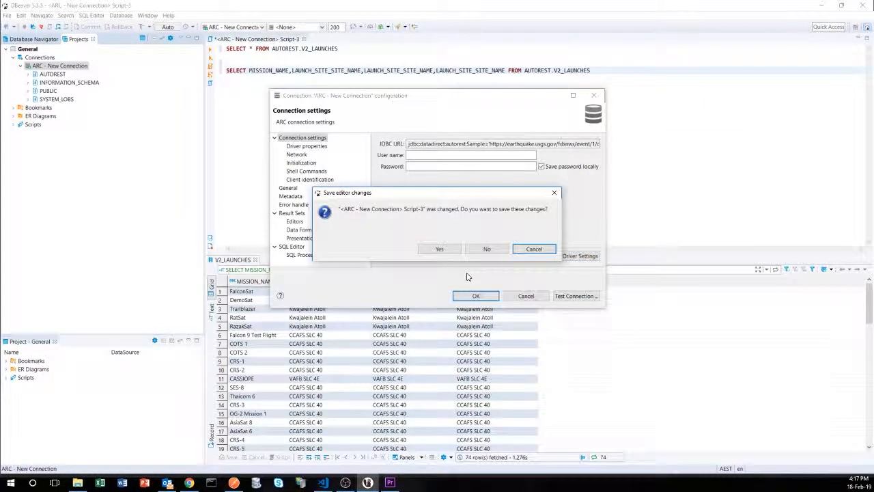
click(442, 248)
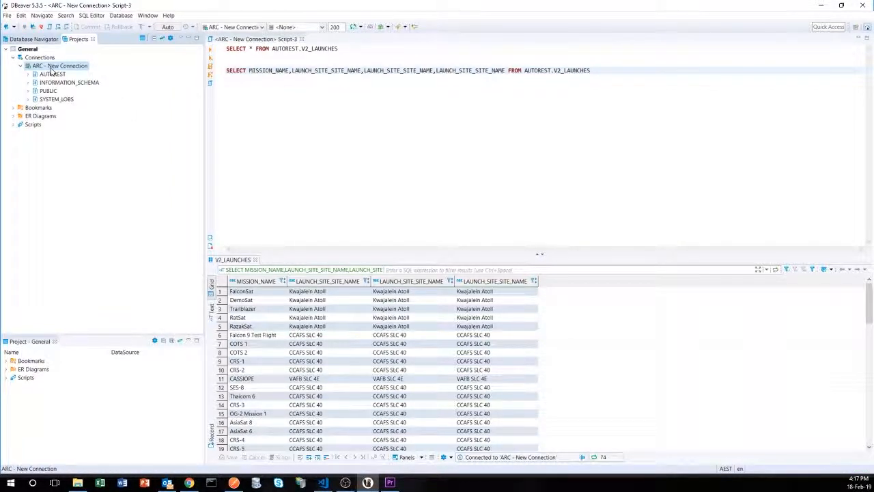
- Expand the AUTOREST schema's tables and examine the columns of the BBOX table
click(47, 75)
click(28, 75)
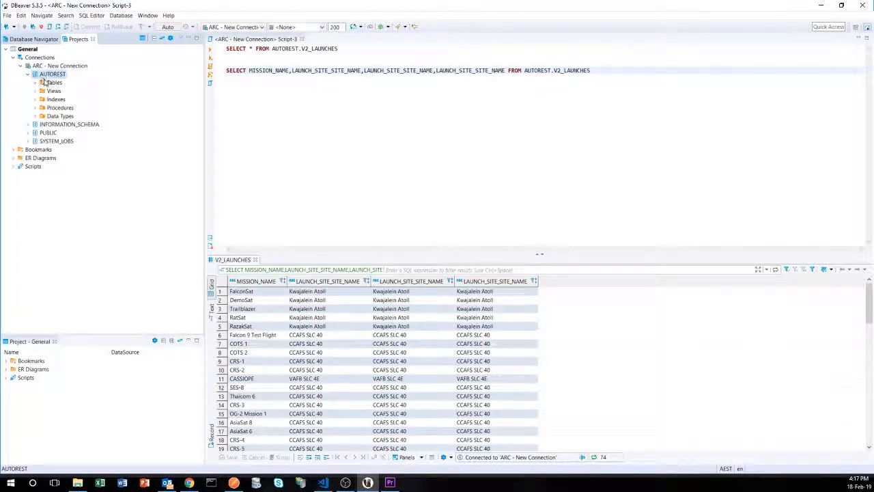
click(34, 83)
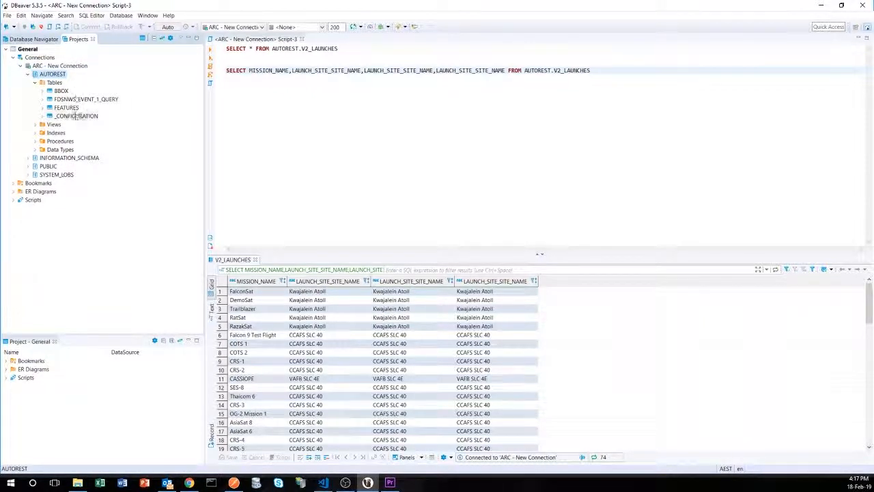
click(43, 91)
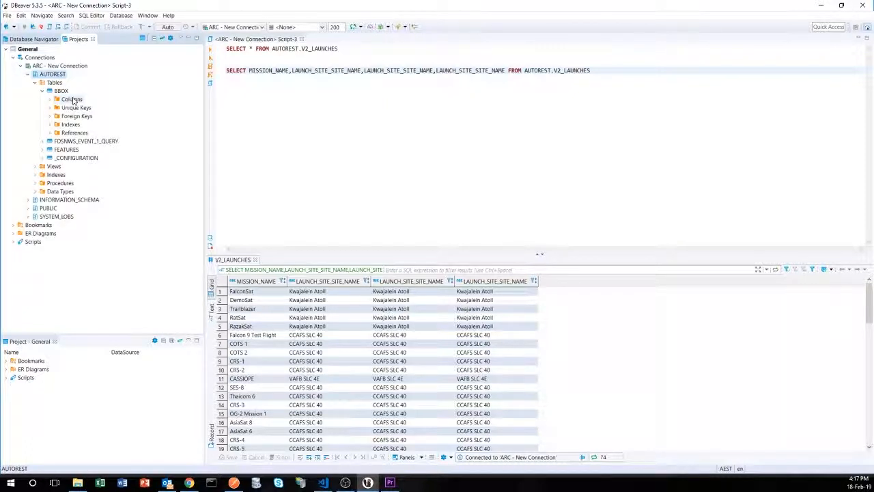
click(51, 99)
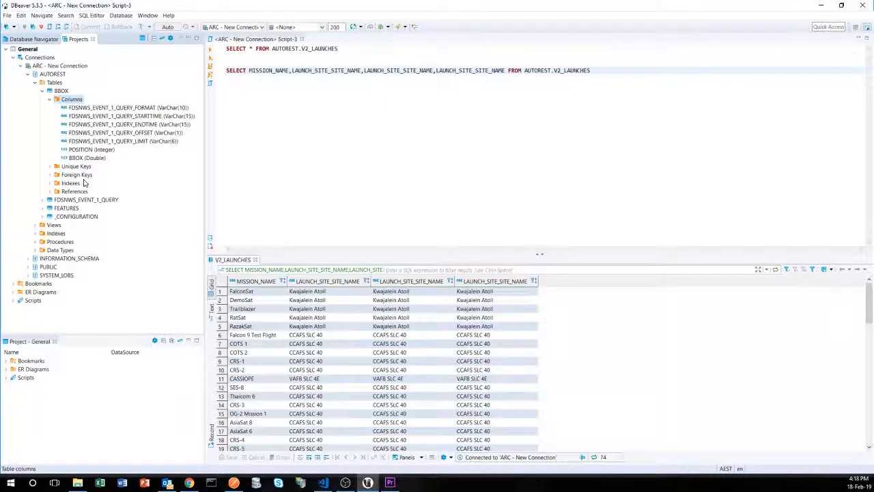
- Expand the FDSNWS_EVENT_1_QUERY table in the AUTOREST schema and select the FEATURES table
click(42, 199)
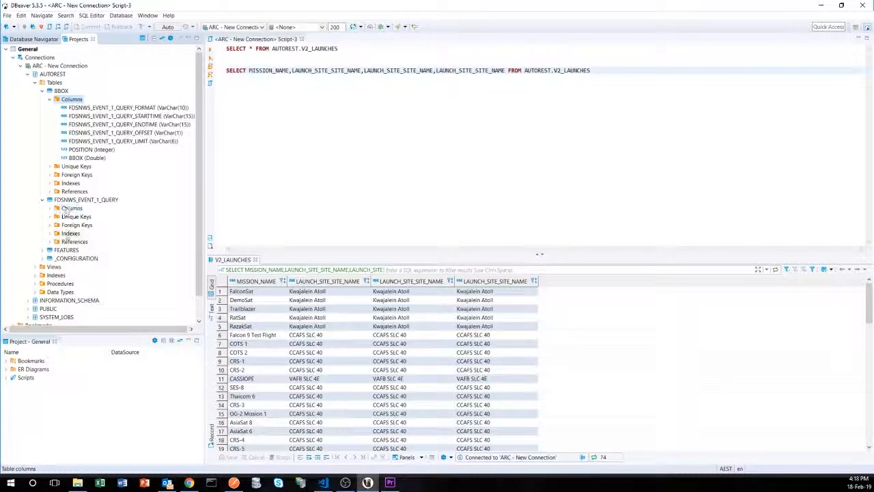
click(66, 250)
- Change the first query in Script-3 to SELECT * FROM AUTOREST.BBOX and run only that statement
click(450, 160)
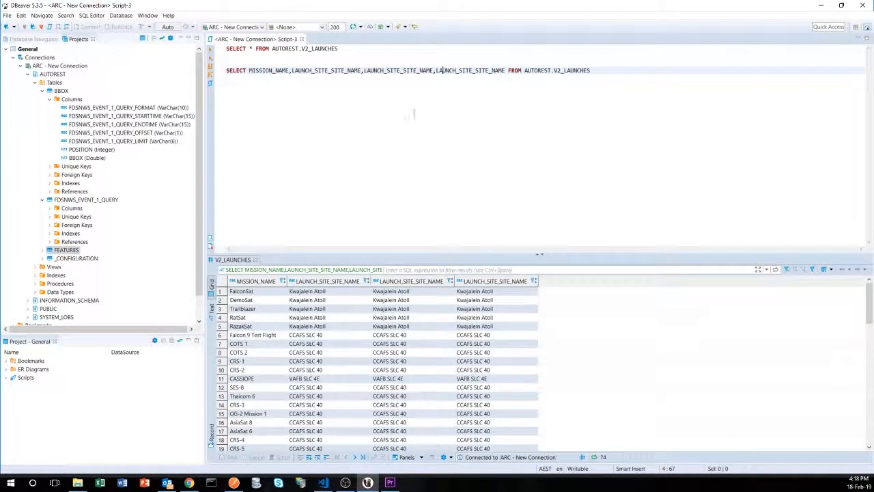
click(351, 48)
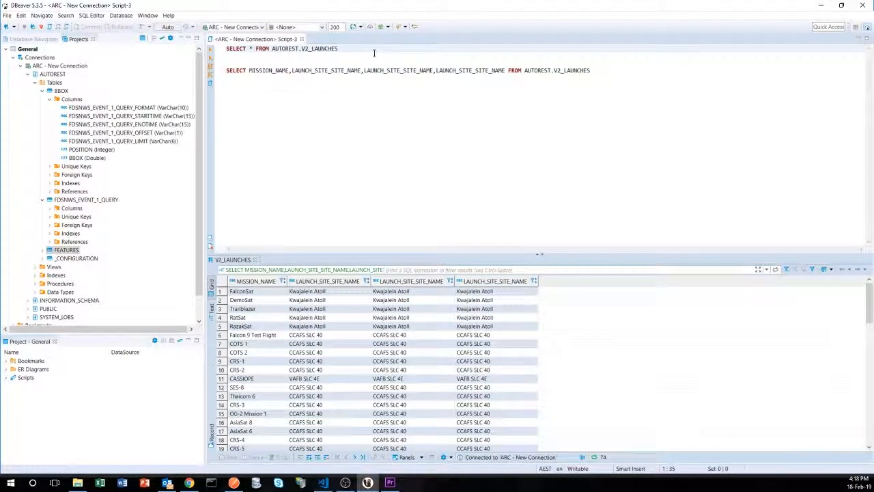
key(BackSpace)
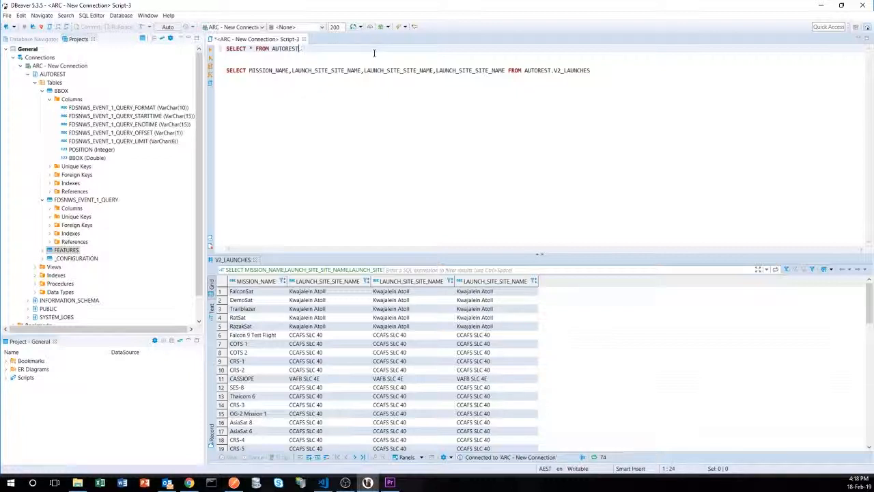
text(T)
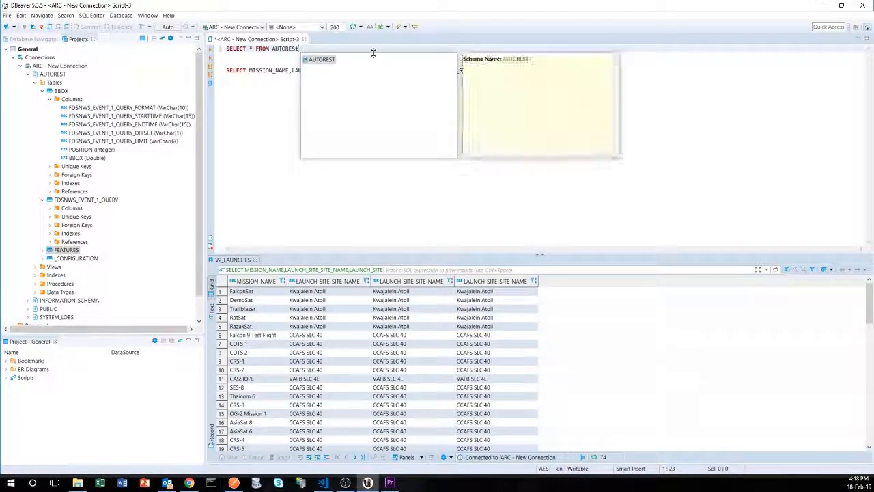
key(Escape)
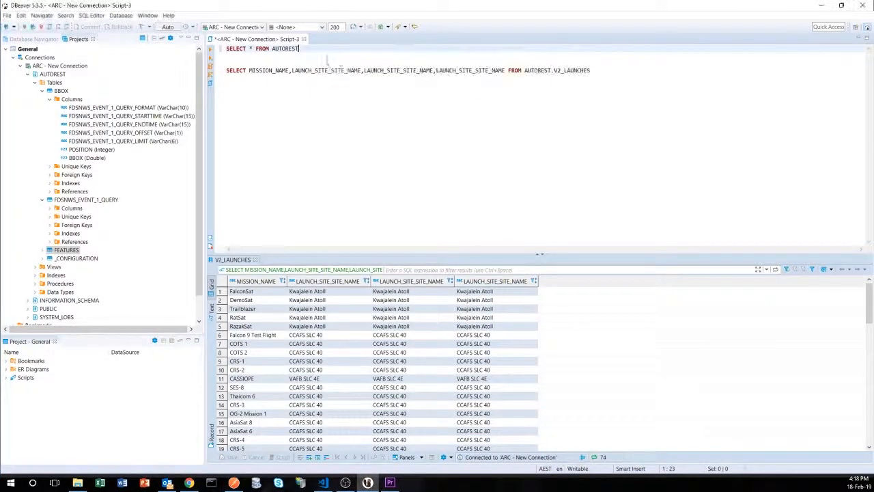
text(.)
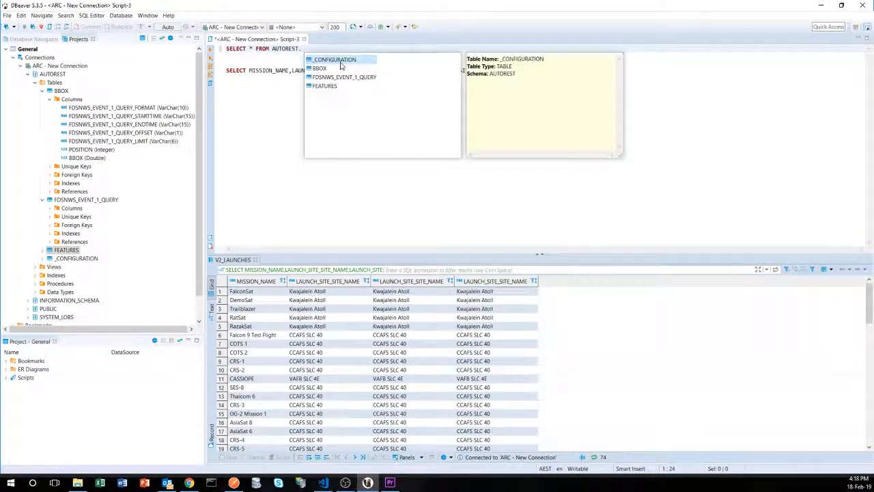
double_click(320, 68)
drag(319, 49, 176, 50)
click(210, 49)
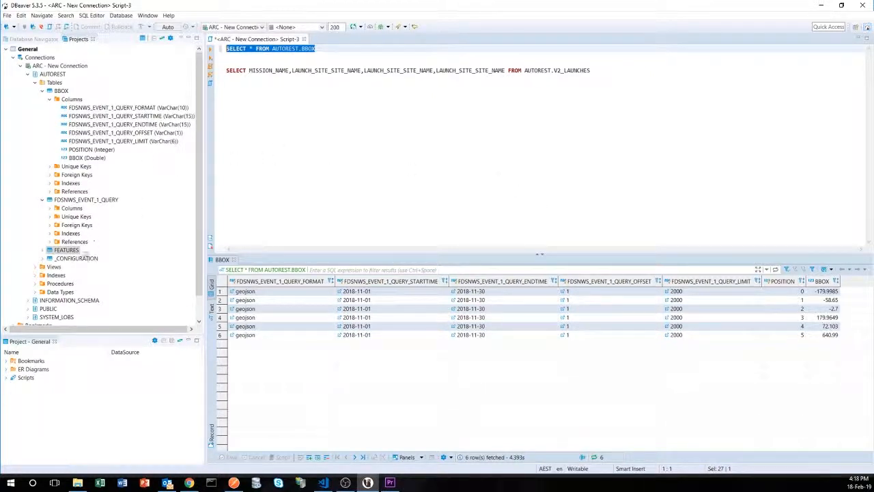
- Expand the FEATURES table, switch to Postman, and examine the type values of the collection and its first feature in the USGS response
click(42, 251)
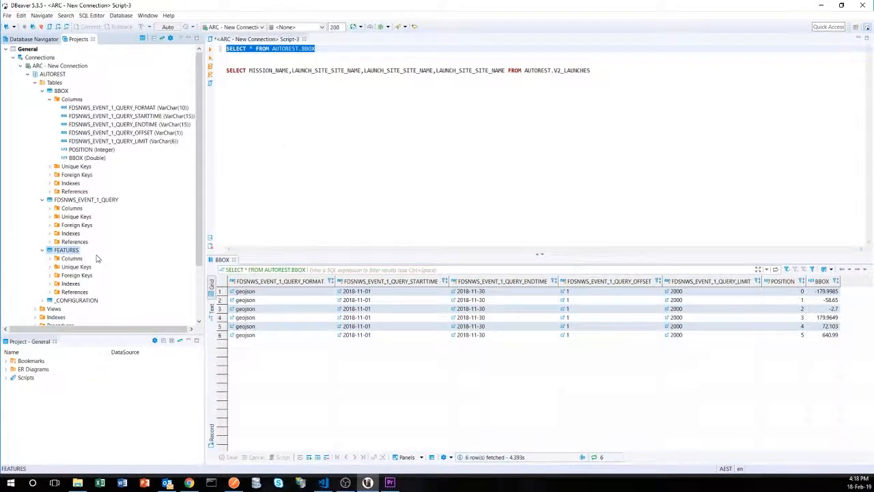
click(234, 482)
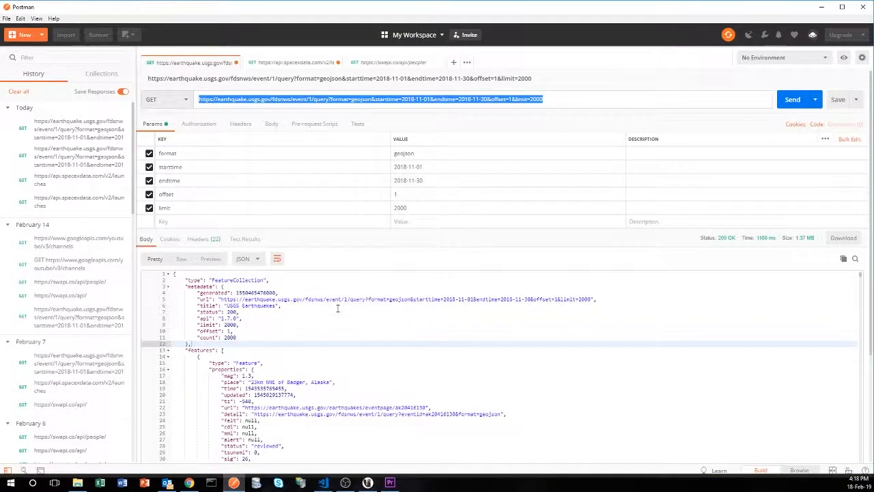
drag(235, 281, 214, 280)
drag(258, 362, 237, 366)
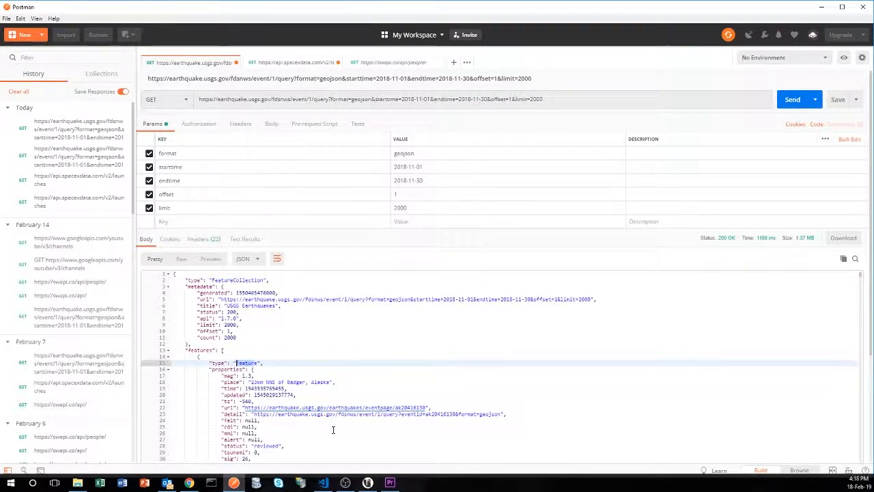
- Return to DBeaver and examine the full list of columns of the FEATURES table
click(367, 482)
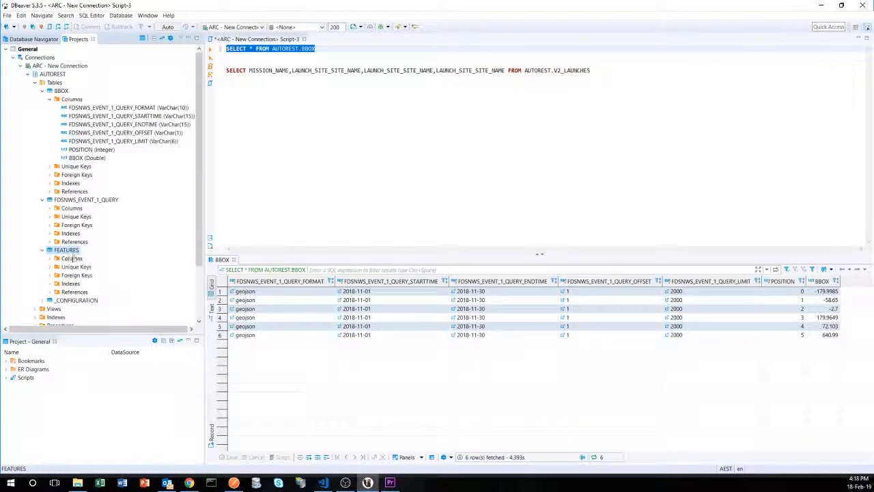
click(51, 259)
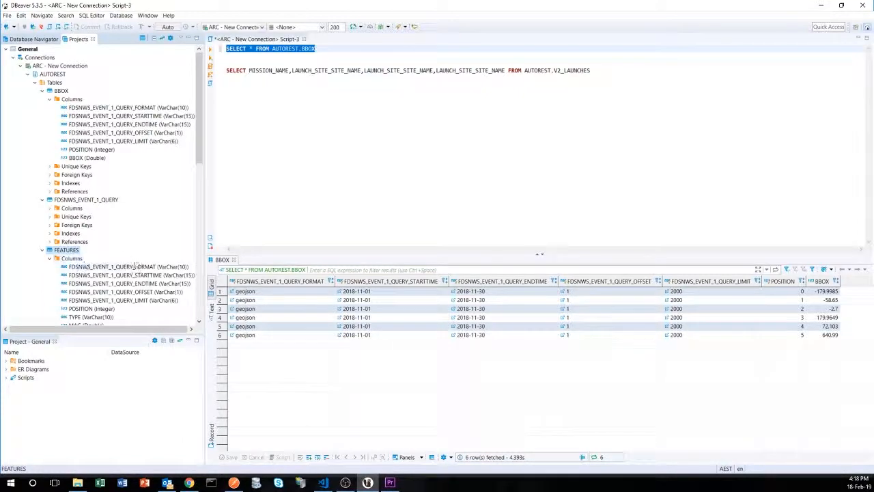
scroll(156, 297, down, 10)
scroll(156, 297, up, 10)
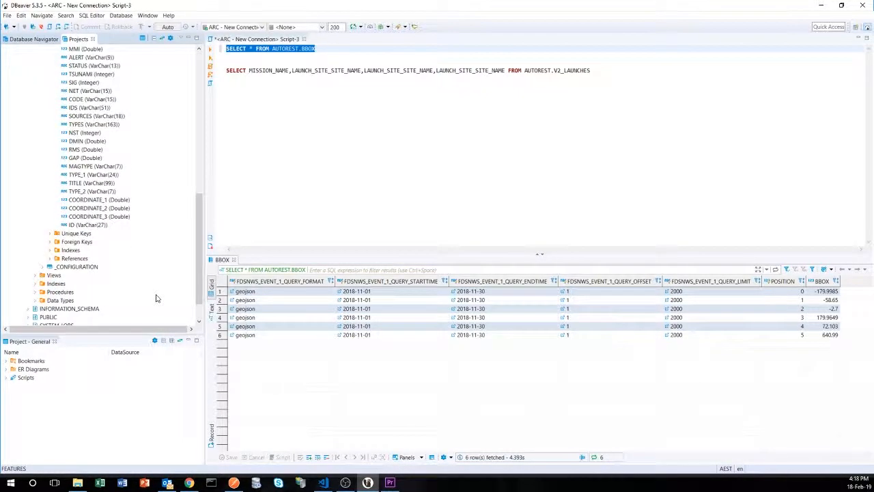
scroll(156, 301, down, 5)
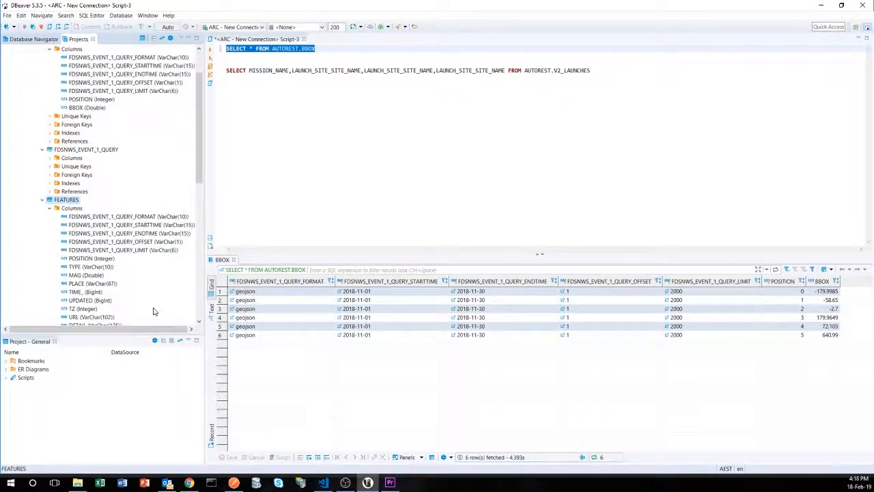
scroll(155, 307, up, 5)
- Change the first query in Script-3 to SELECT * FROM AUTOREST.FEATURES and run only that statement
click(330, 166)
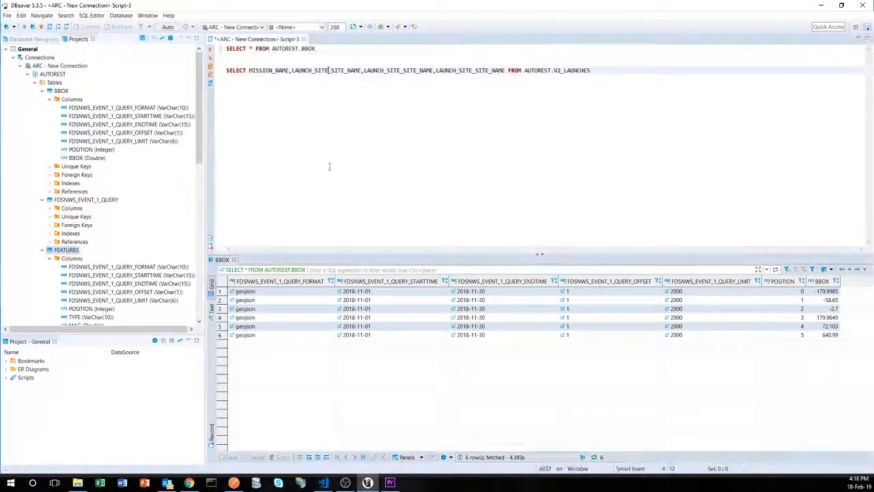
click(319, 48)
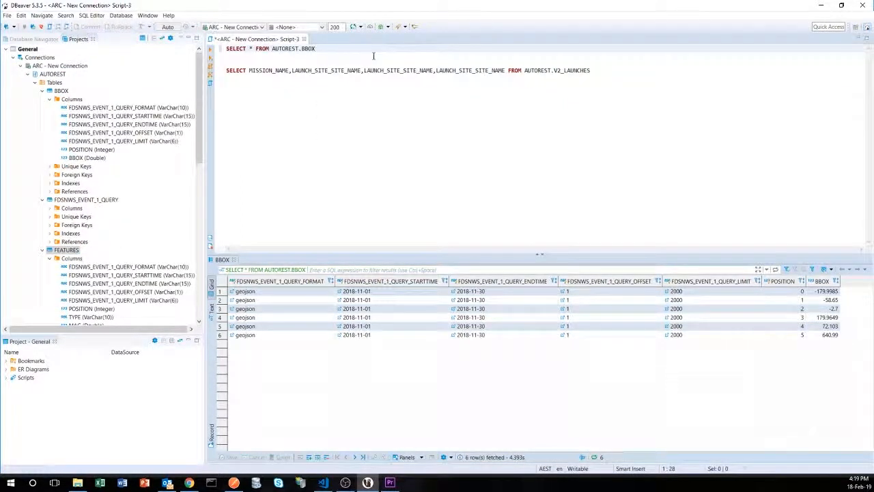
key(BackSpace)
text(.)
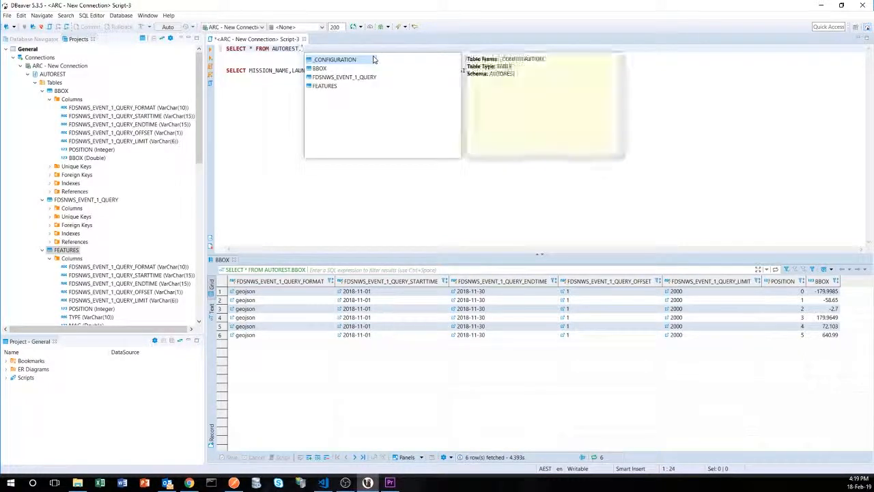
key(Down)
key(Down)
key(Down)
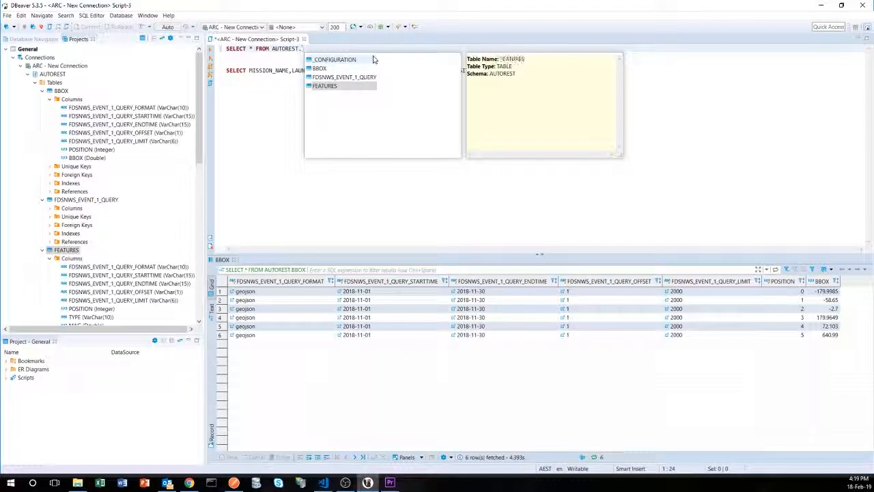
key(Return)
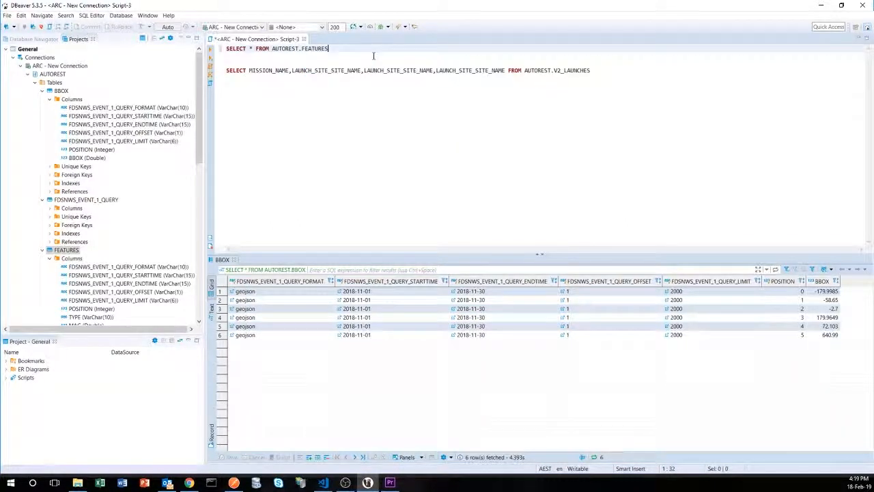
drag(363, 49, 208, 55)
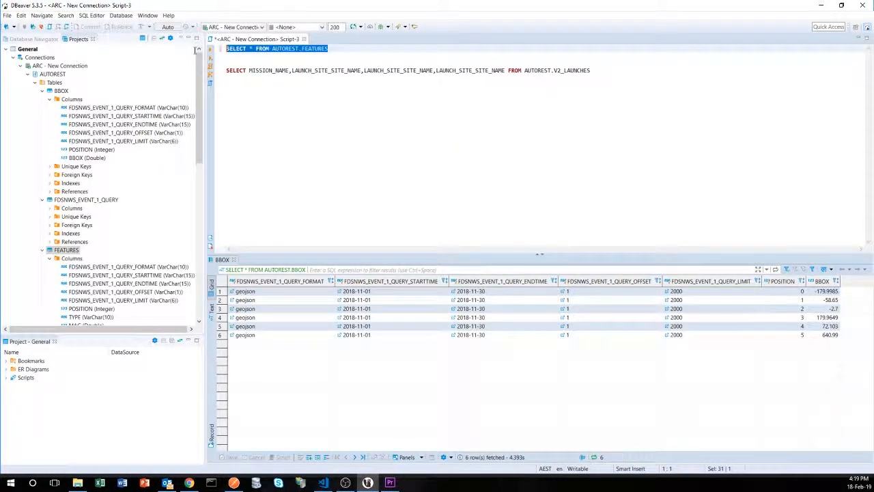
click(211, 50)
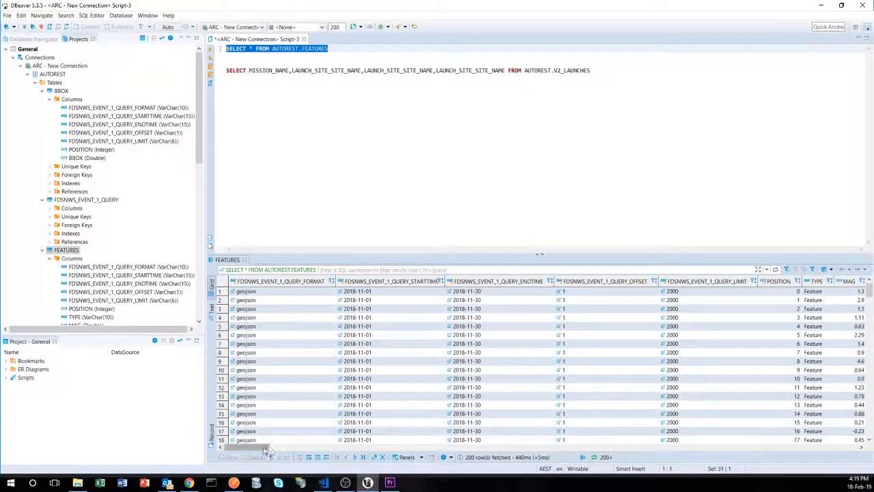
- Look across the FEATURES result columns, switch to Postman, and compare them with the metadata and feature properties in the JSON response
drag(266, 448, 235, 472)
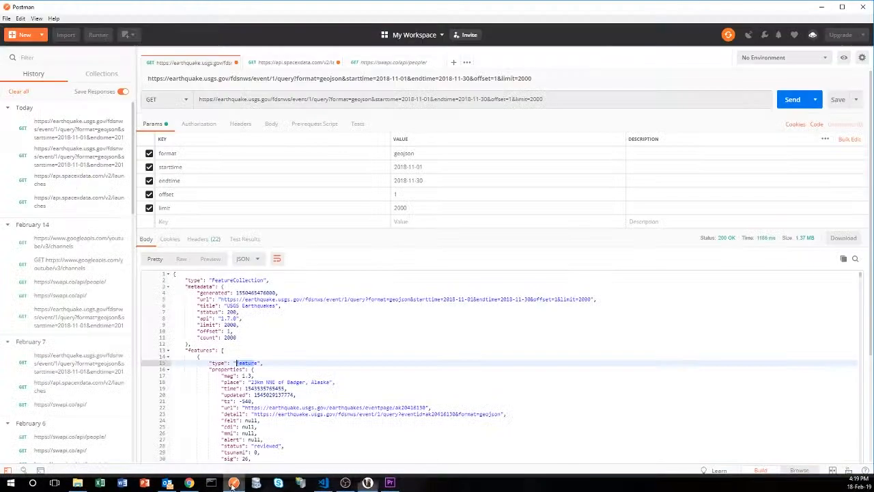
click(234, 482)
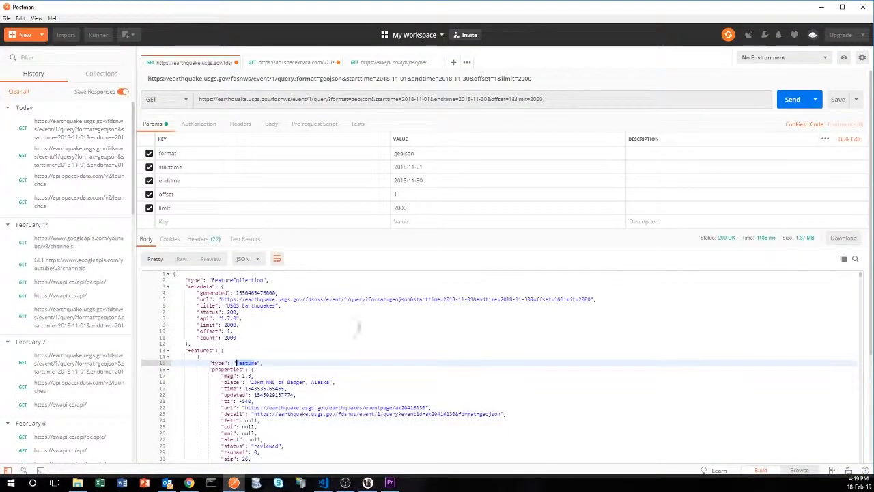
click(371, 324)
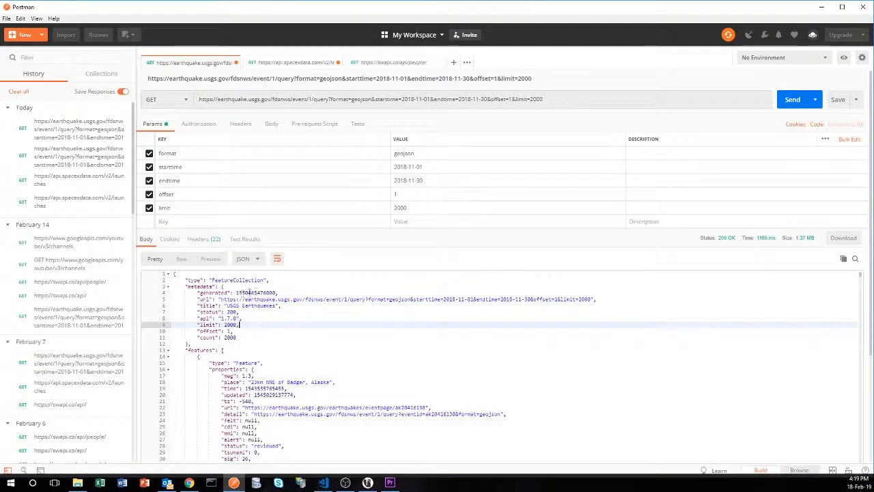
scroll(300, 300, down, 3)
scroll(314, 307, up, 2)
scroll(314, 307, up, 2)
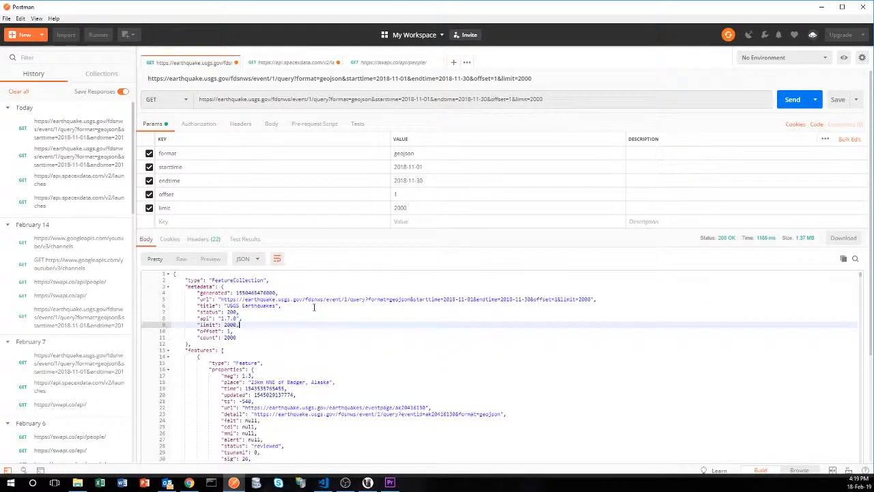
- Return to DBeaver and examine the COORDINATE_1, COORDINATE_2 and COORDINATE_3 columns of the FEATURES results
click(368, 484)
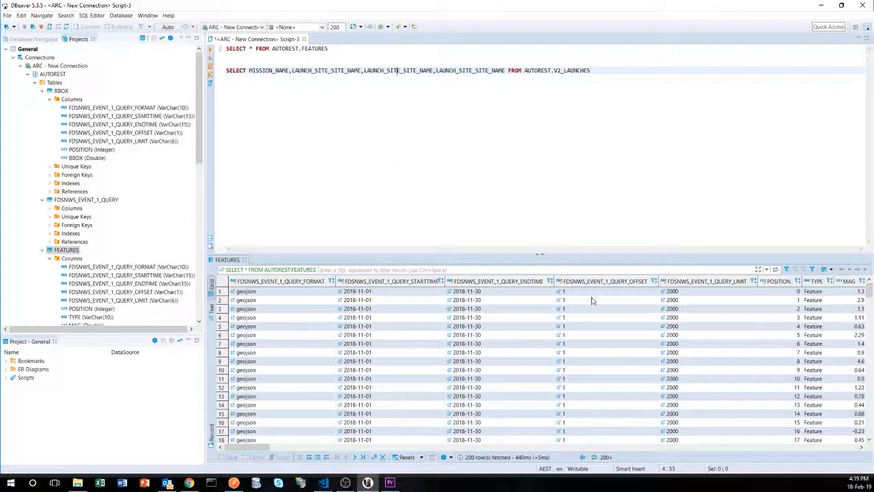
drag(261, 448, 852, 482)
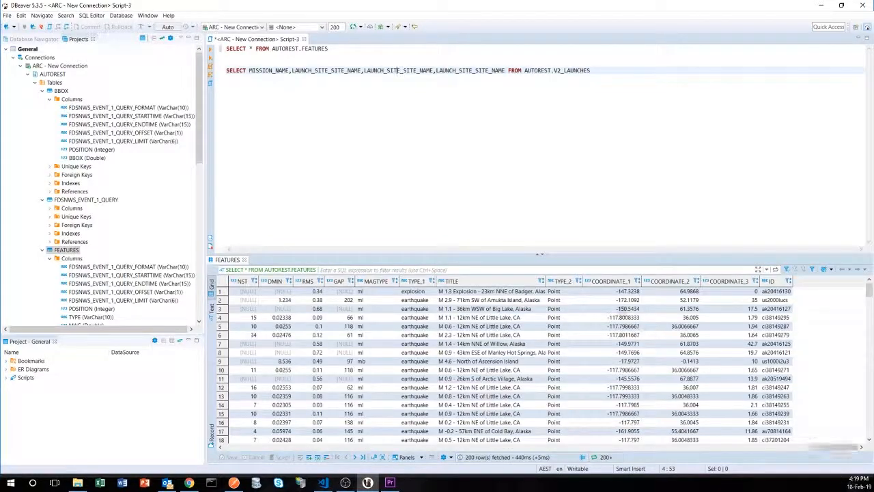
click(610, 282)
click(695, 283)
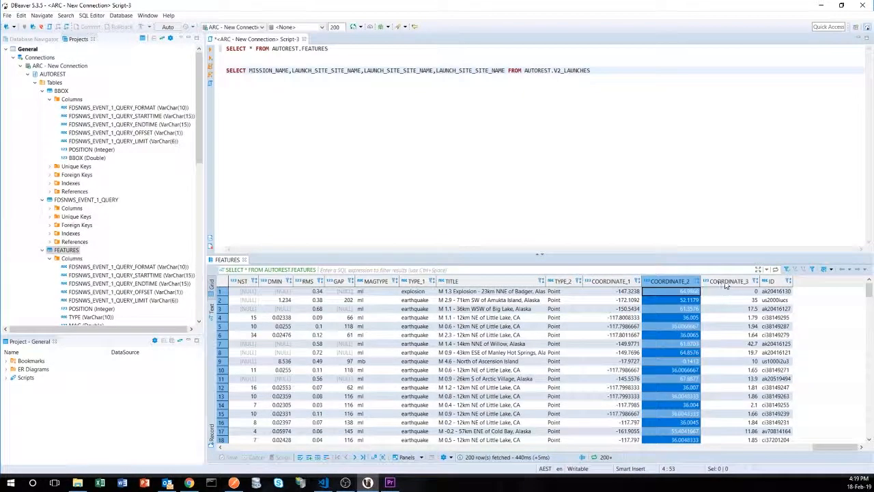
click(728, 281)
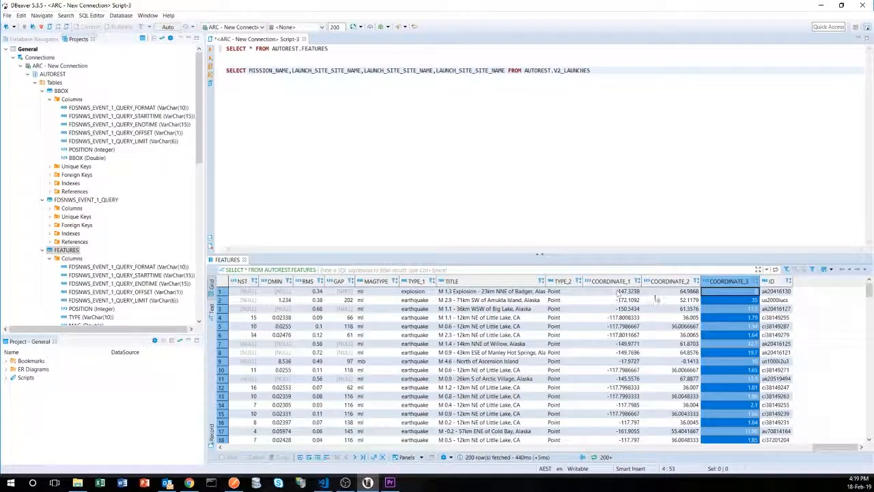
drag(633, 293, 722, 295)
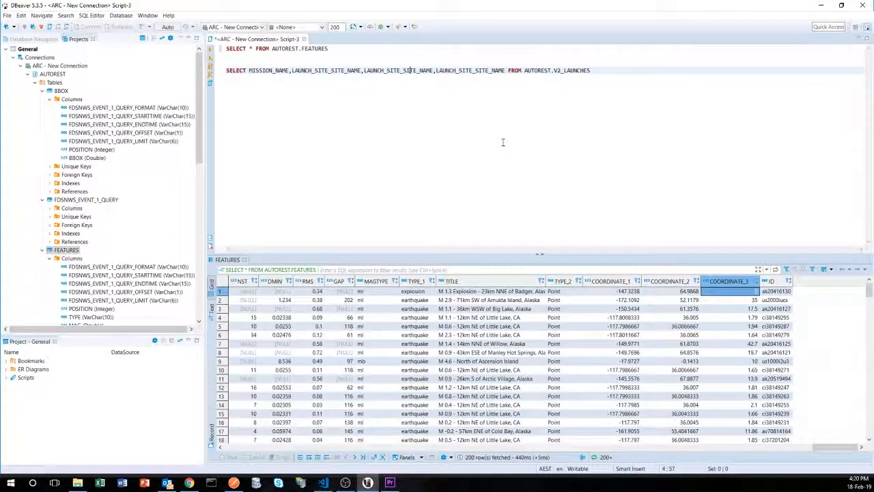
click(623, 283)
click(666, 281)
click(724, 282)
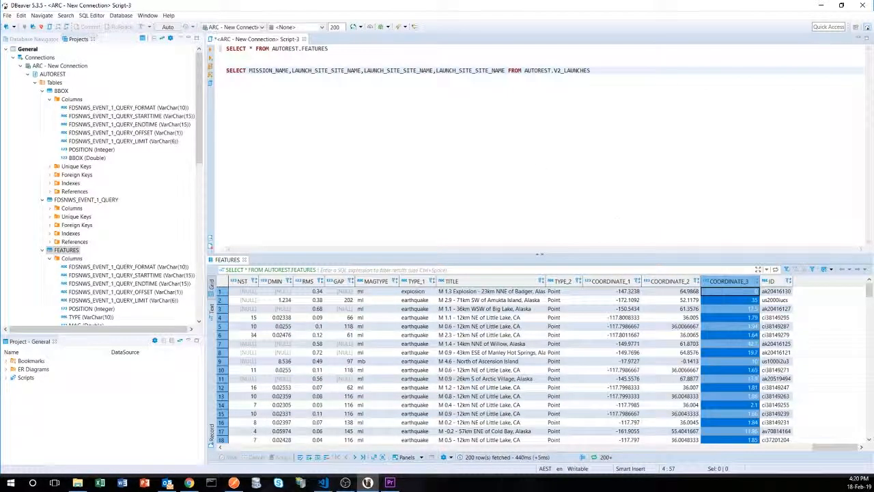
- Switch to Visual Studio Code and review the endpoint list in swapi.rest from people to starships
click(345, 482)
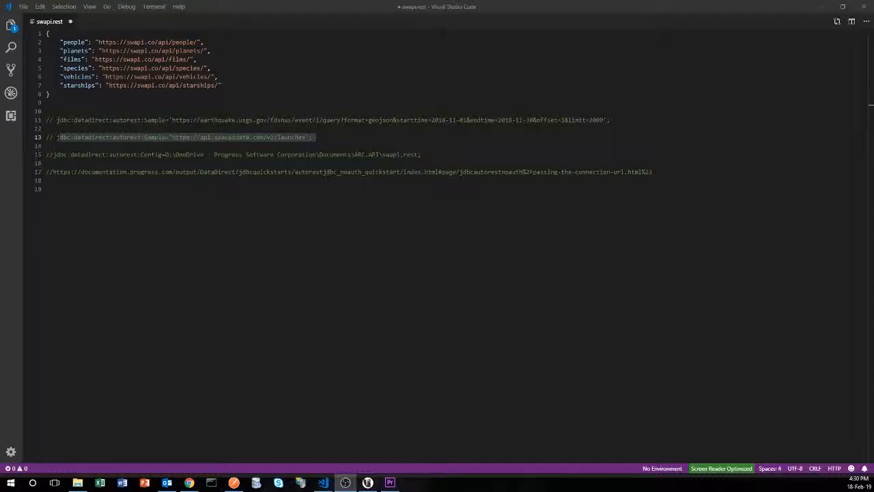
key(alt+Tab)
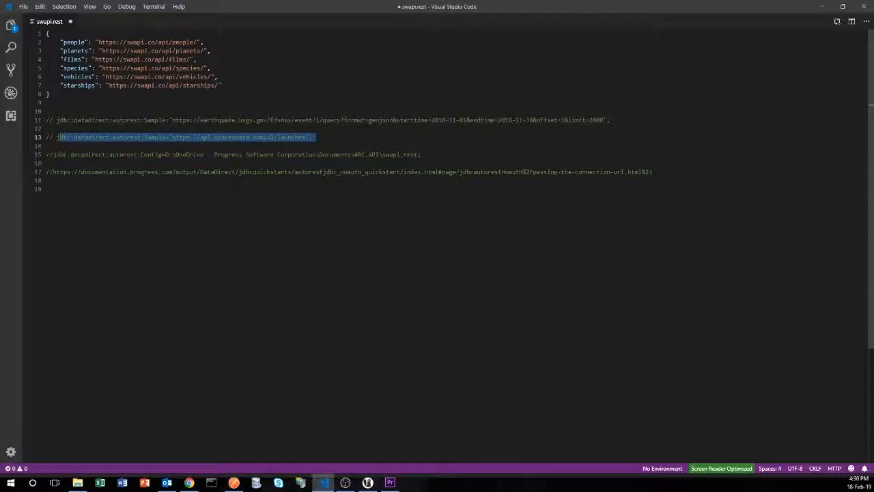
click(221, 85)
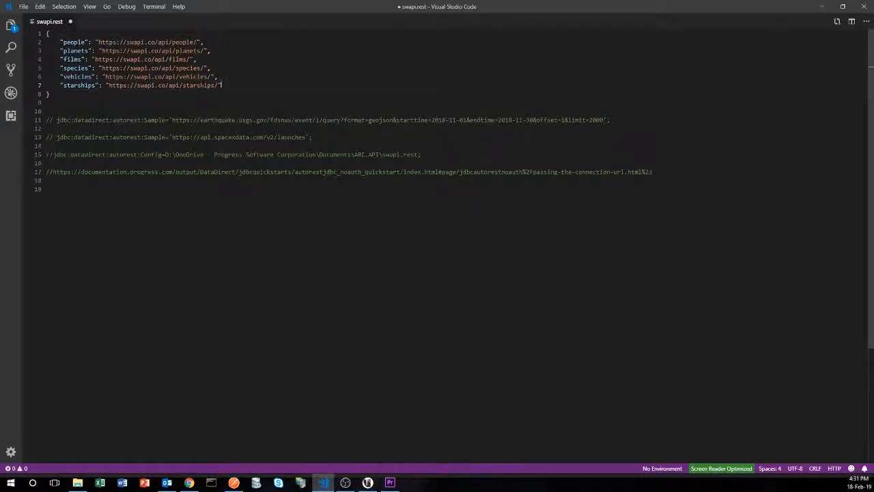
- Review the commented JDBC connection strings in swapi.rest and highlight the jdbc:datadirect:autorest:Sample prefix of the earthquake string
drag(68, 181, 46, 121)
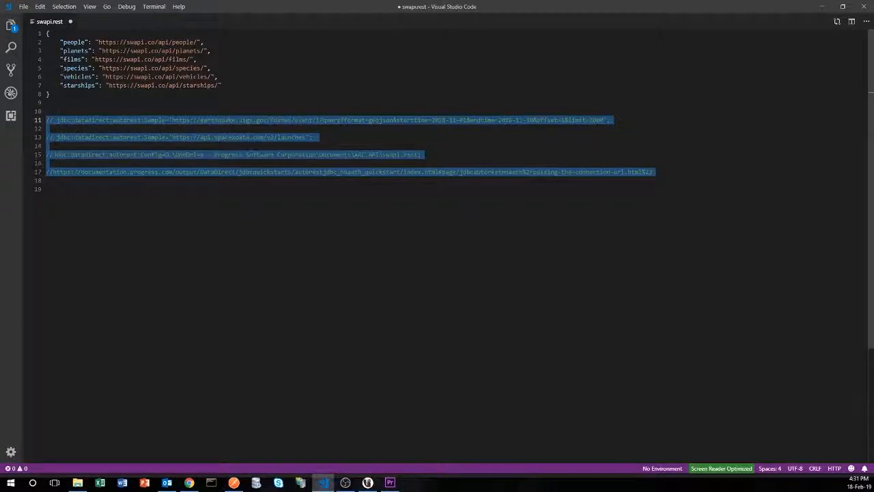
click(322, 205)
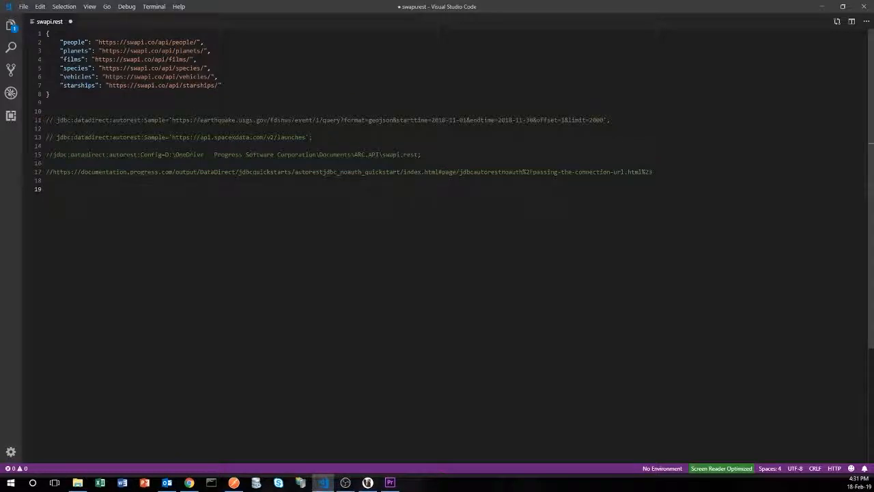
click(57, 121)
key(shift+Down)
drag(59, 120, 166, 120)
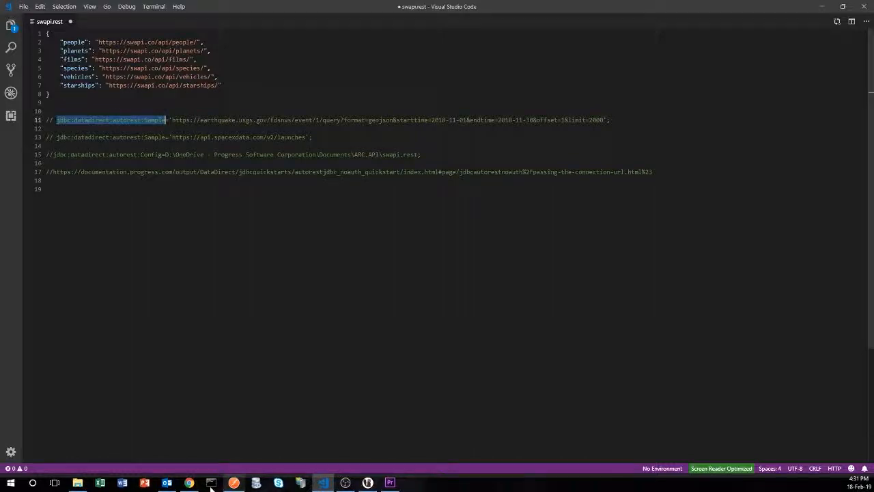
- Switch to Chrome and examine the Sample property URL syntax on the Passing the connection URL documentation page
click(189, 483)
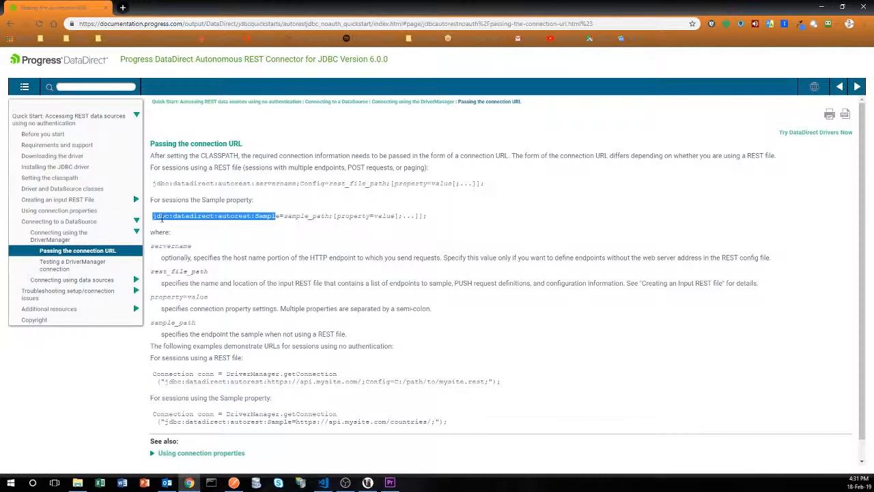
click(231, 215)
drag(280, 215, 151, 216)
click(825, 6)
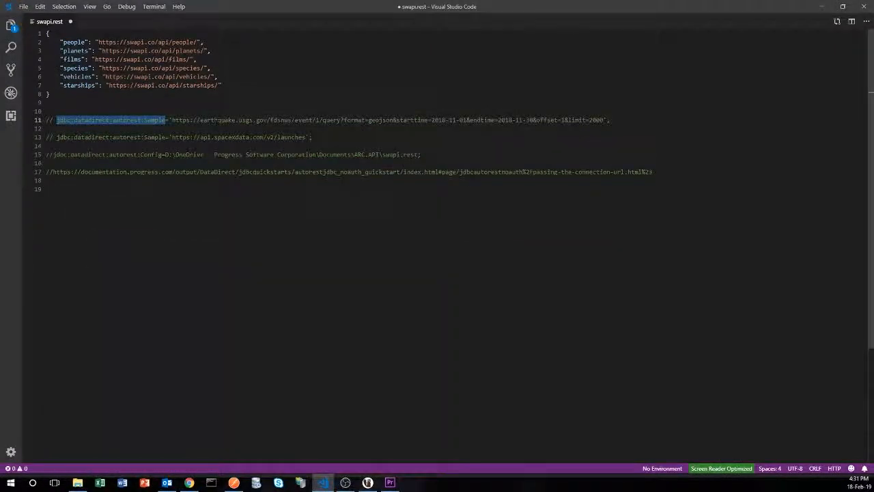
- Highlight the USGS earthquake endpoint URL inside the commented Sample connection string in swapi.rest
click(168, 120)
drag(171, 120, 604, 120)
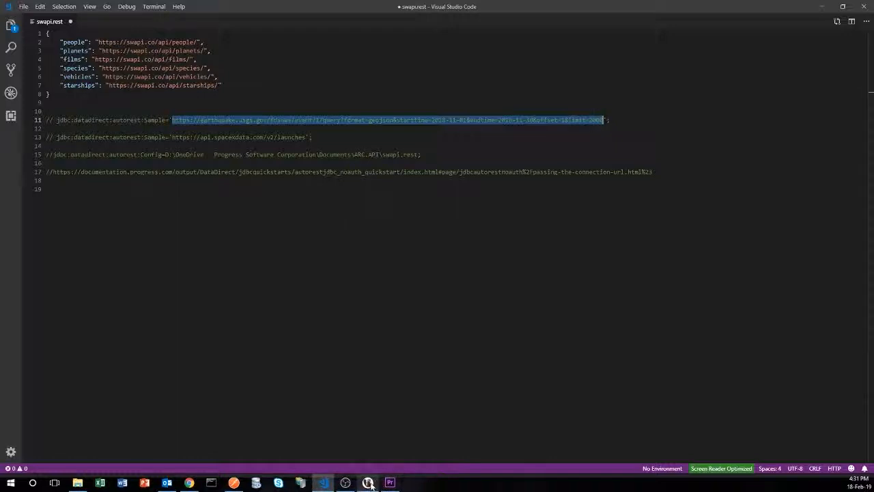
click(46, 189)
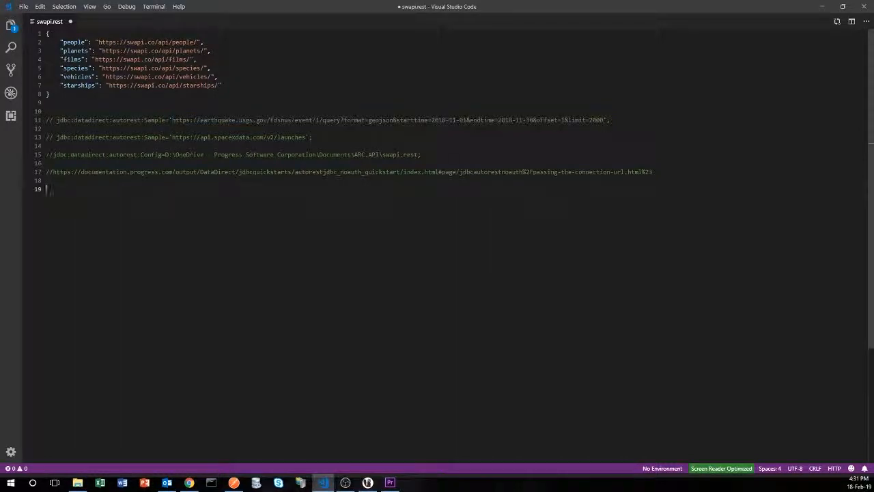
- Examine the commented Config connection string, highlighting the Config keyword and the path to the swapi.rest file
click(422, 154)
drag(141, 154, 162, 155)
text(Config)
key(End)
drag(165, 154, 418, 154)
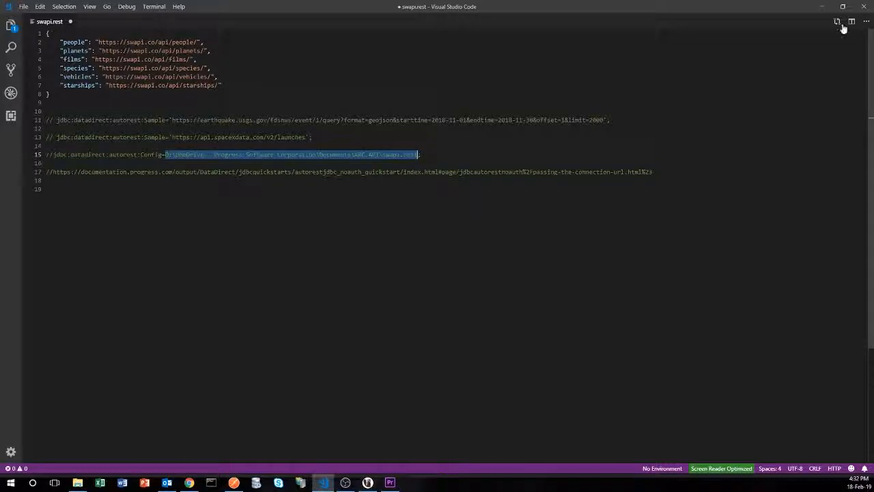
click(49, 93)
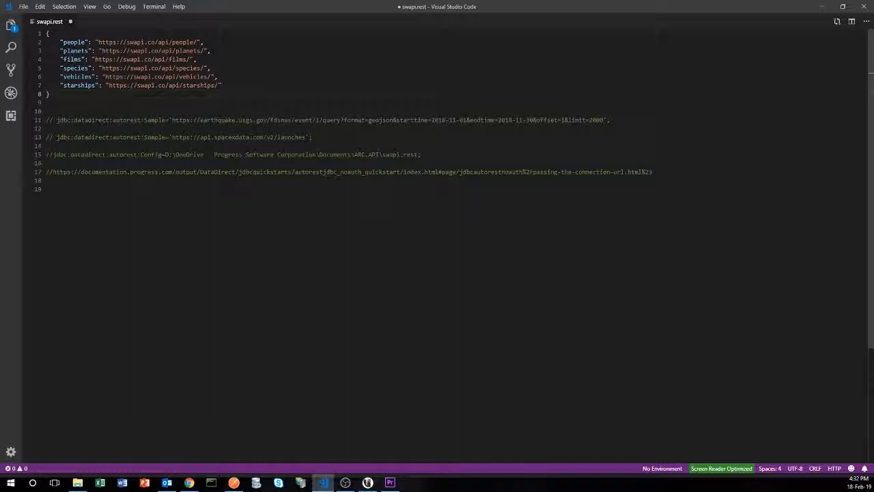
click(234, 482)
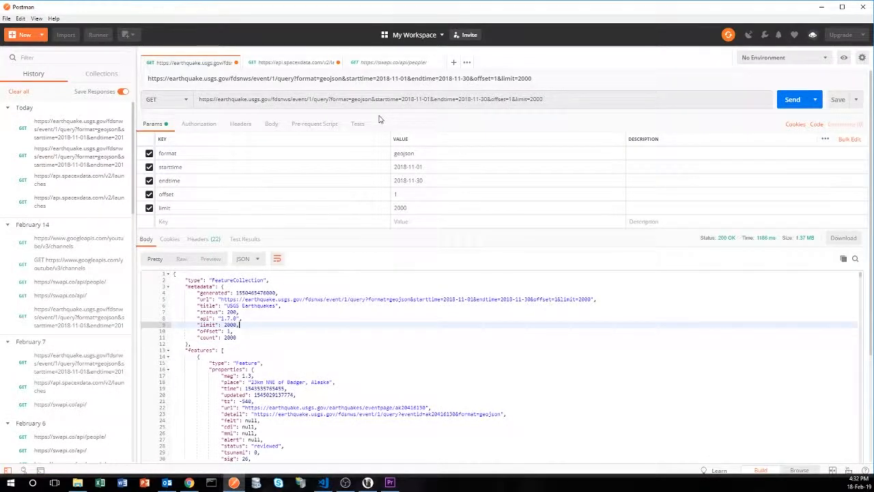
click(396, 63)
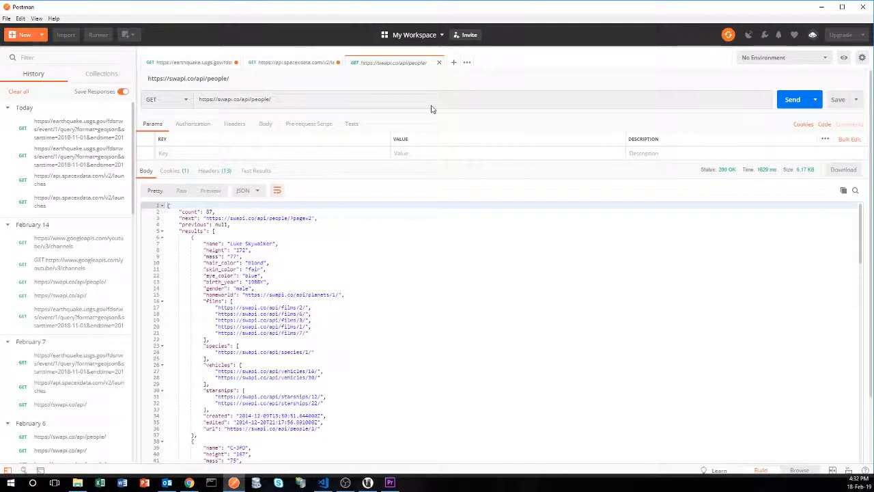
click(292, 99)
drag(280, 99, 252, 99)
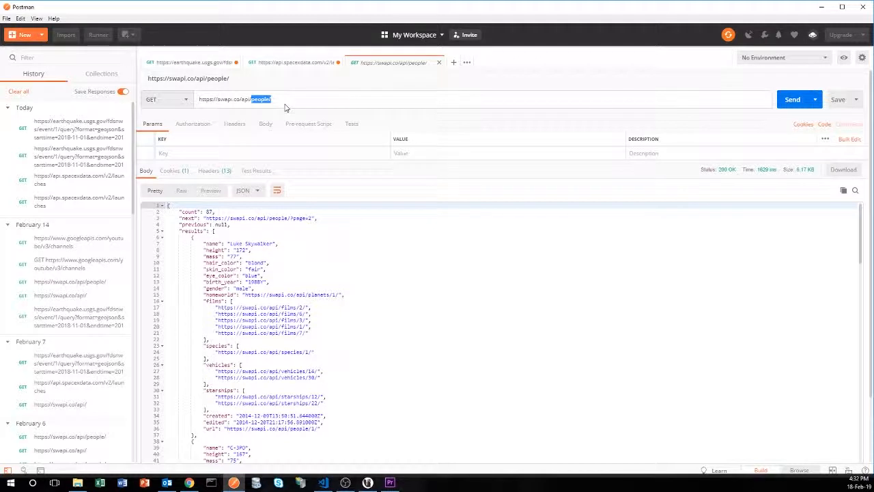
key(BackSpace)
click(789, 102)
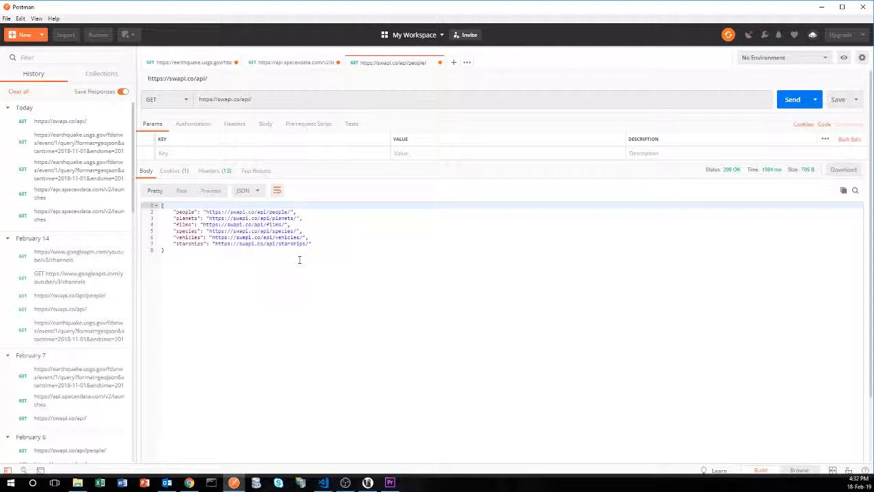
drag(200, 257, 161, 205)
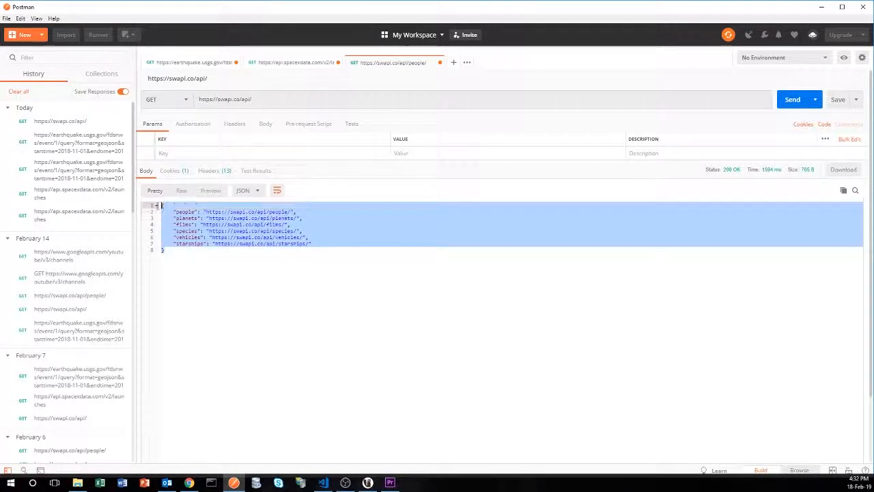
right_click(240, 223)
click(258, 268)
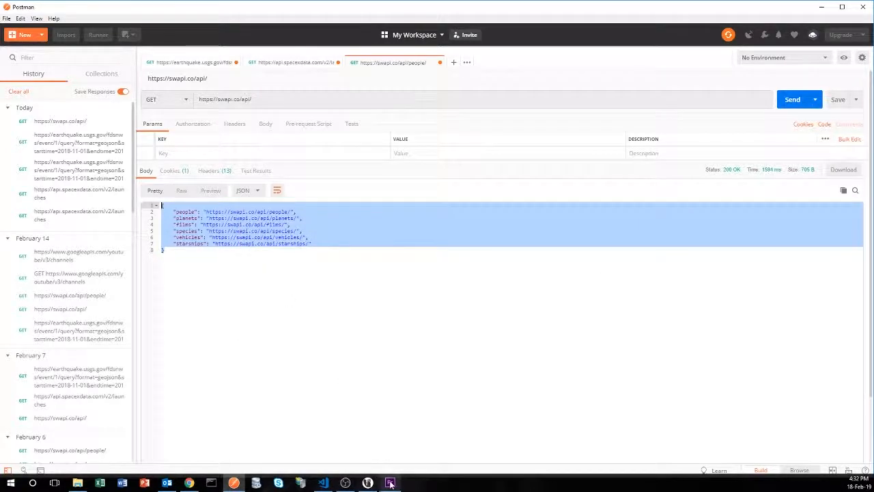
- Switch to Visual Studio Code and select the whole JSON endpoint block in swapi.rest to compare it with the response
click(323, 483)
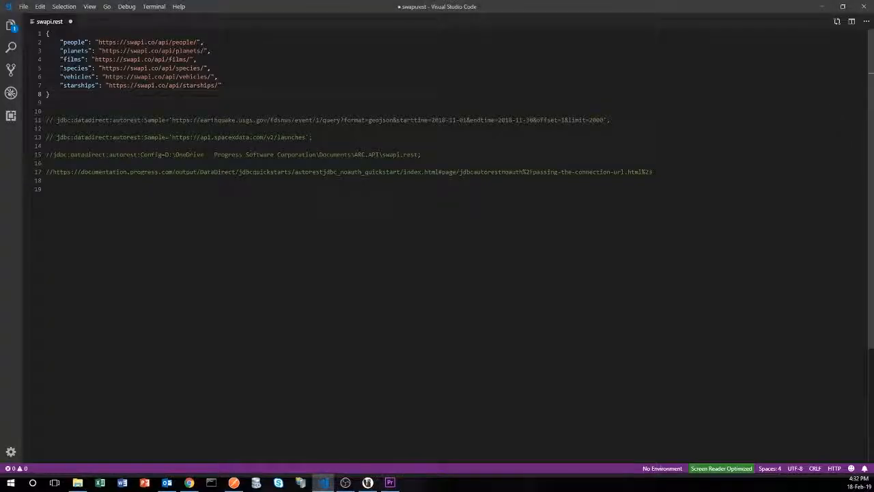
drag(52, 95, 50, 32)
right_click(49, 32)
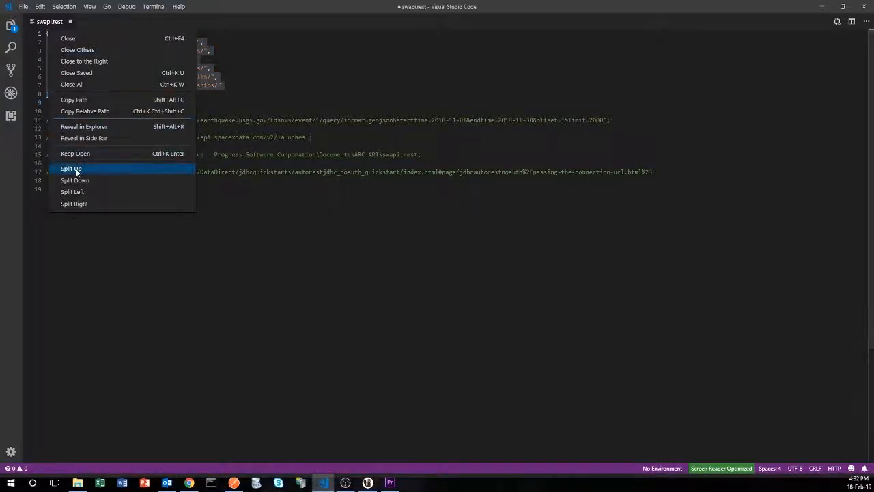
click(68, 100)
drag(50, 95, 46, 33)
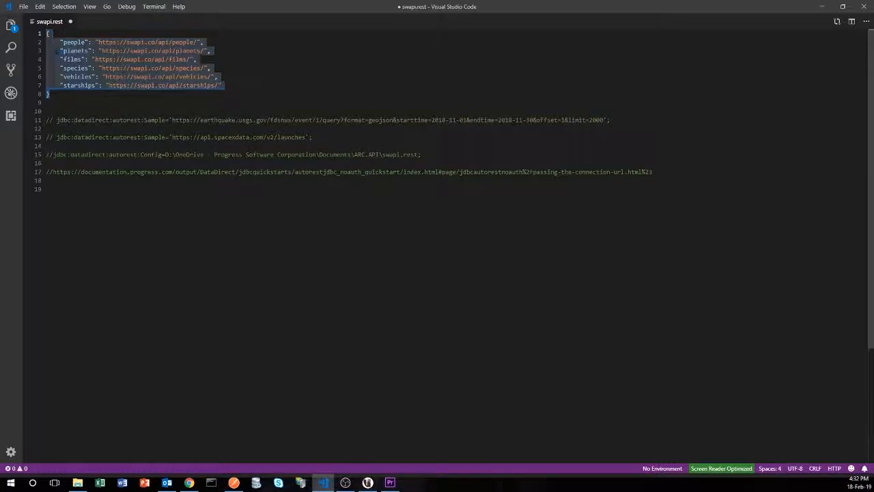
right_click(55, 54)
- Add a new line with the quoted key "earthquakes": below the starships entry in swapi.rest
click(225, 86)
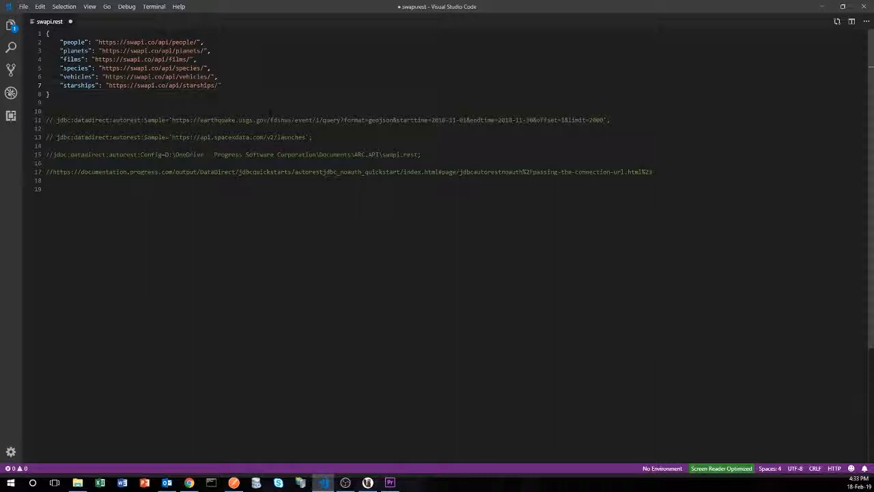
key(Return)
text(e)
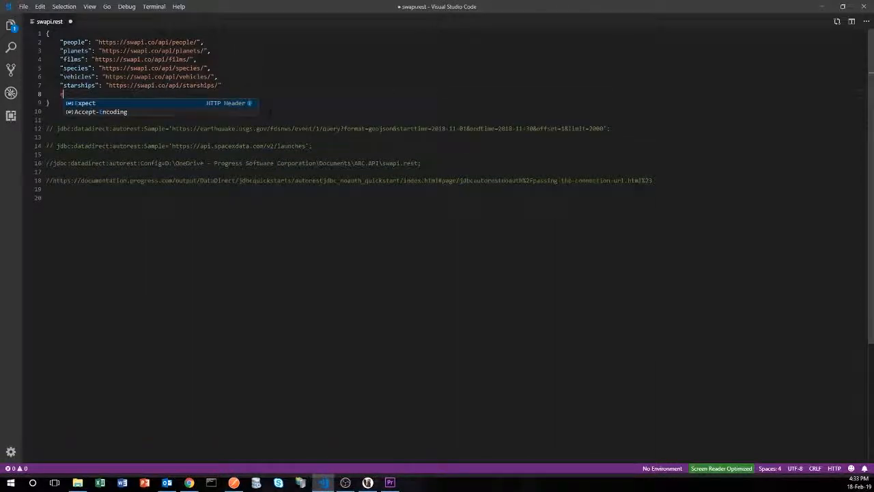
text(arthquakes)
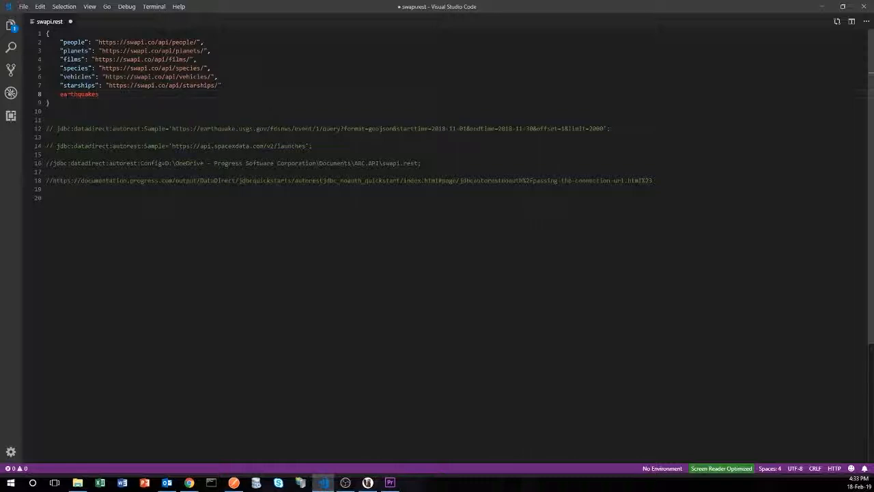
key(Home)
text(")
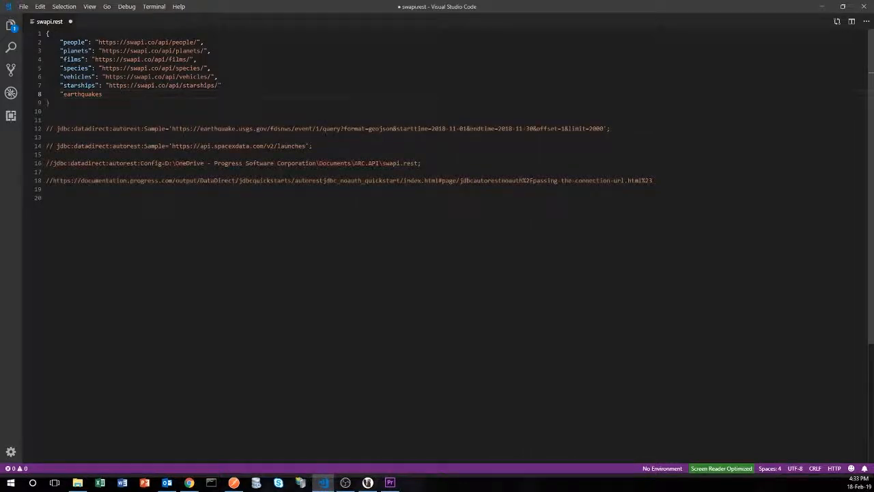
key(End)
text(")
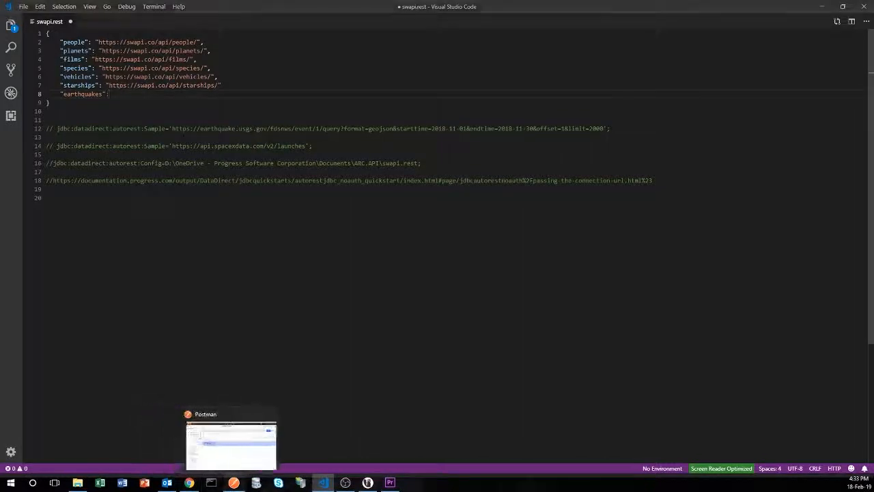
- Copy the USGS earthquake request URL from Postman and insert it in double quotes as the earthquakes value in swapi.rest
click(233, 482)
click(213, 64)
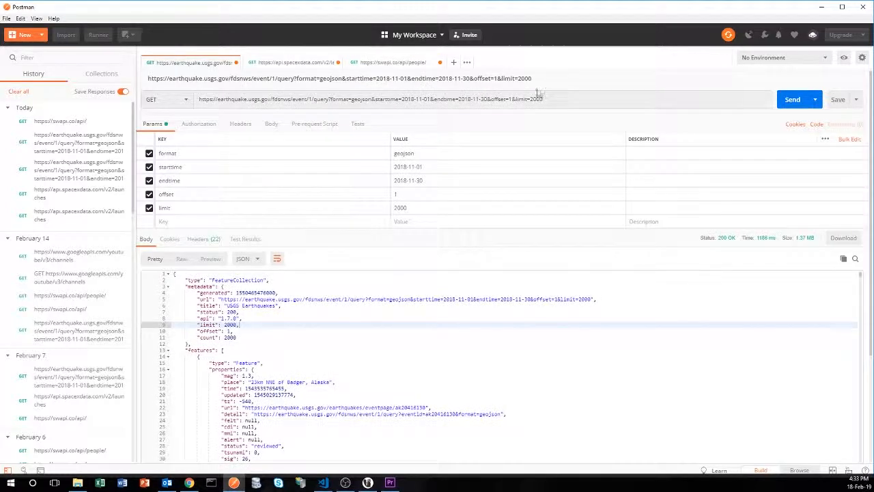
triple_click(566, 97)
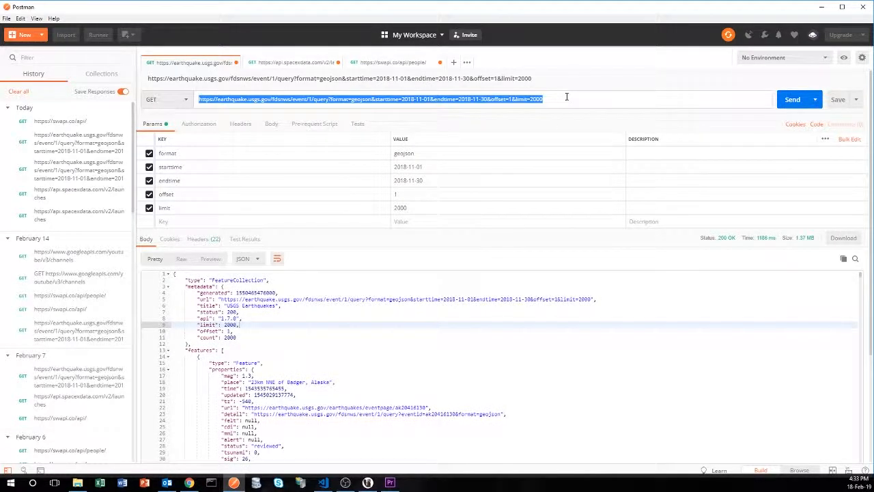
click(323, 482)
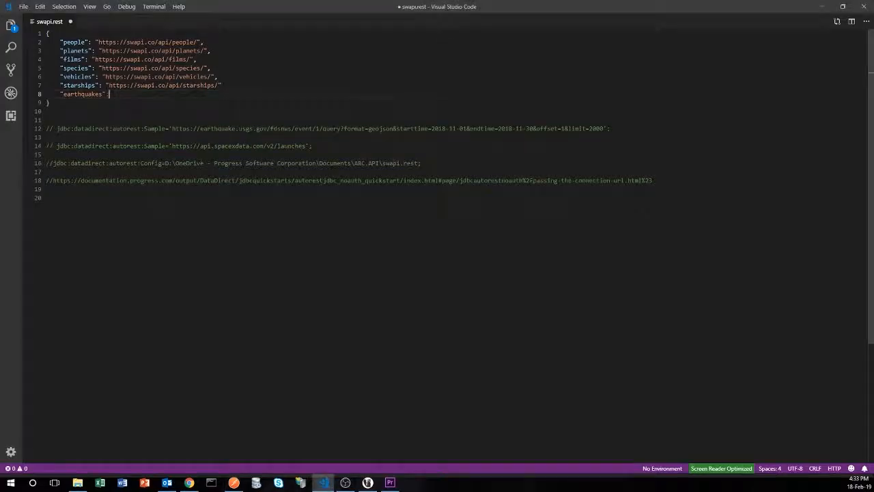
key(ctrl+v)
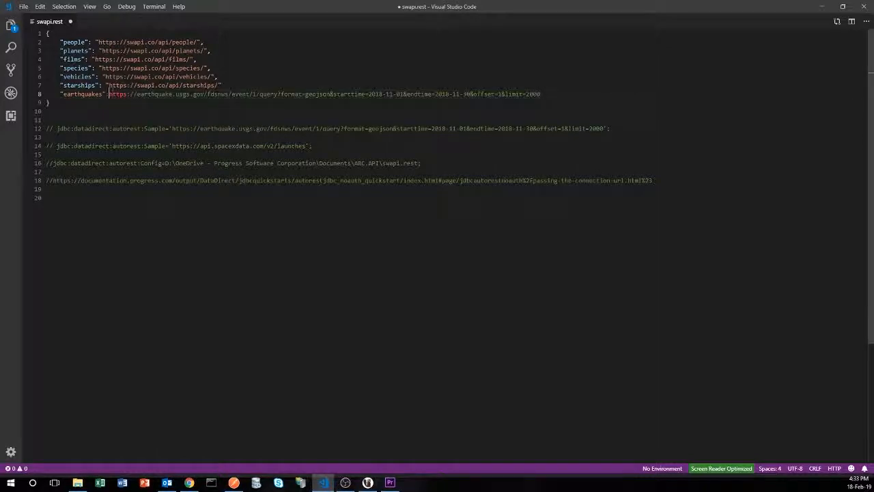
text(":)
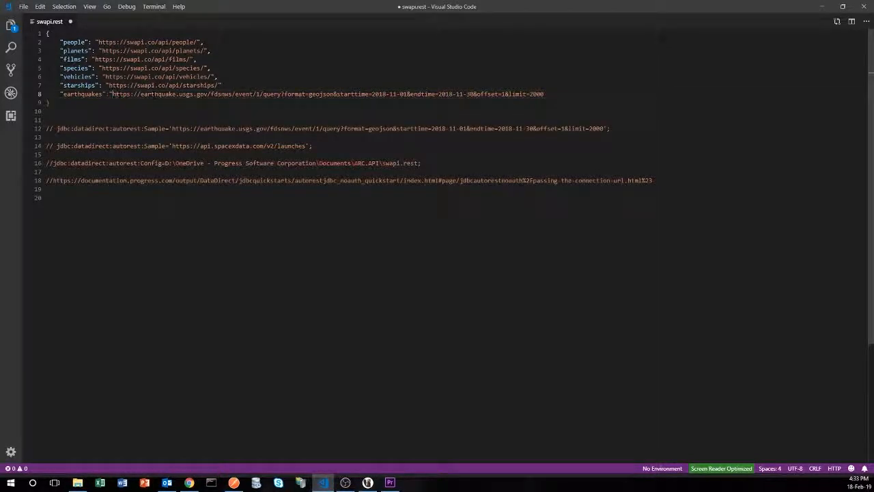
text(")
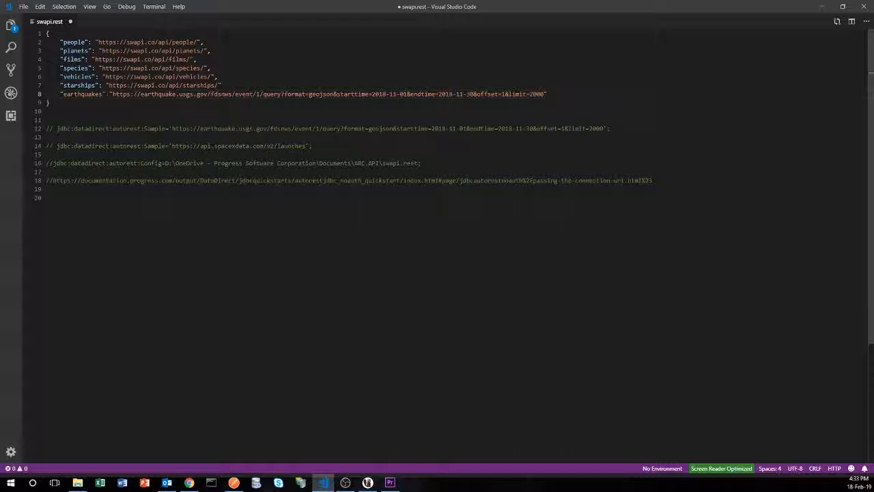
- Add a comma after the starships entry, and highlight the people to starships entries and the earthquakes entry
click(218, 85)
click(222, 85)
text(,,)
drag(226, 85, 42, 45)
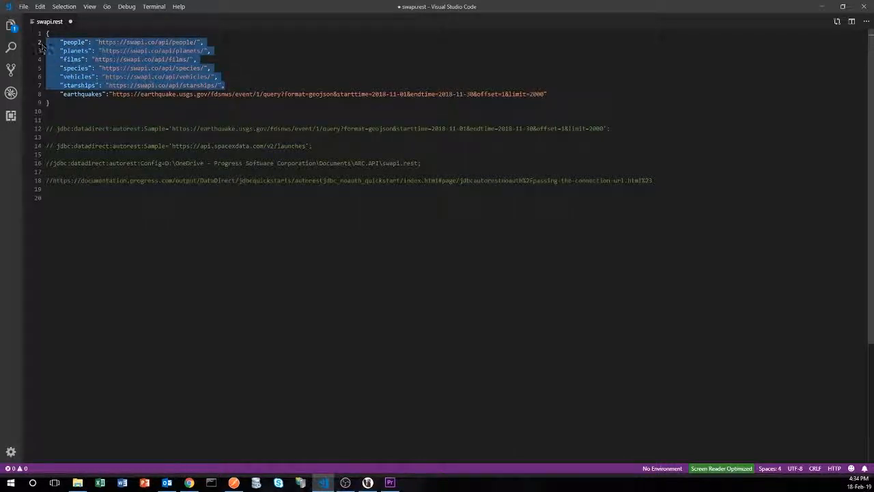
drag(547, 94, 46, 93)
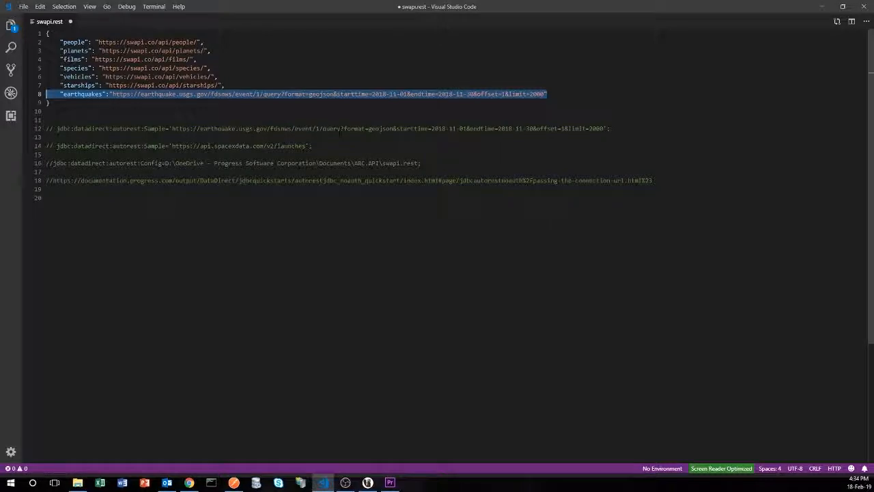
- Delete the earthquakes entry and the comma after the starships entry from swapi.rest
key(XF86Calculator)
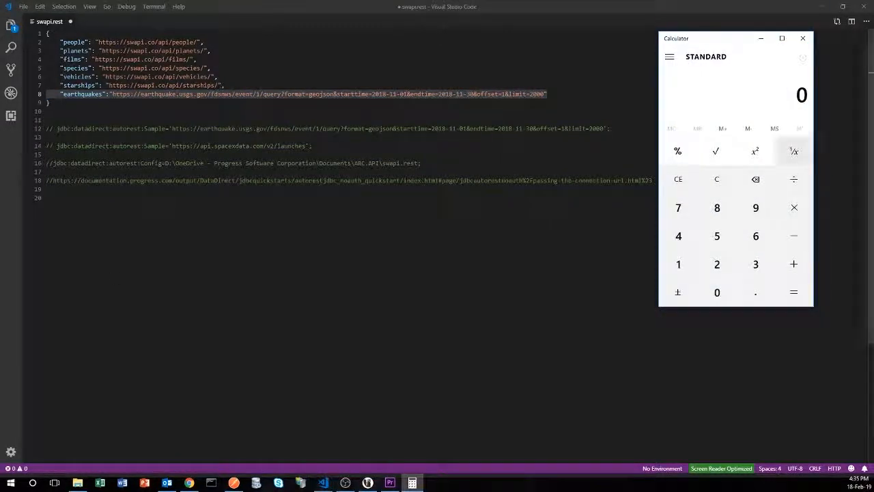
click(802, 38)
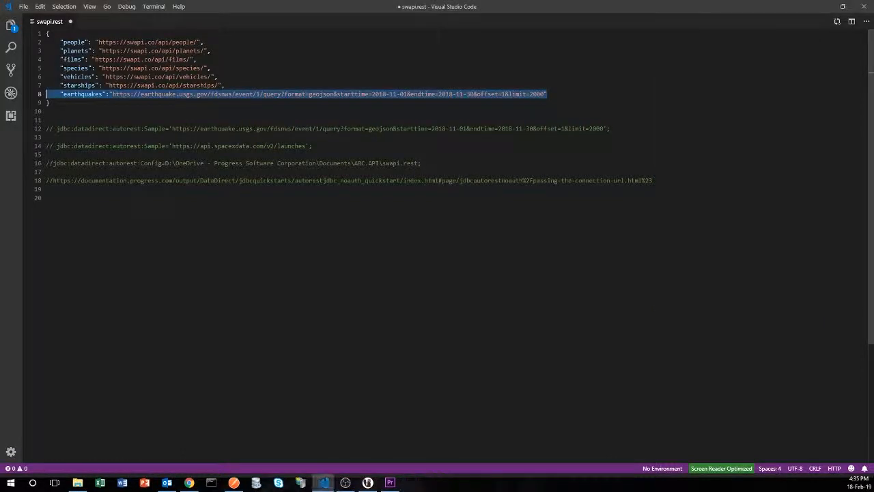
key(BackSpace)
key(BackSpace)
key(BackSpace)
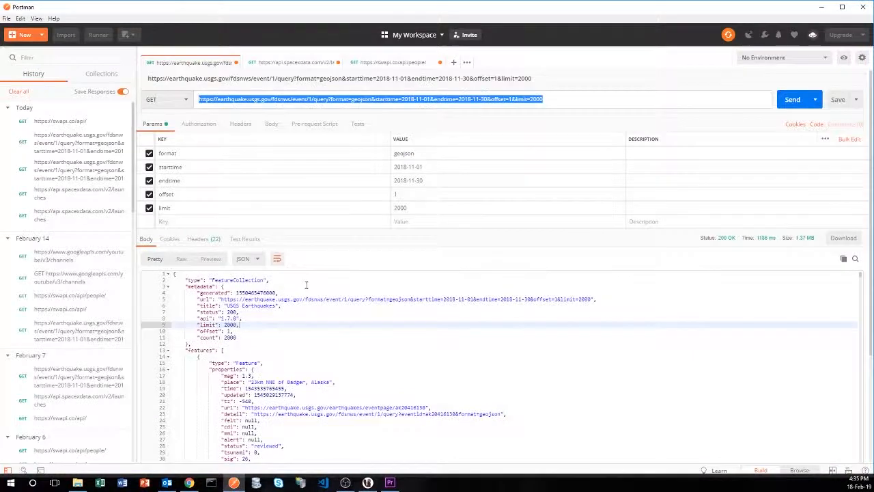
- Switch to DBeaver, disconnect the ARC - New Connection database connection and save the changed Script-3
click(821, 7)
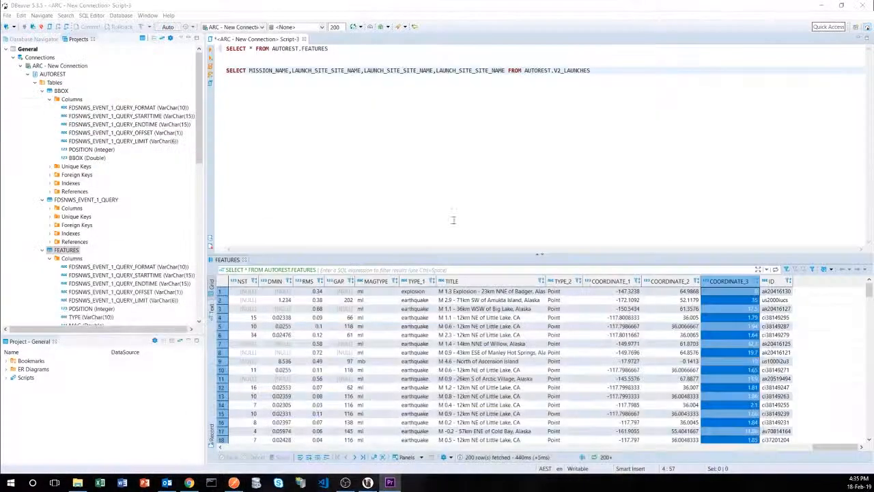
click(28, 65)
right_click(35, 65)
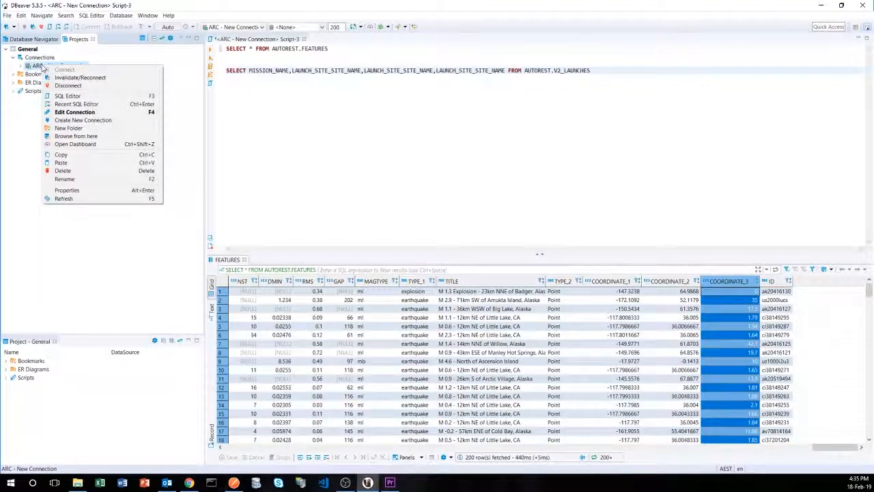
click(65, 84)
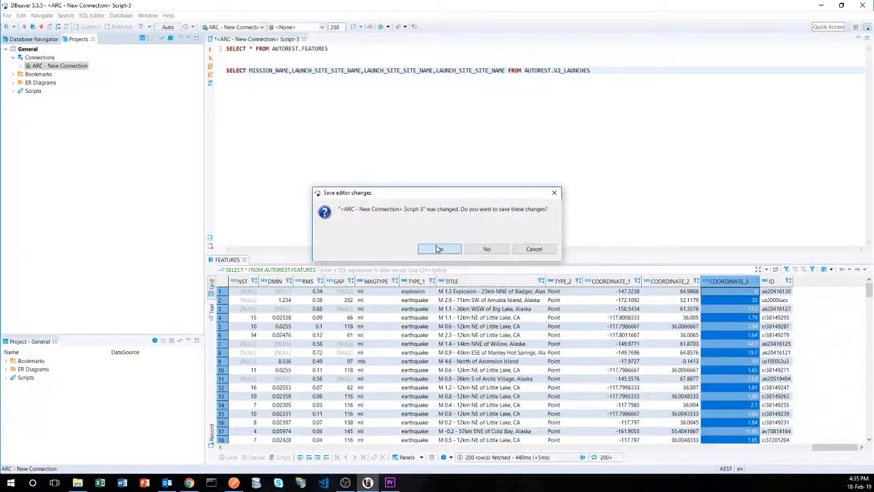
click(430, 247)
- Open ARC - New Connection for editing and copy the autorest Config connection string for swapi.rest from Visual Studio Code
right_click(57, 67)
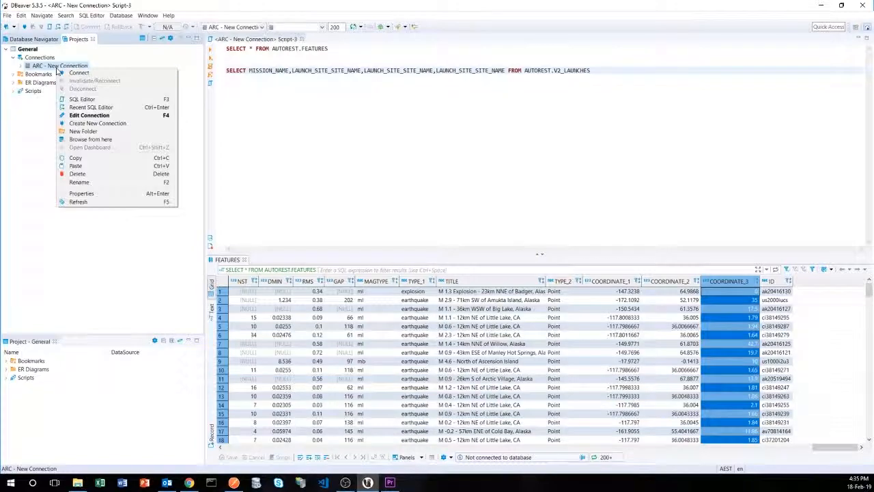
click(85, 114)
click(325, 482)
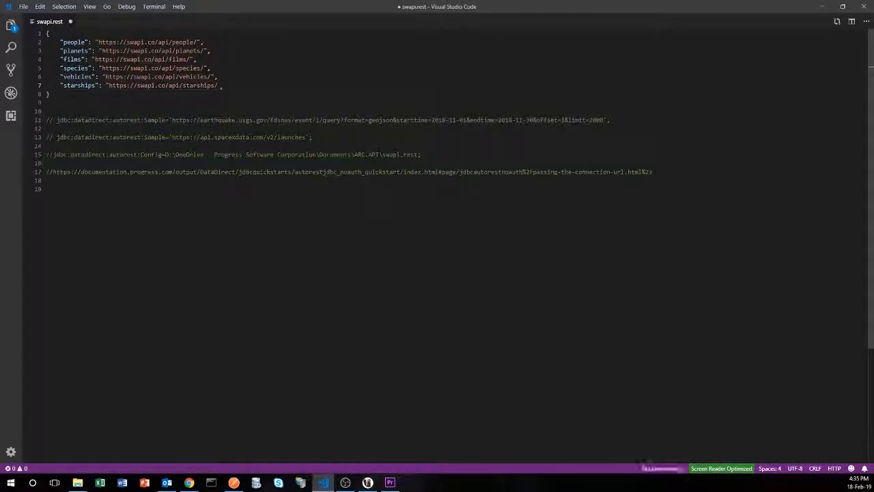
drag(421, 155, 54, 154)
right_click(81, 159)
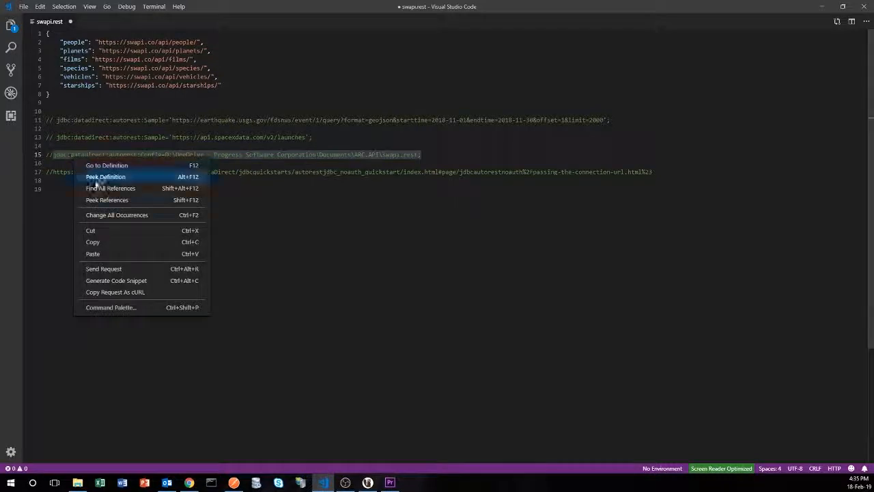
click(92, 242)
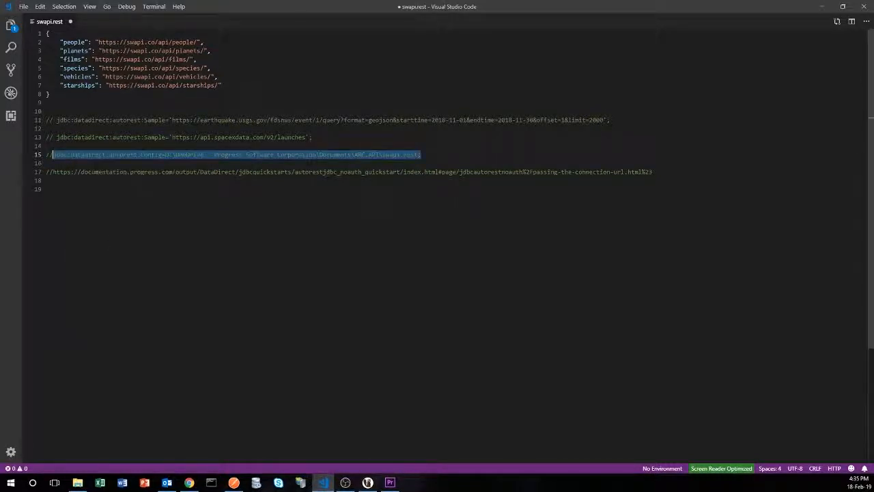
key(alt+Tab)
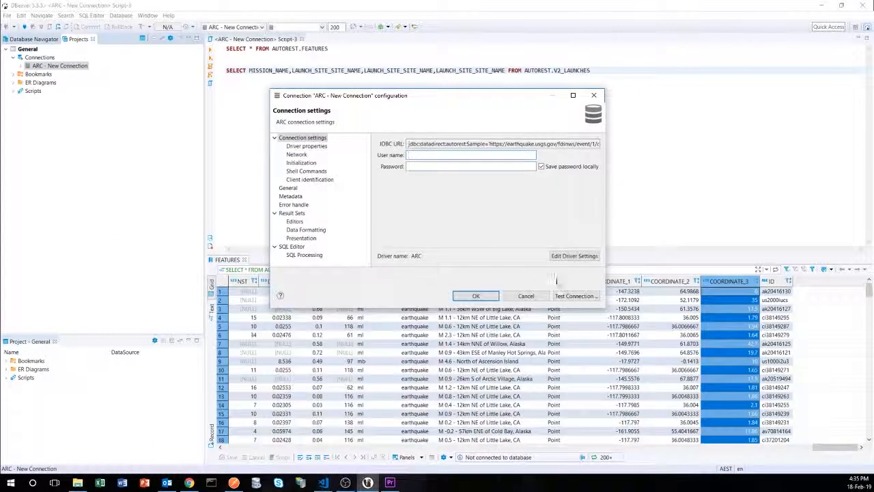
- Replace the ARC driver's URL template with the copied Config string for swapi.rest, and save the driver and connection settings
click(574, 255)
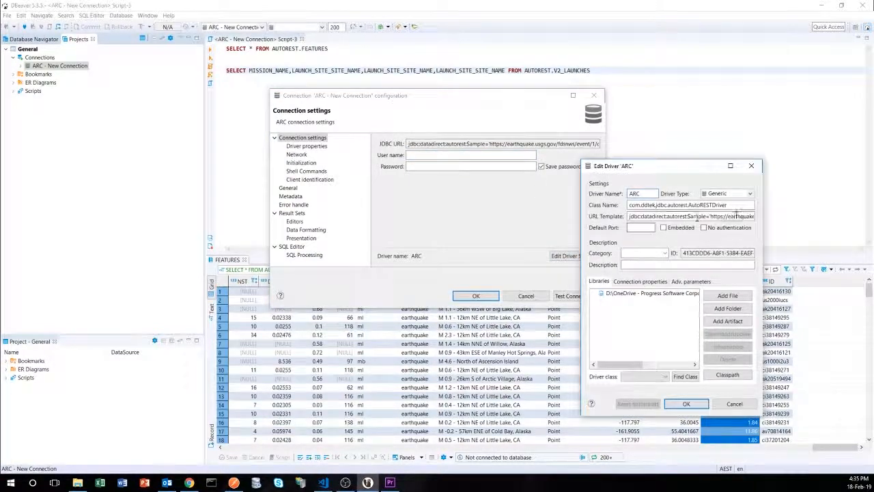
drag(629, 216, 771, 217)
key(ctrl+v)
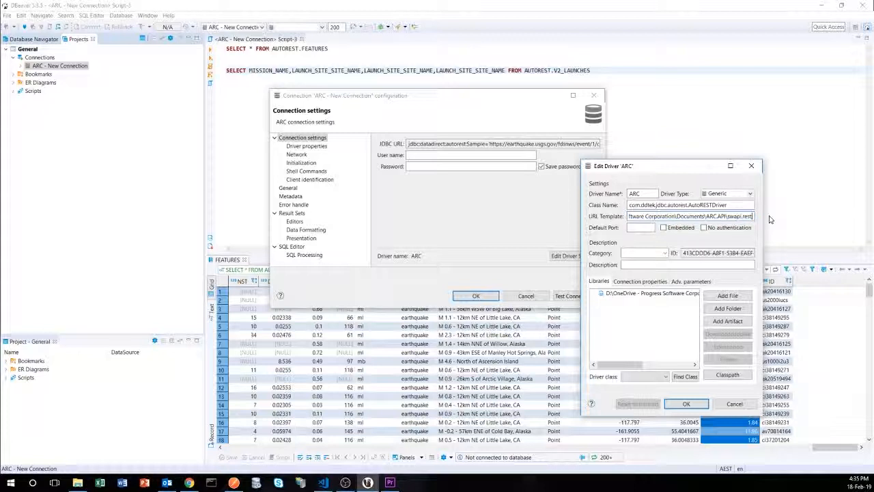
click(686, 403)
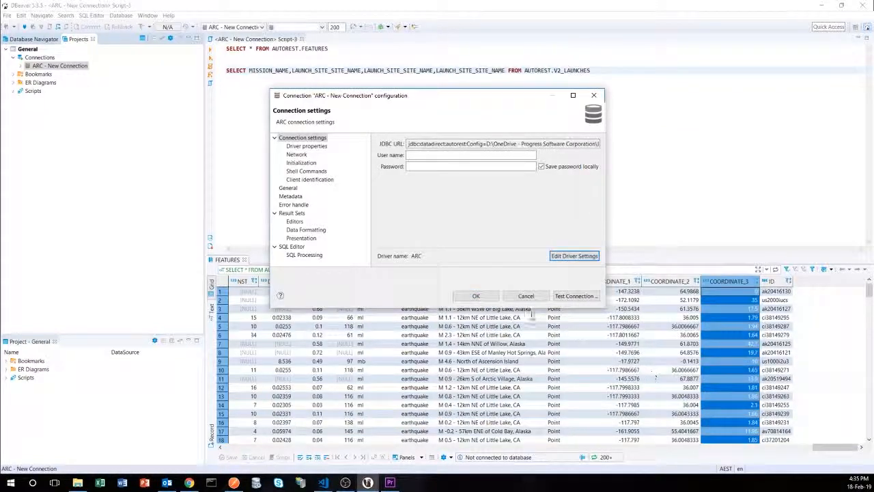
click(476, 296)
- Connect to ARC - New Connection and expand the AUTOREST schema down to its list of tables
double_click(60, 66)
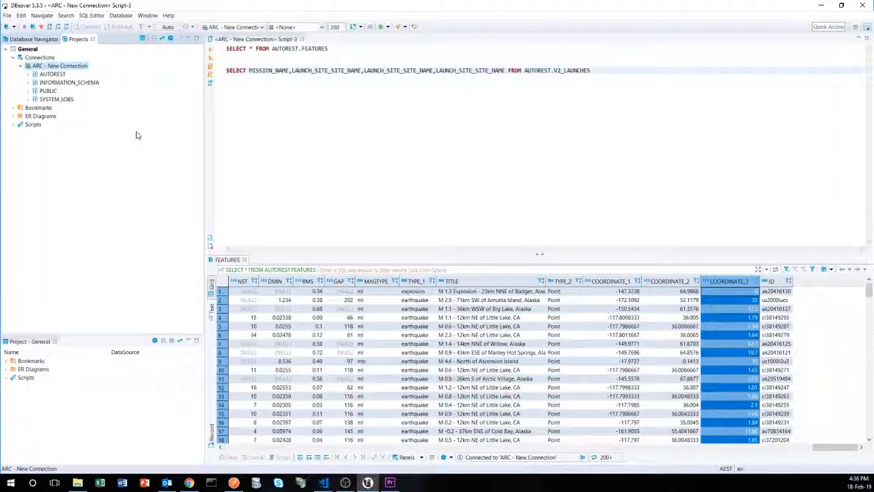
click(28, 74)
click(35, 82)
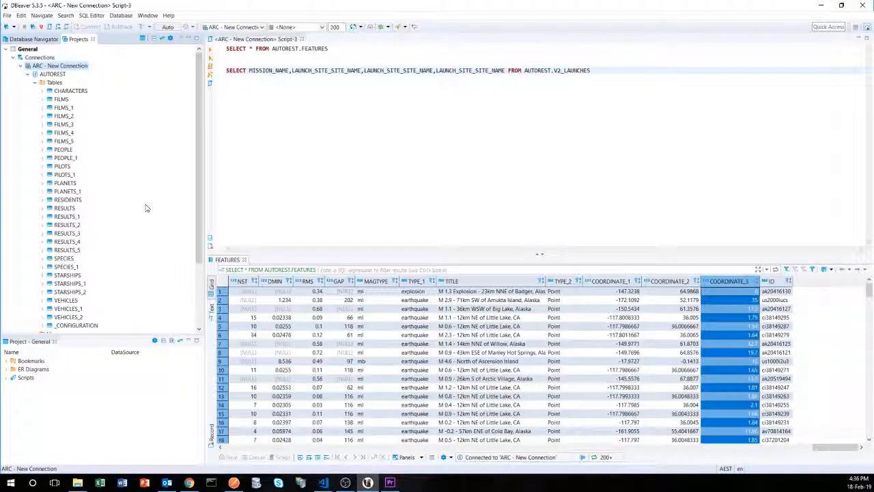
- Examine the tables from FILMS to FILMS_5 and compare them with the endpoint entries in swapi.rest in Visual Studio Code
click(66, 100)
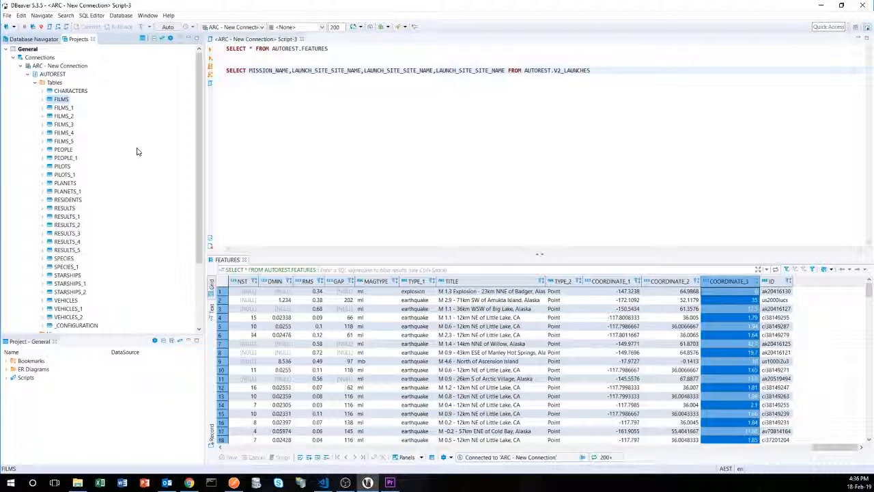
click(64, 108)
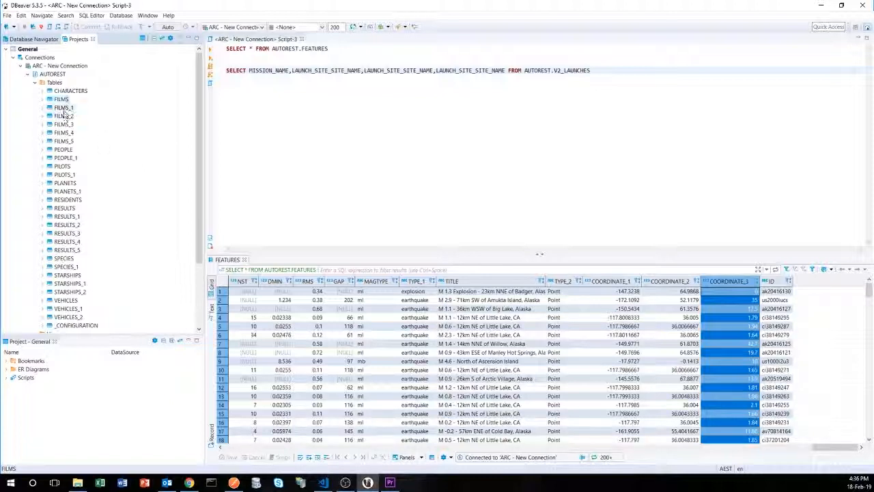
click(64, 116)
click(65, 133)
click(68, 140)
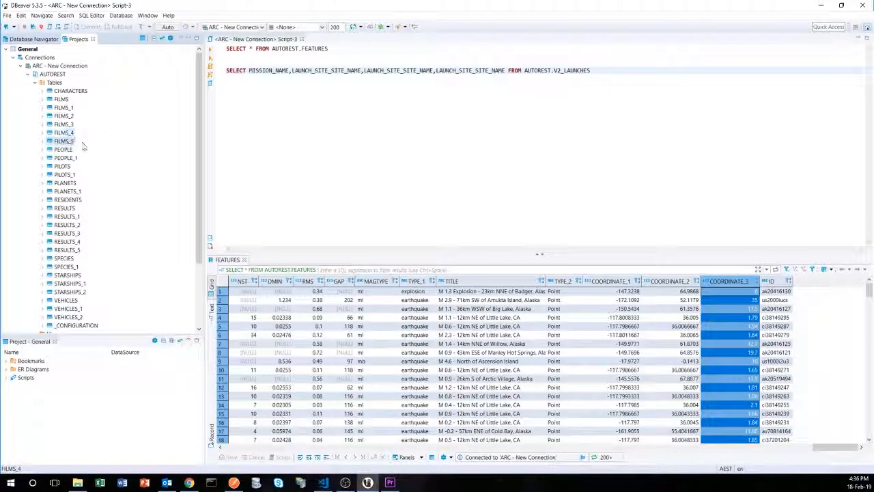
click(62, 100)
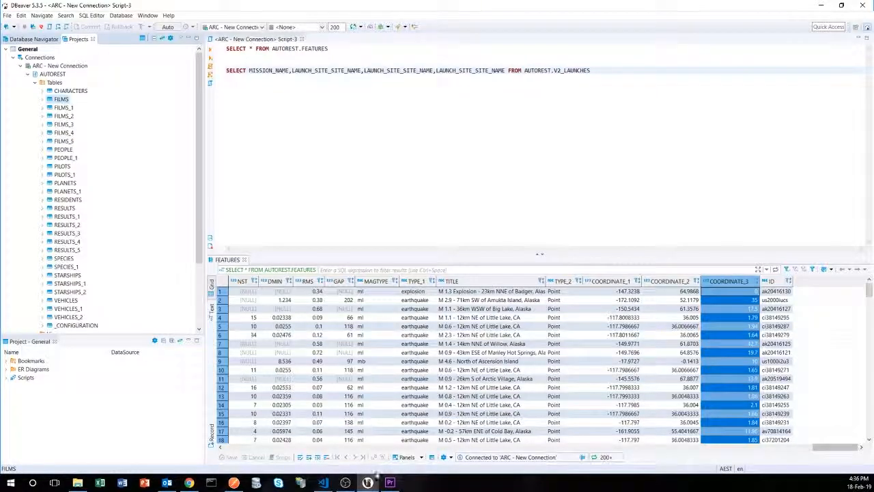
click(323, 482)
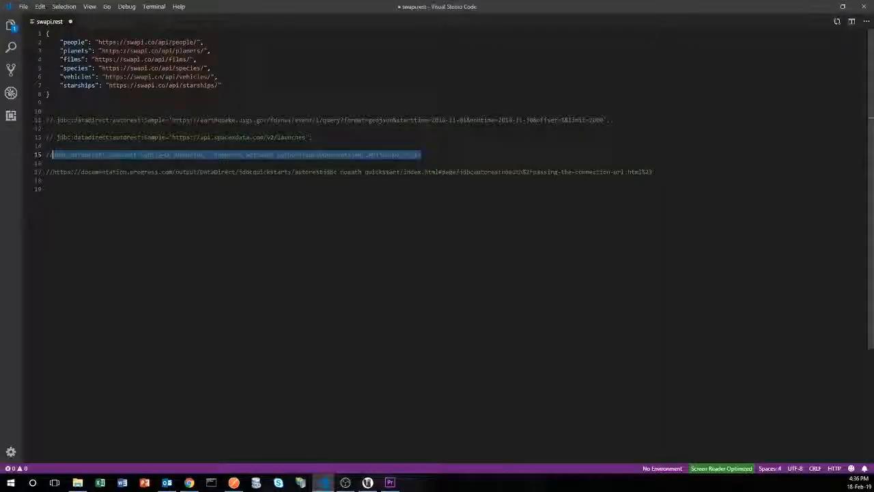
click(105, 59)
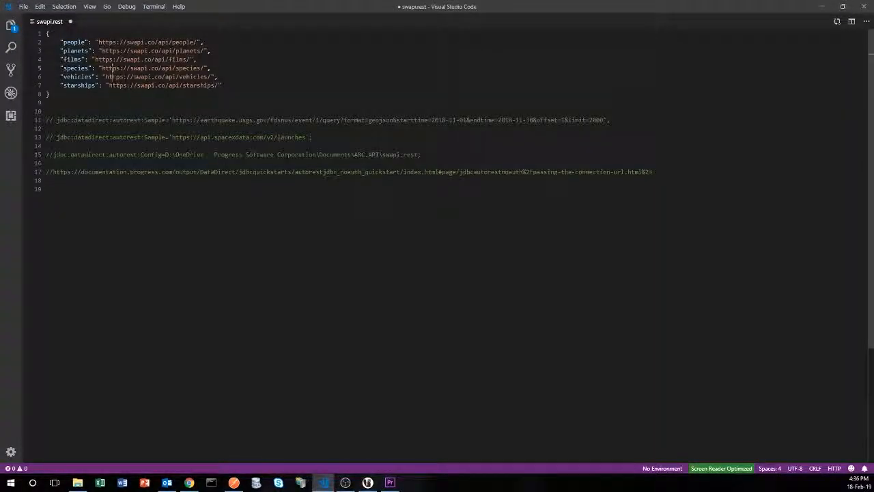
click(200, 86)
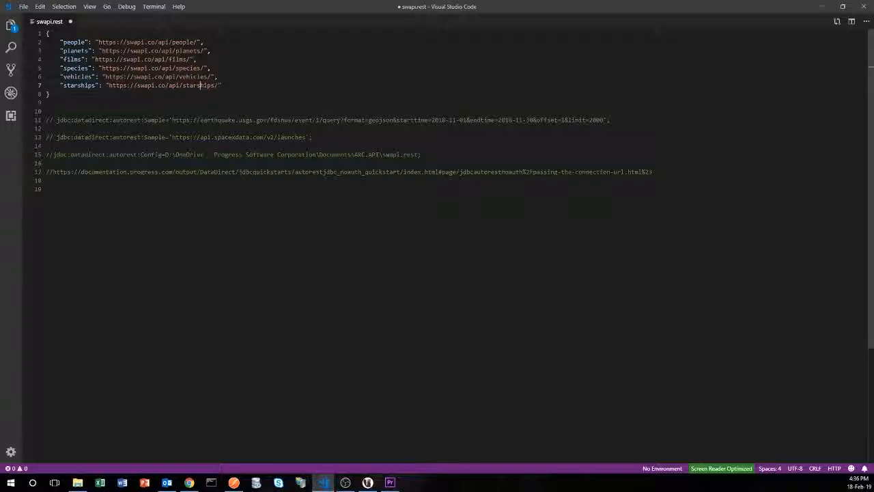
click(822, 7)
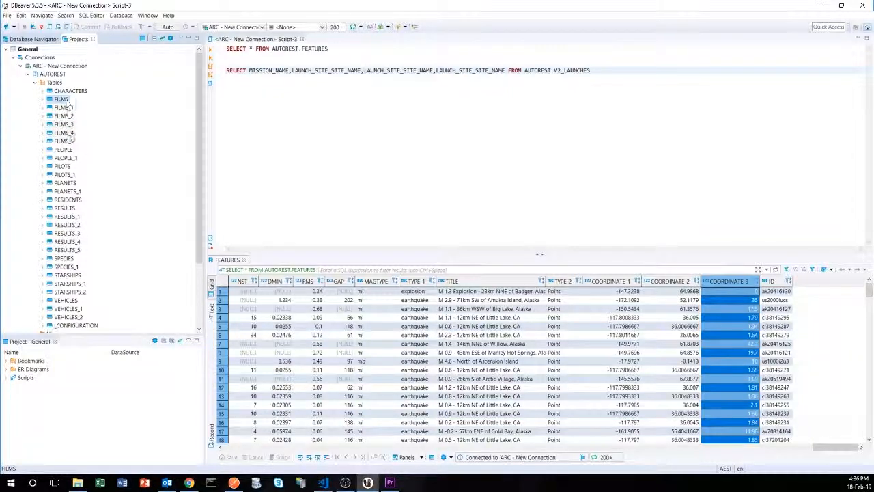
- Look through the AUTOREST table list in DBeaver and expand the columns of the FILMS table
scroll(90, 150, down, 2)
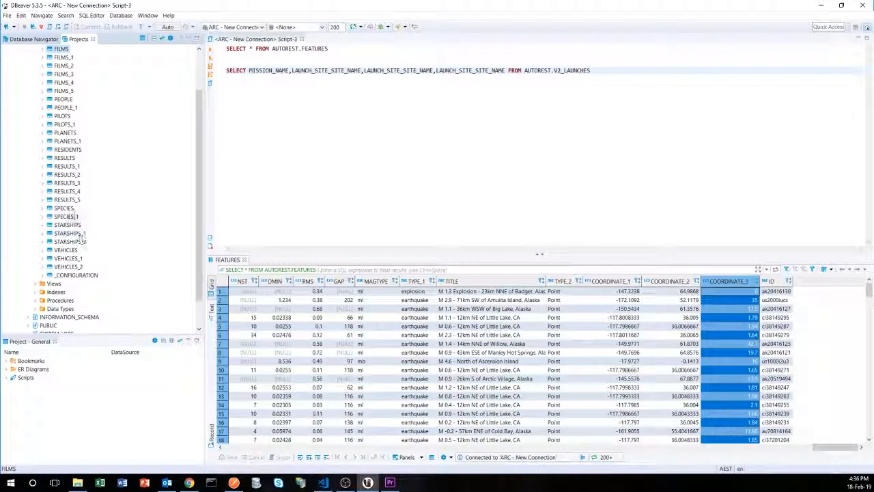
scroll(102, 175, up, 2)
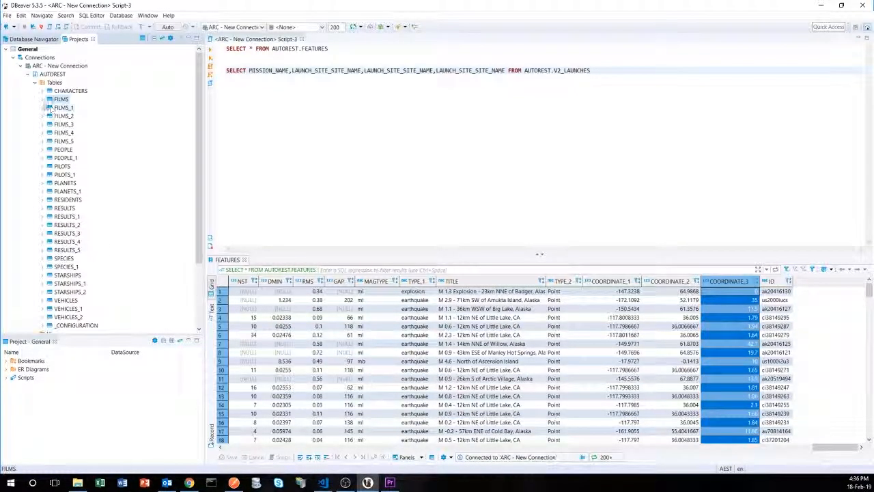
click(43, 99)
click(50, 107)
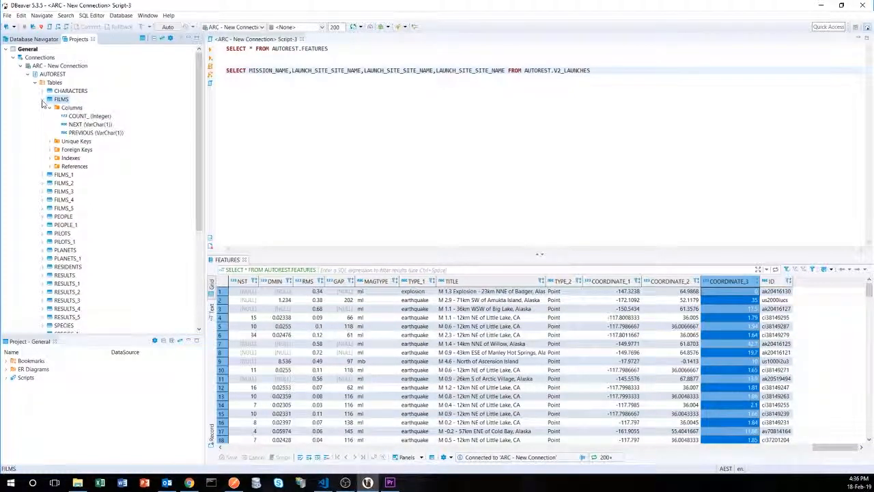
- Change the first query in Script-3 to SELECT * FROM AUTOREST.FILMS and run it
click(346, 49)
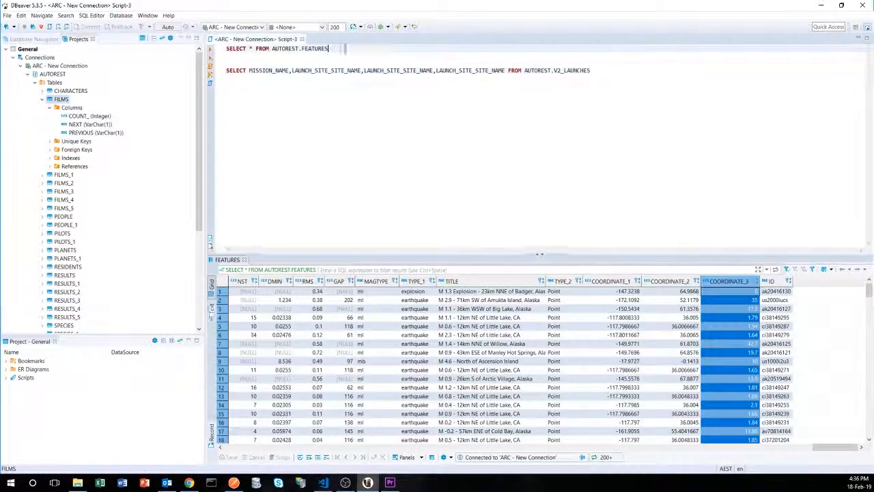
key(BackSpace)
key(BackSpace)
key(BackSpace)
key(BackSpace)
key(BackSpace)
key(BackSpace)
key(BackSpace)
key(BackSpace)
key(BackSpace)
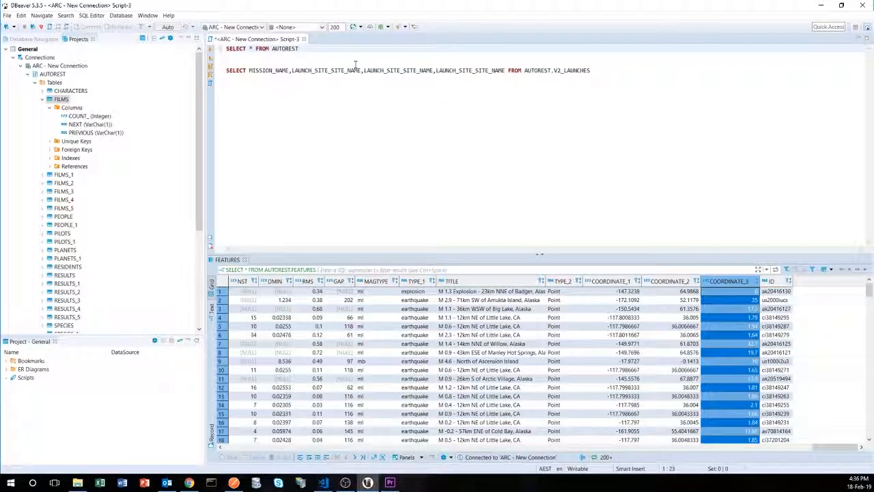
text(.)
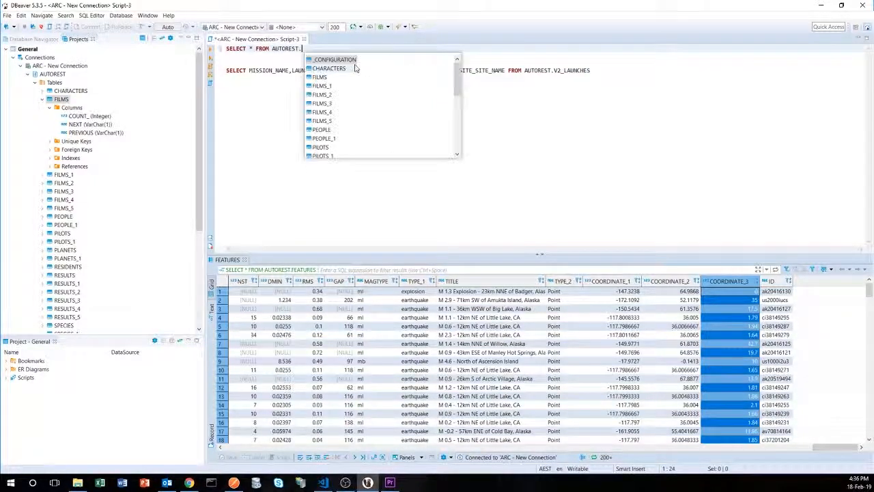
double_click(320, 77)
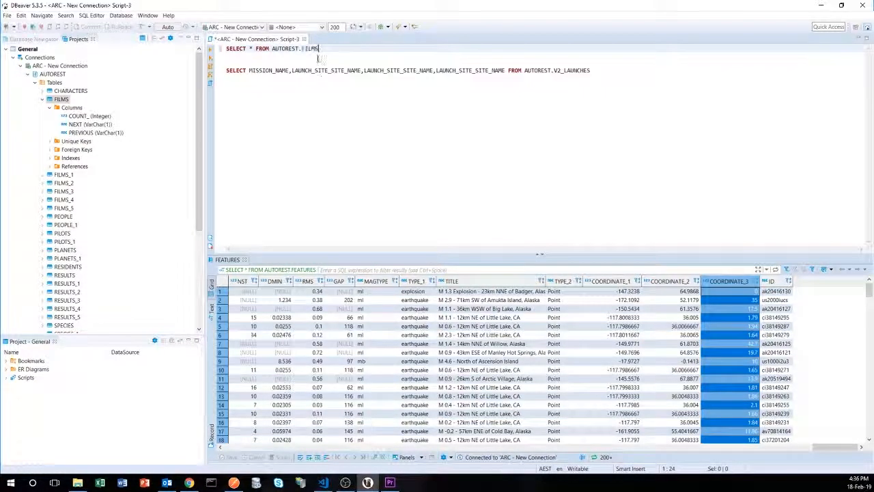
click(210, 54)
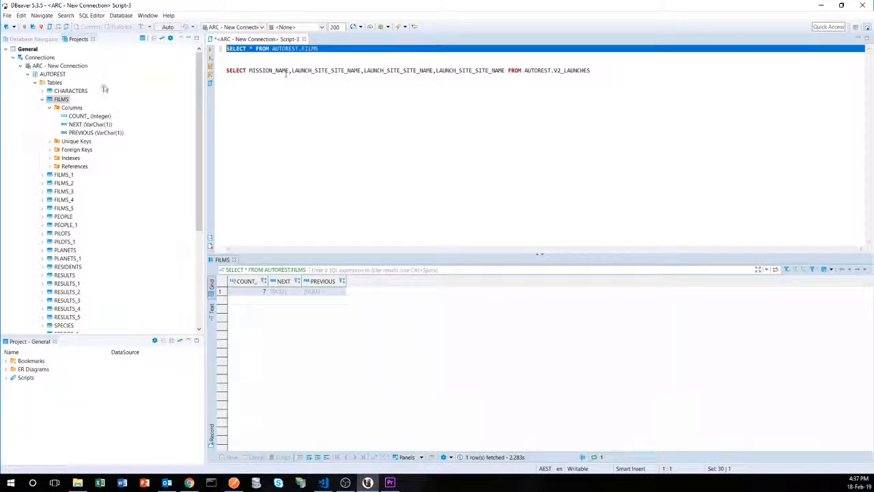
- Collapse the FILMS table and examine the columns of the RESULTS table
click(42, 99)
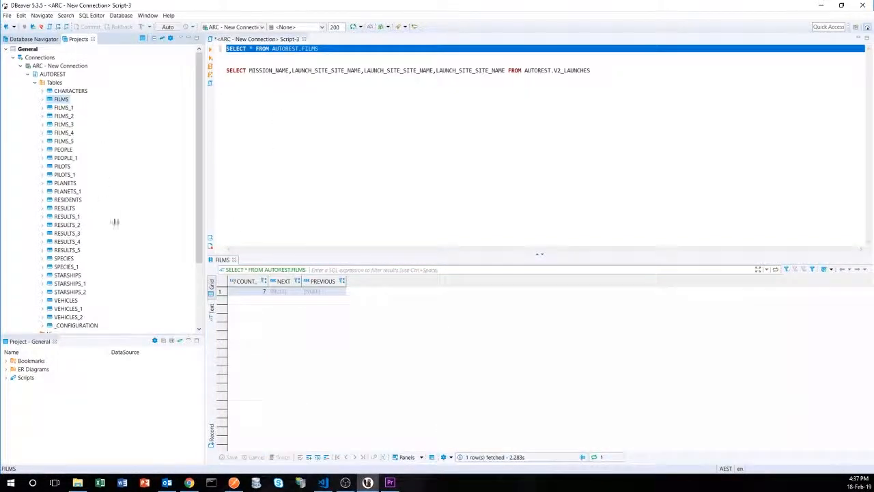
click(66, 208)
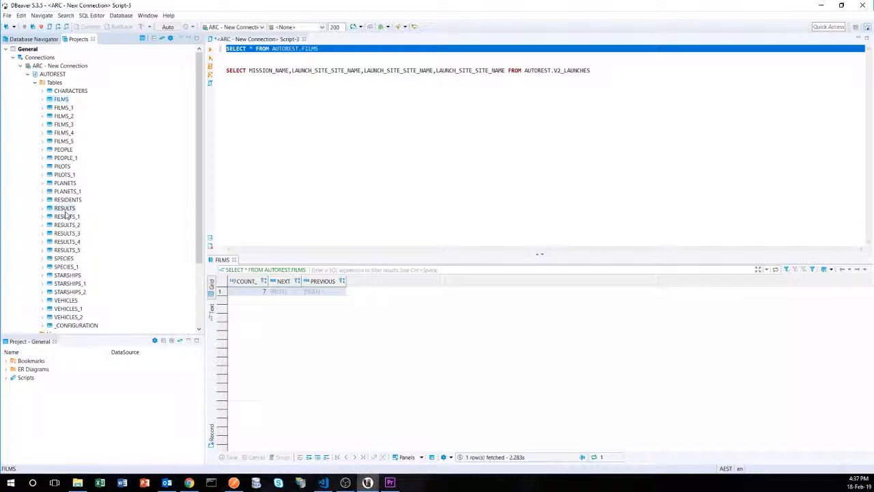
click(42, 208)
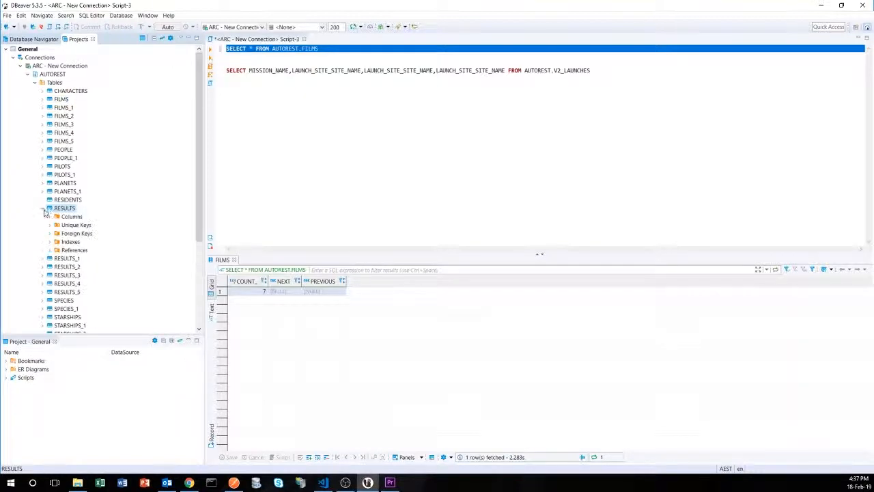
click(51, 216)
scroll(146, 235, down, 3)
scroll(145, 242, up, 3)
- Change the first query in Script-3 to SELECT * FROM AUTOREST.RESULTS and run it
click(337, 49)
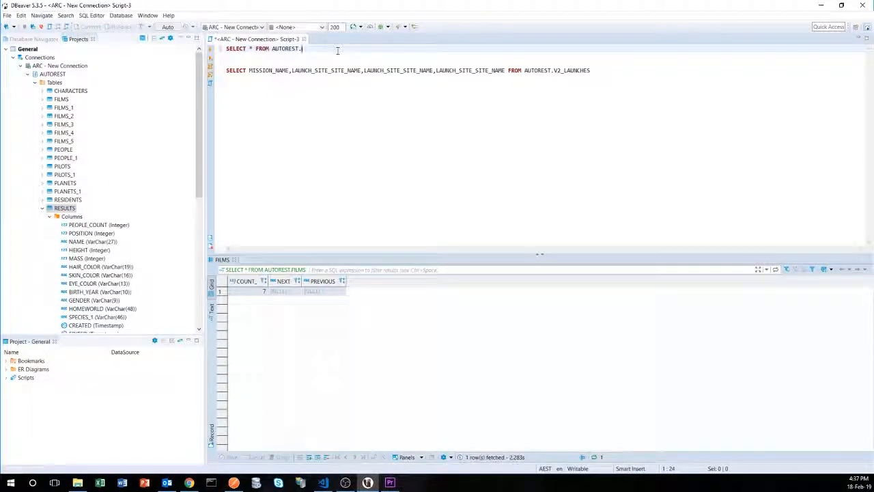
key(ctrl+space)
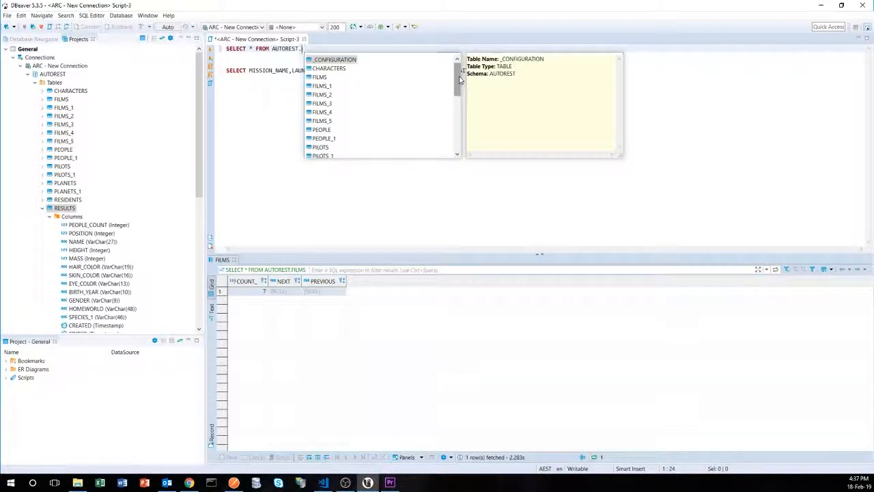
scroll(440, 115, down, 3)
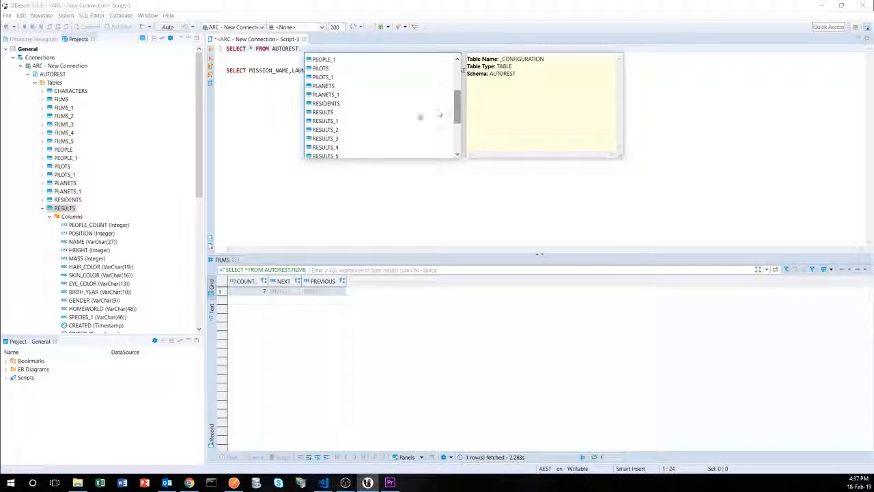
double_click(327, 114)
drag(326, 49, 222, 49)
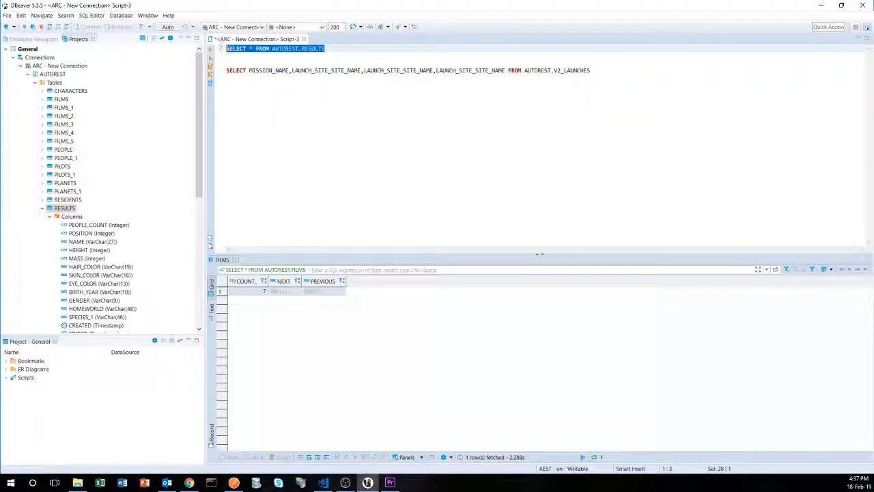
click(210, 49)
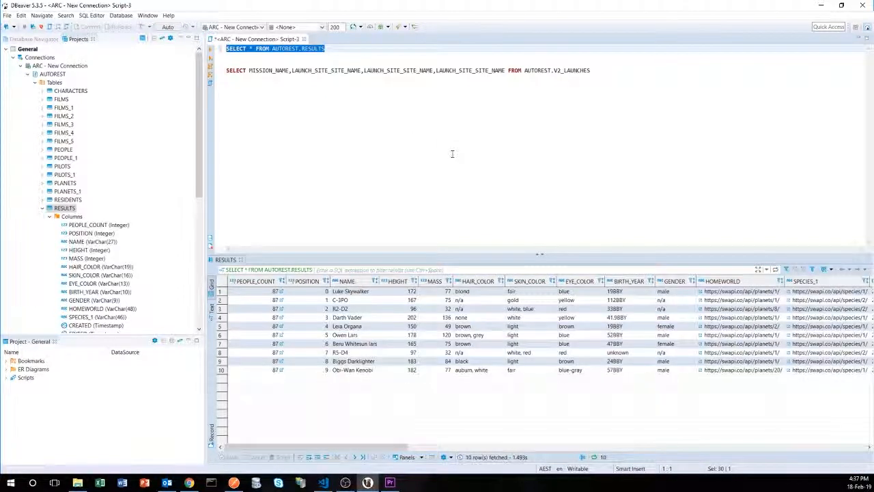
- Examine the character names in the RESULTS rows and compare them with the people endpoint in the swapi.co/api response in Postman
click(354, 300)
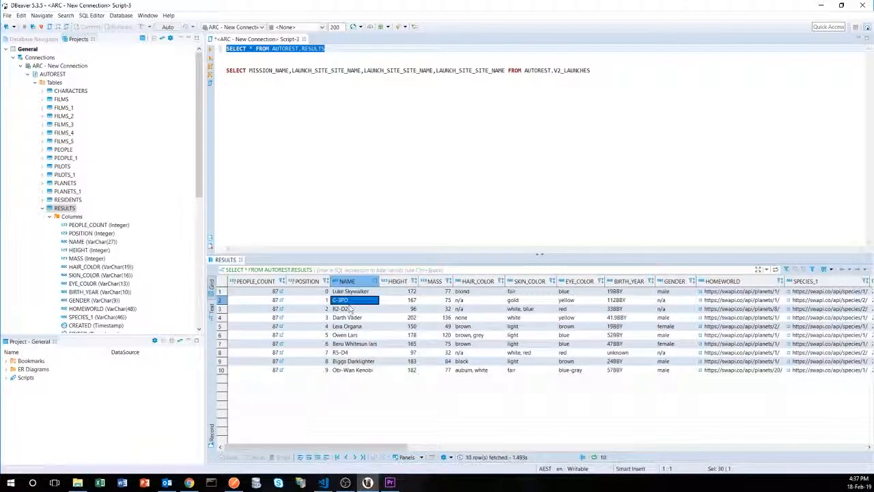
click(349, 308)
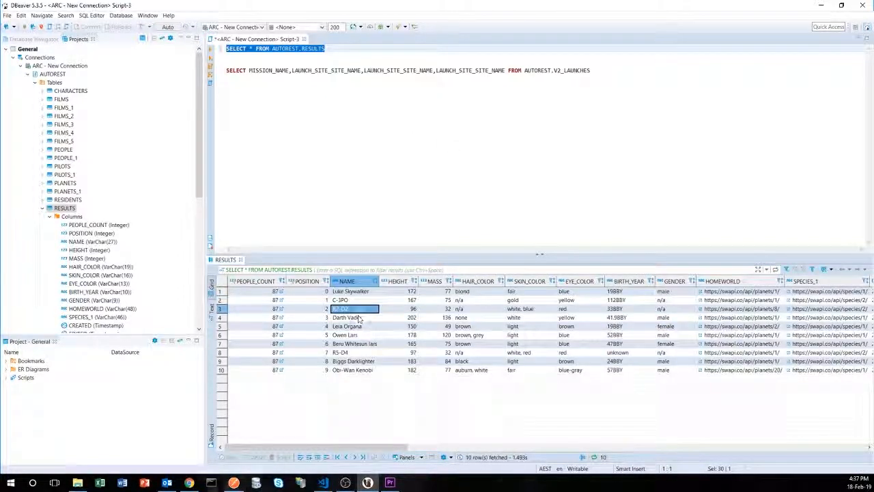
click(234, 483)
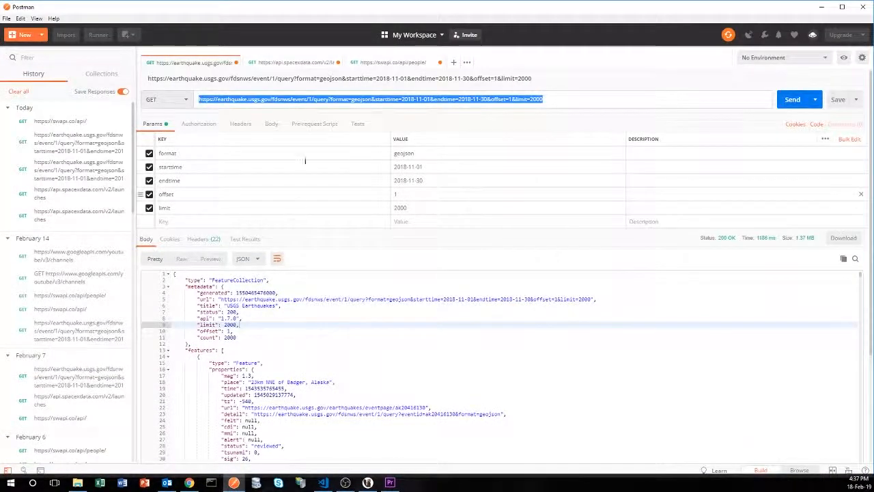
click(310, 64)
click(371, 62)
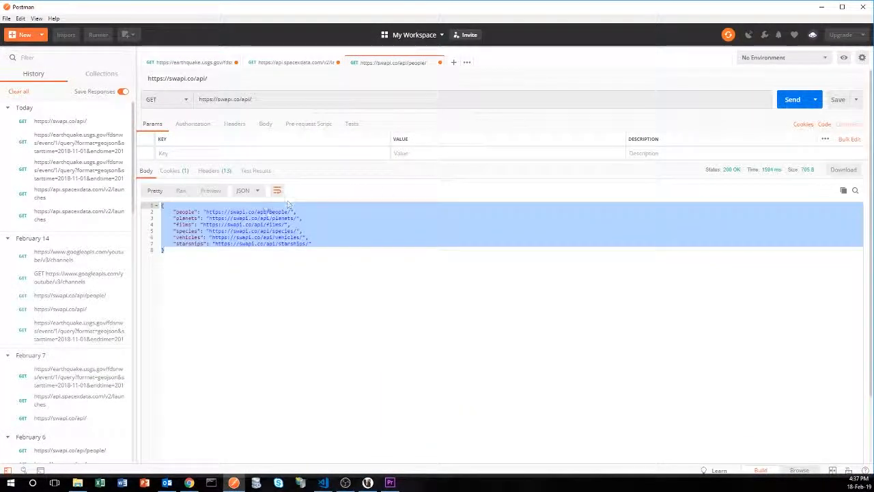
click(291, 213)
drag(293, 214, 173, 212)
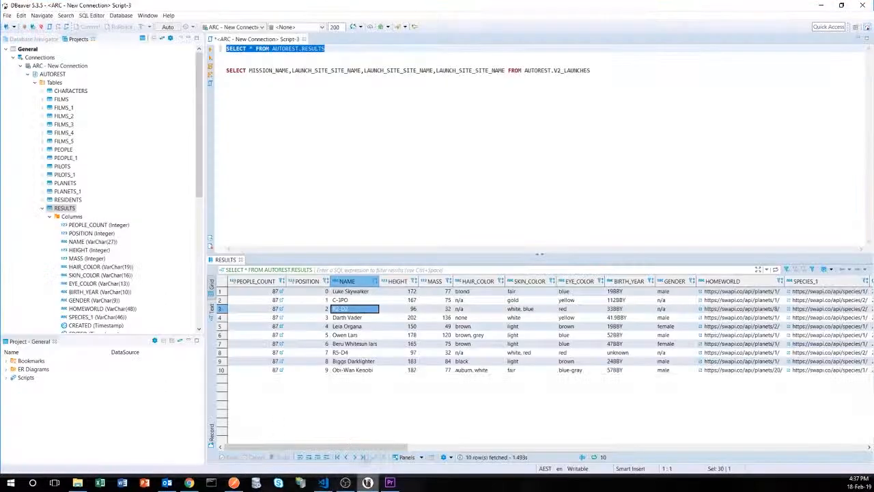
- Return to DBeaver, change the first query to SELECT * FROM AUTOREST.RESULTS_1 and run it
click(368, 482)
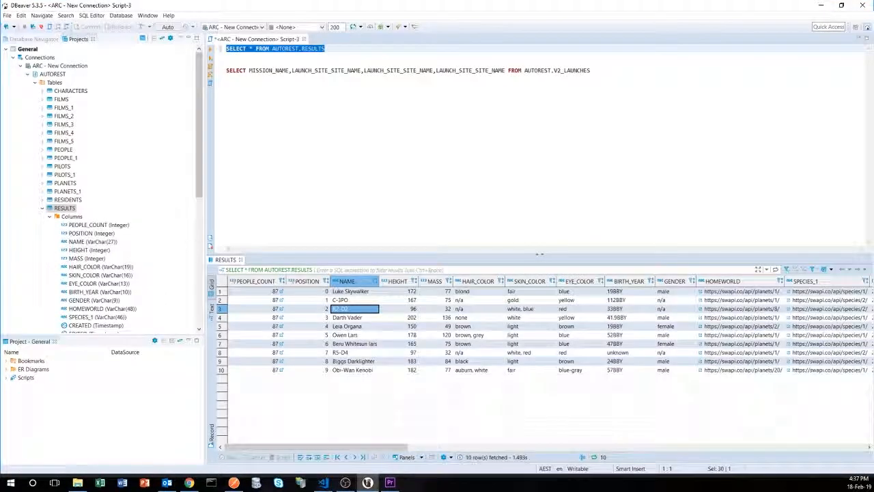
click(357, 52)
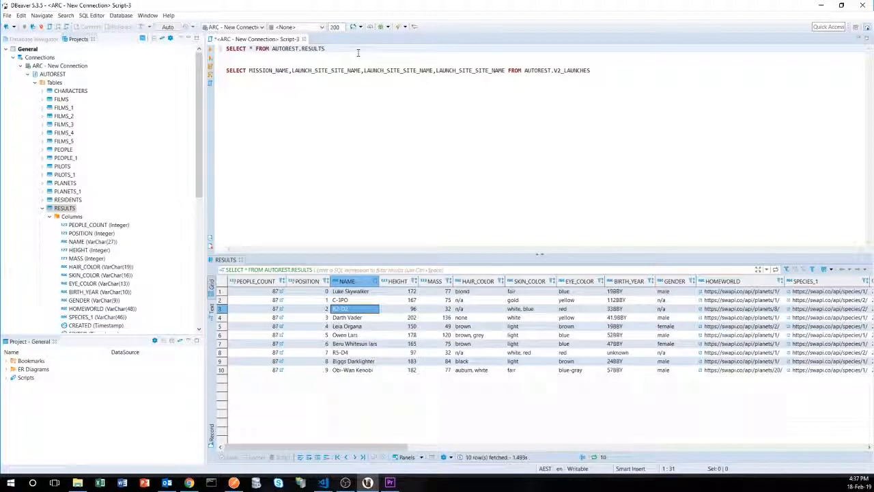
text(_)
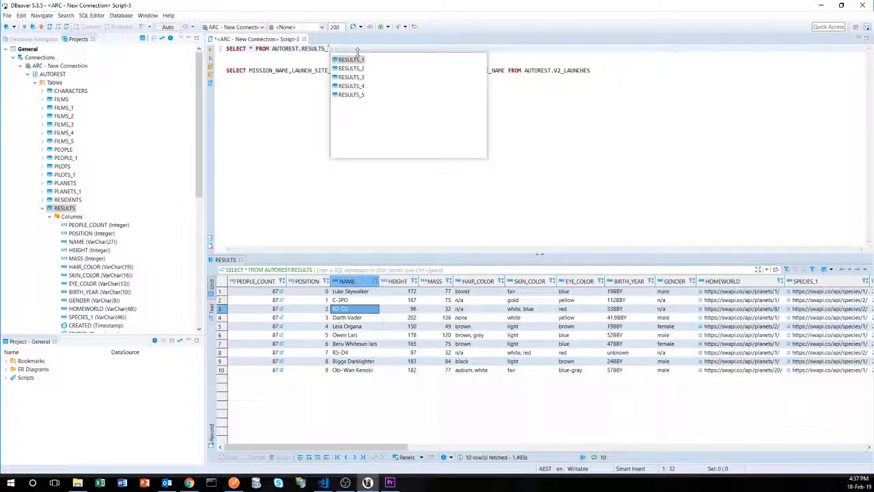
key(Return)
click(358, 58)
key(ctrl+Return)
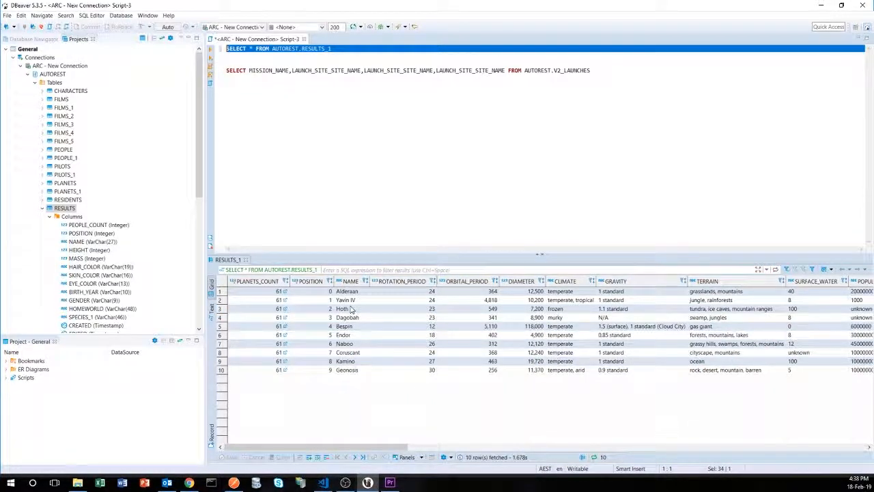
- Check the planets entry of the swapi.co/api response in Postman against the RESULTS_1 rows and return to DBeaver
click(239, 483)
double_click(186, 218)
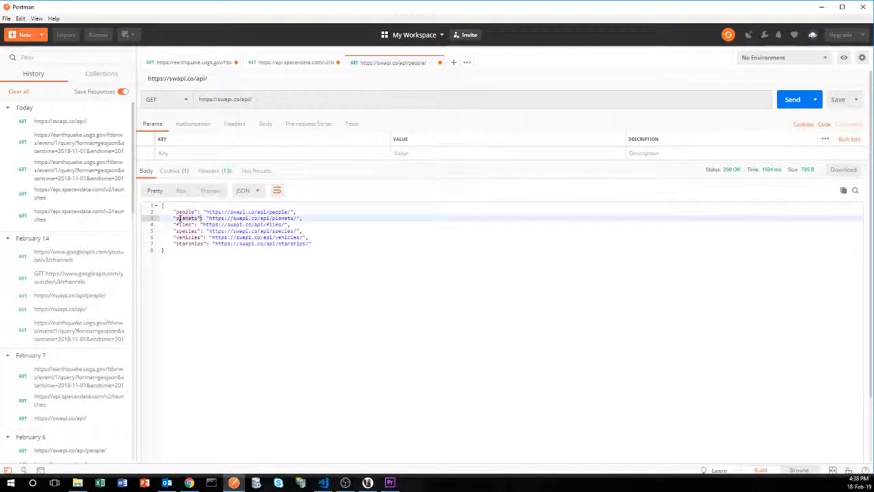
click(368, 483)
- Collapse the RESULTS table in the AUTOREST table list and select the RESULTS_5 table
click(336, 70)
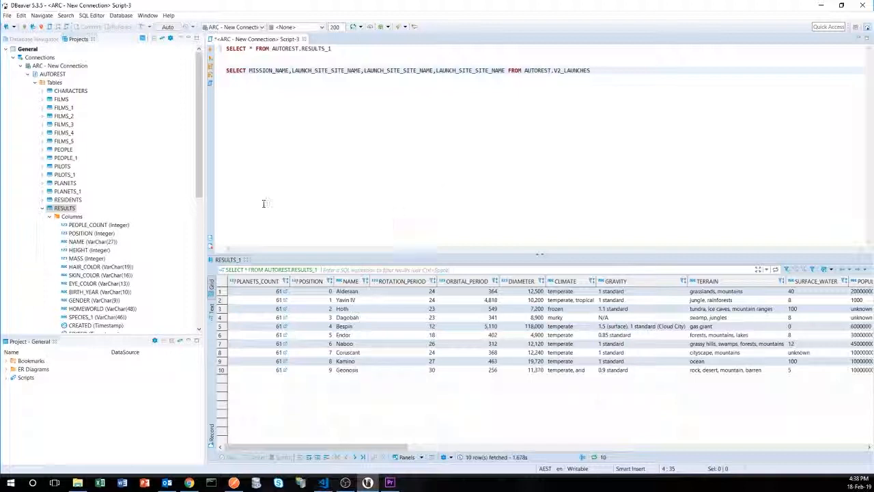
click(42, 208)
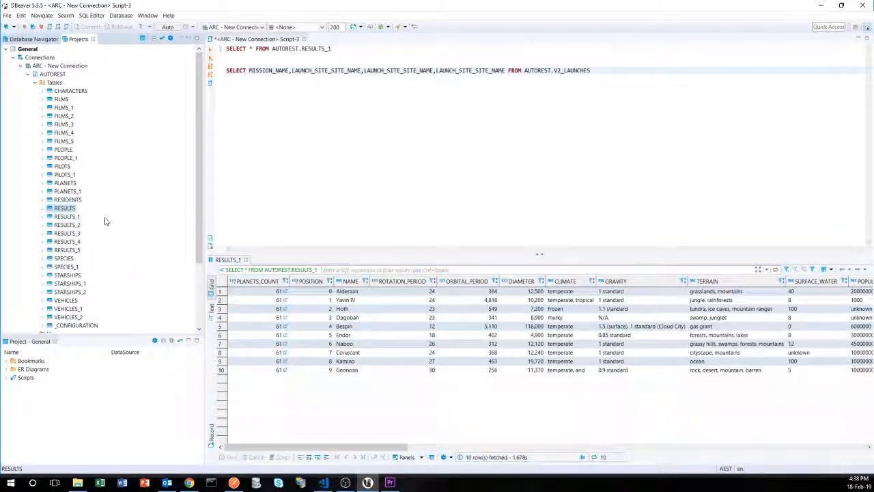
click(67, 250)
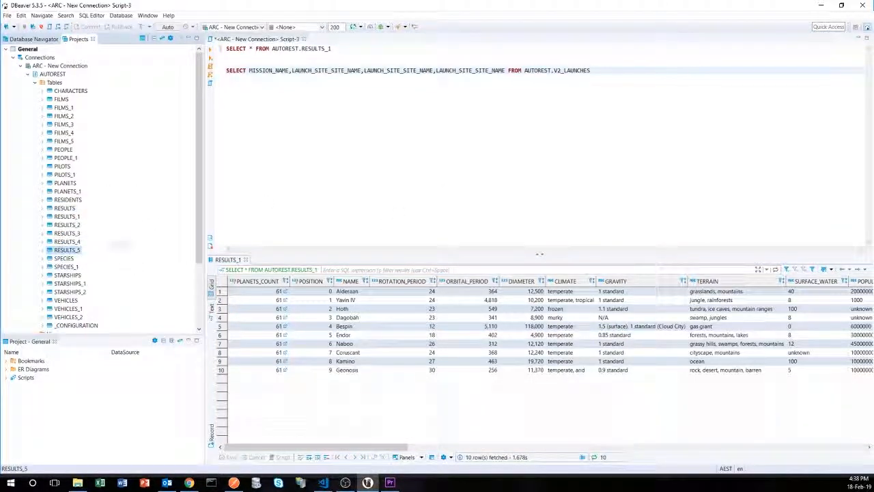